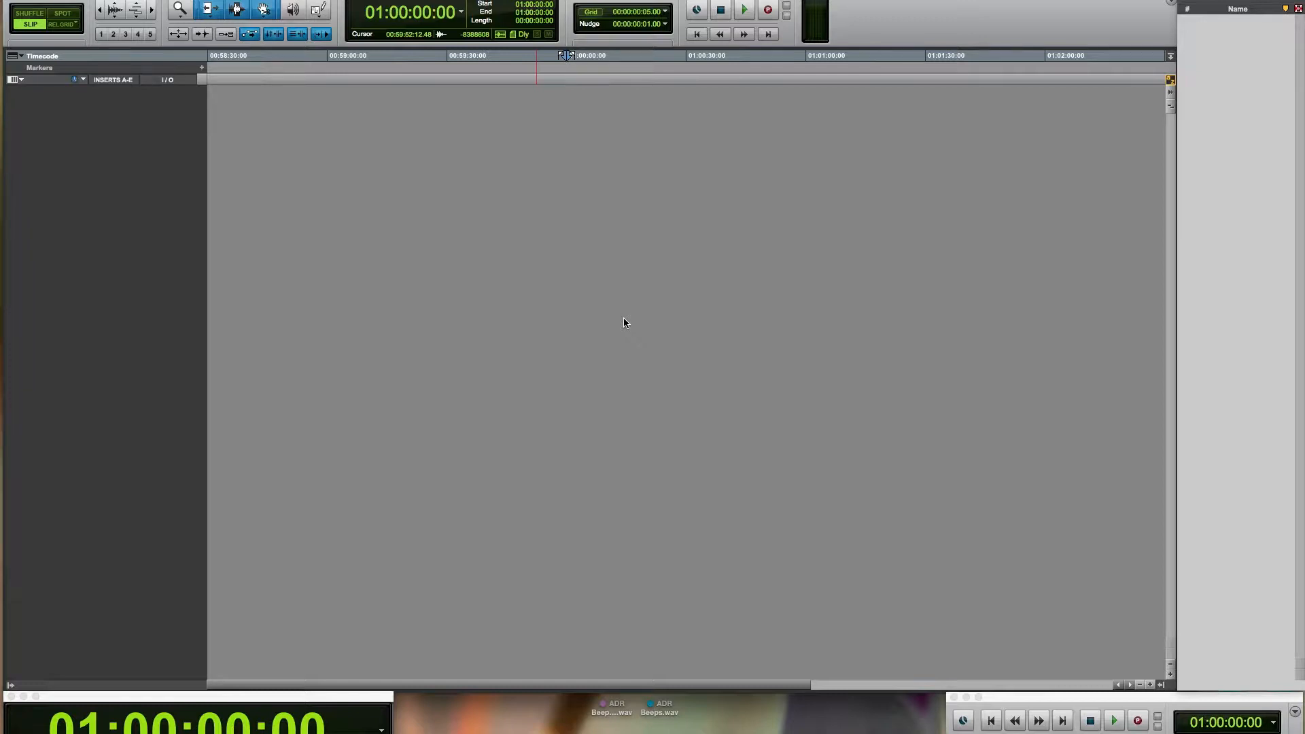
- Create two mono aux input tracks and five mono audio tracks
{"action": "key", "text": "shift+super+n"}
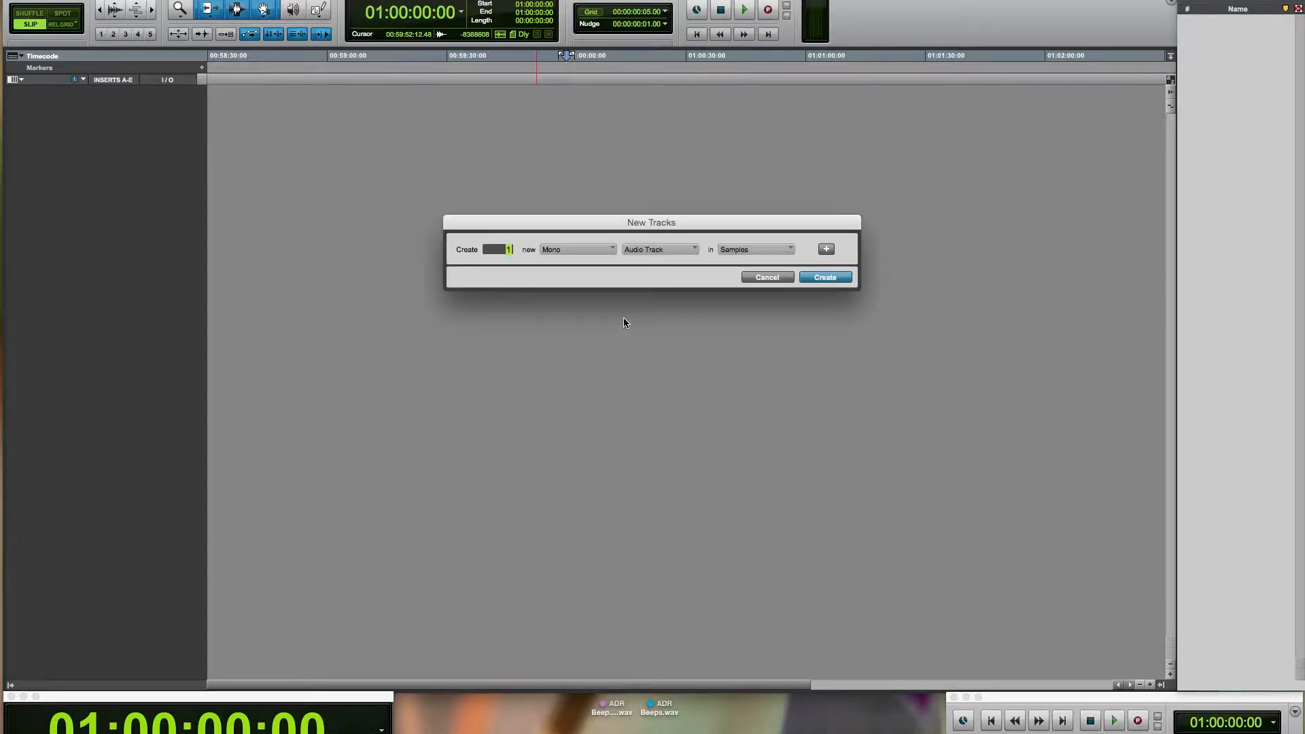
{"action": "type", "text": "2"}
{"action": "key", "text": "super+Down"}
{"action": "key", "text": "super+shift+Down"}
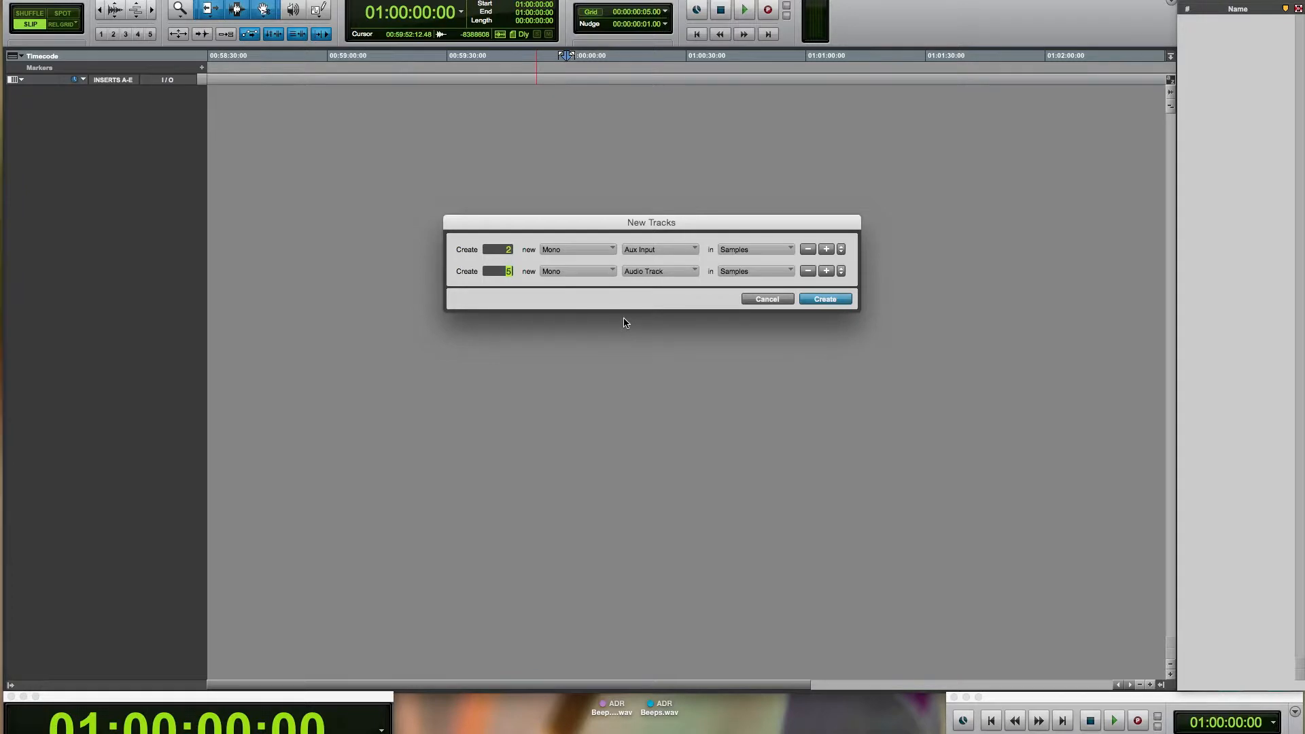
{"action": "key", "text": "Return"}
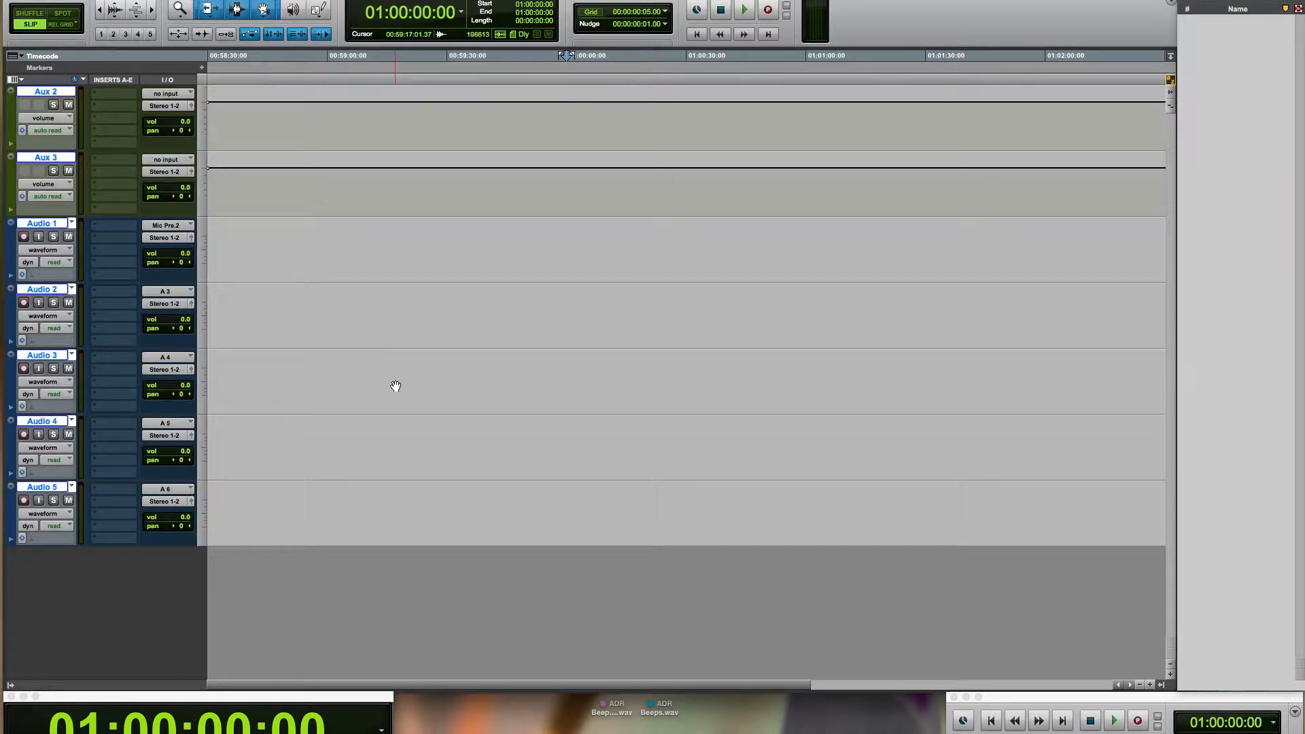
- Set the input and output of all seven tracks to no input and no output
{"action": "left_click", "coordinate": [169, 97]}
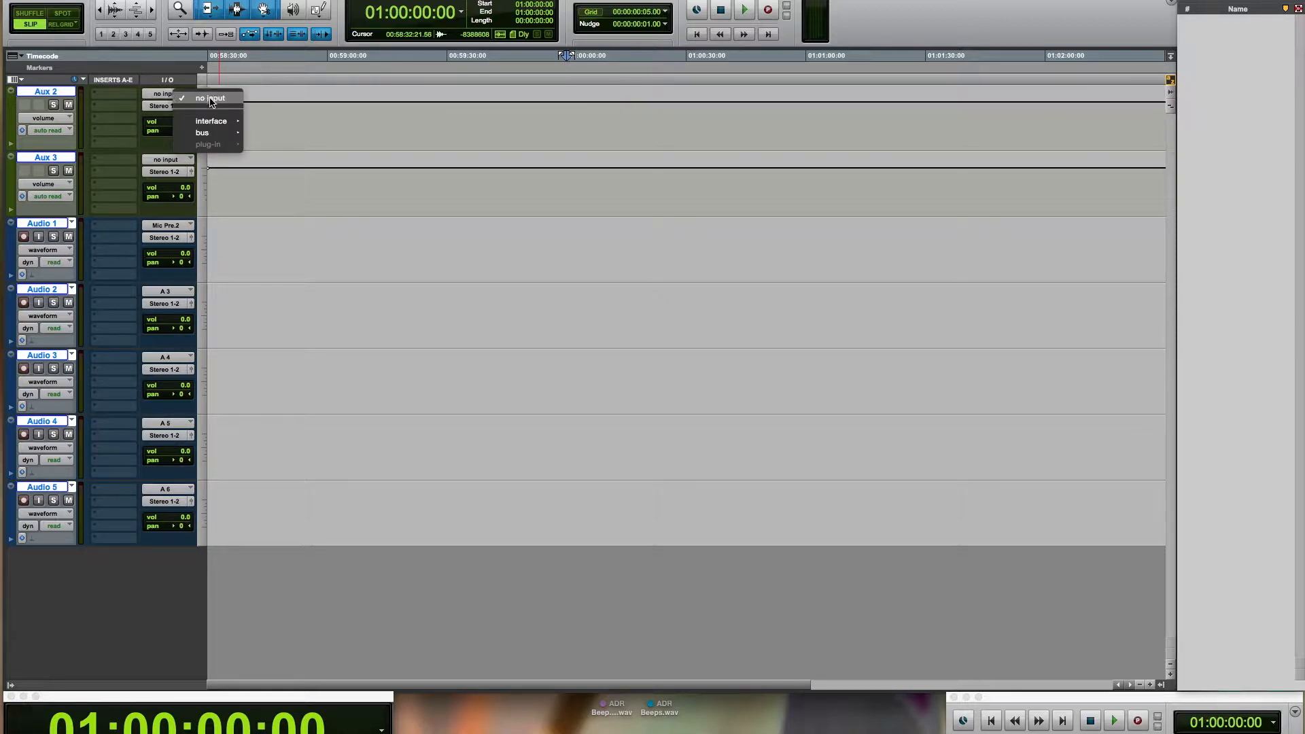
{"action": "left_click", "coordinate": [180, 104]}
{"action": "left_click", "coordinate": [180, 104]}
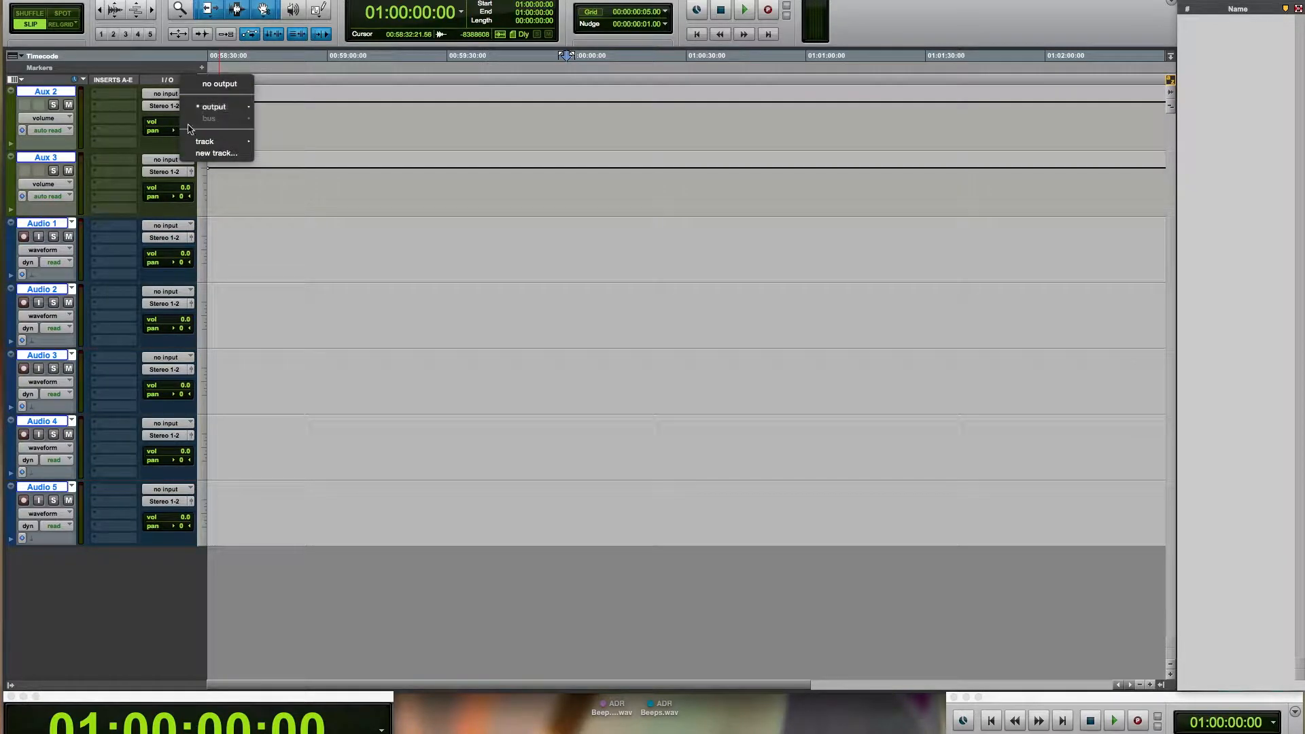
{"action": "left_click", "coordinate": [219, 84], "text": "alt"}
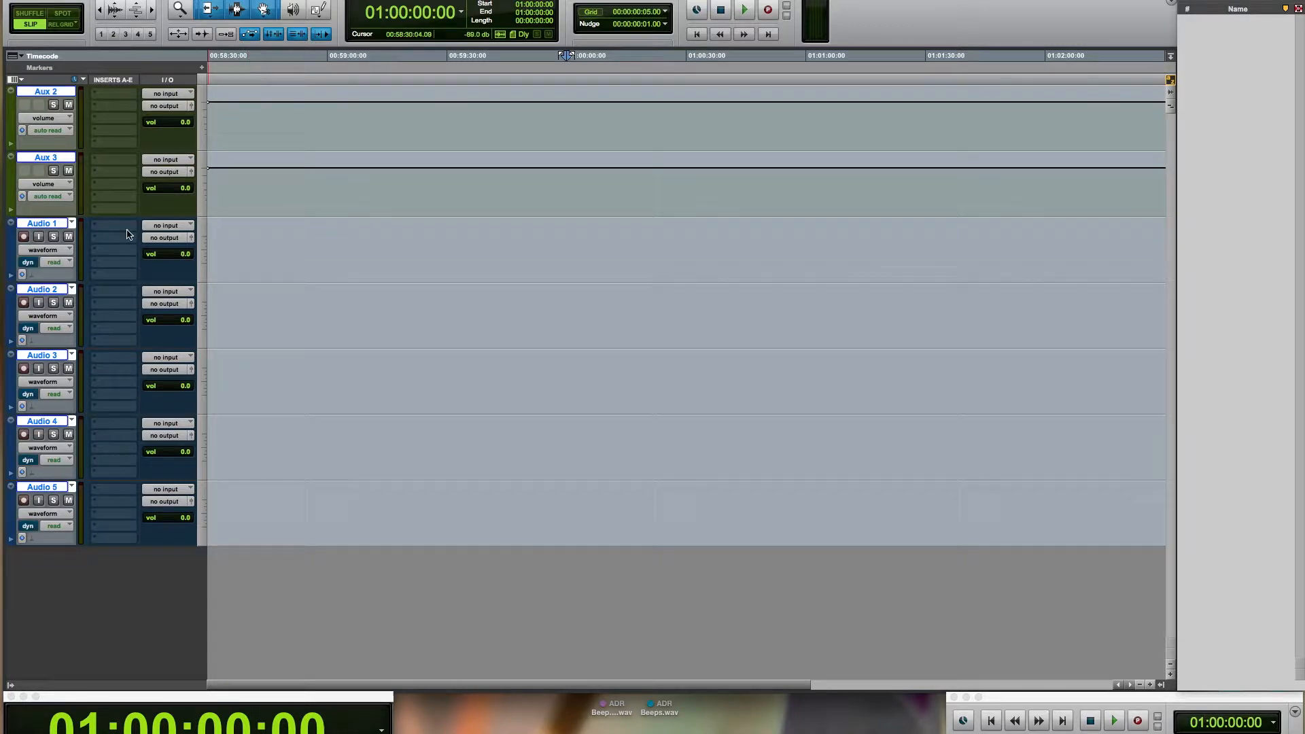
- Rename the two aux tracks Mic and VO Aux, and the first audio track VO Record
{"action": "double_click", "coordinate": [43, 93]}
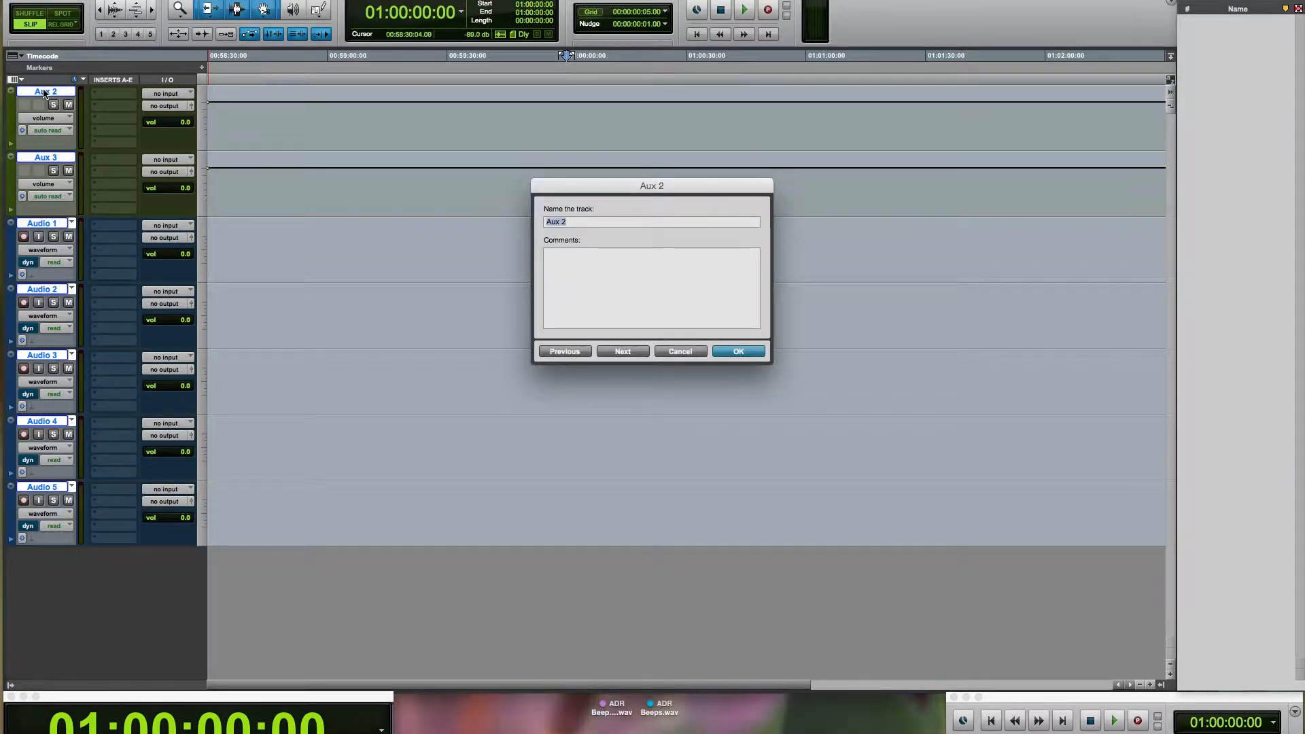
{"action": "type", "text": "Mix"}
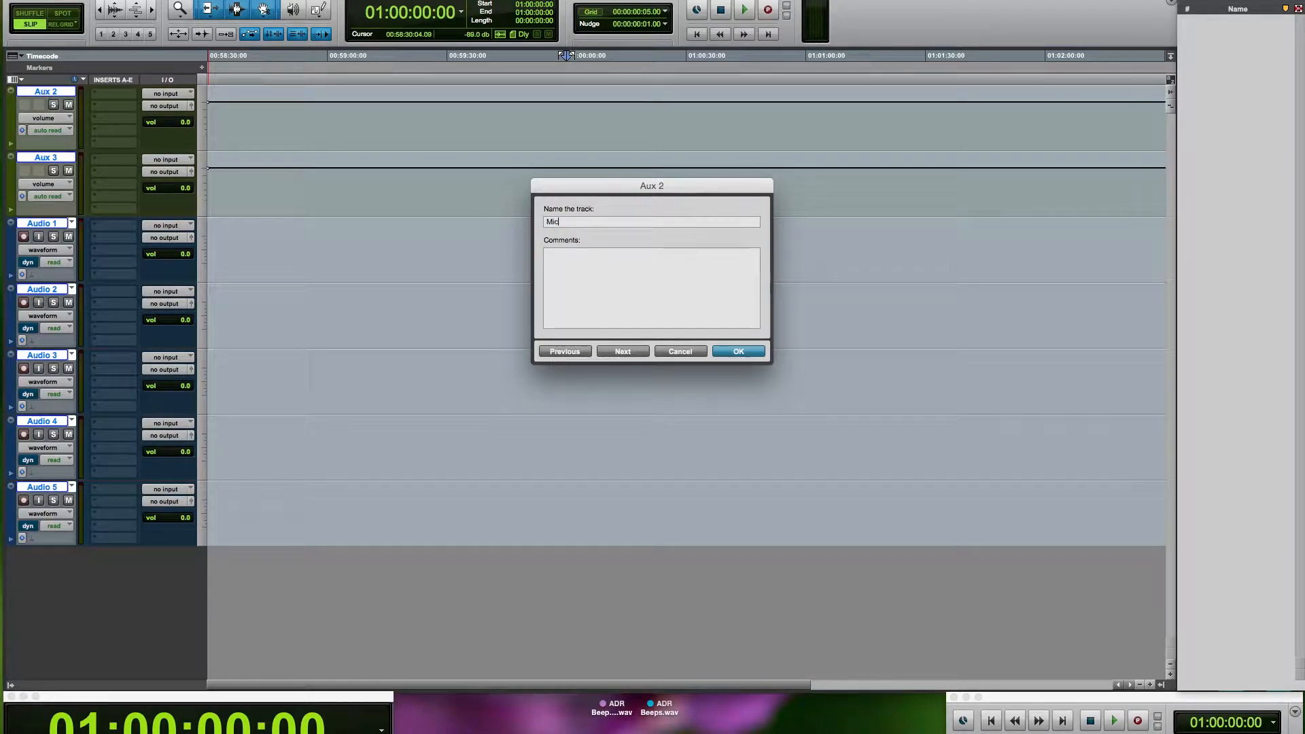
{"action": "key", "text": "super+Right"}
{"action": "type", "text": "VO Aux"}
{"action": "key", "text": "super+Right"}
{"action": "type", "text": "VO Record"}
{"action": "key", "text": "super+Right"}
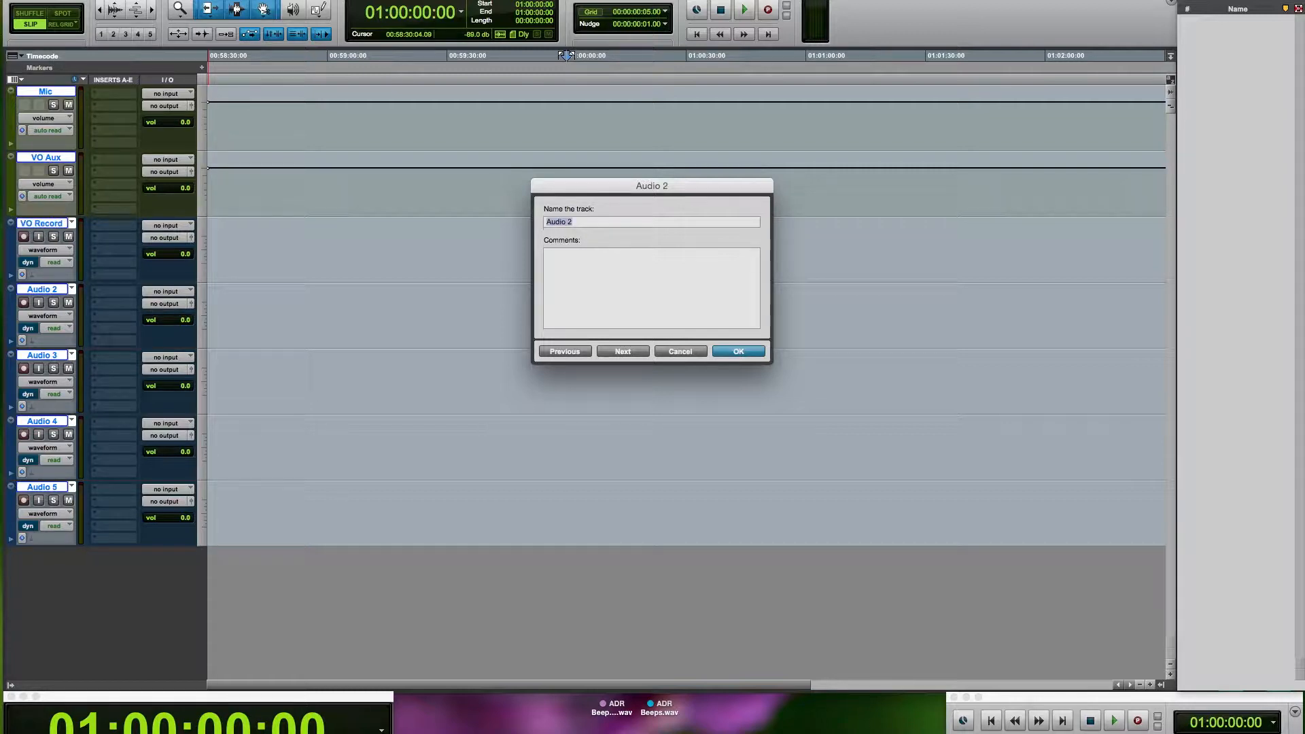
- Rename the remaining four audio tracks VO Edit, Tag1, Tag2 and Tag3
{"action": "type", "text": "VO Edit"}
{"action": "key", "text": "super+Right"}
{"action": "type", "text": "Tag1"}
{"action": "key", "text": "super+Right"}
{"action": "type", "text": "Tag"}
{"action": "key", "text": "super+Right"}
{"action": "type", "text": "Tag"}
{"action": "key", "text": "Return"}
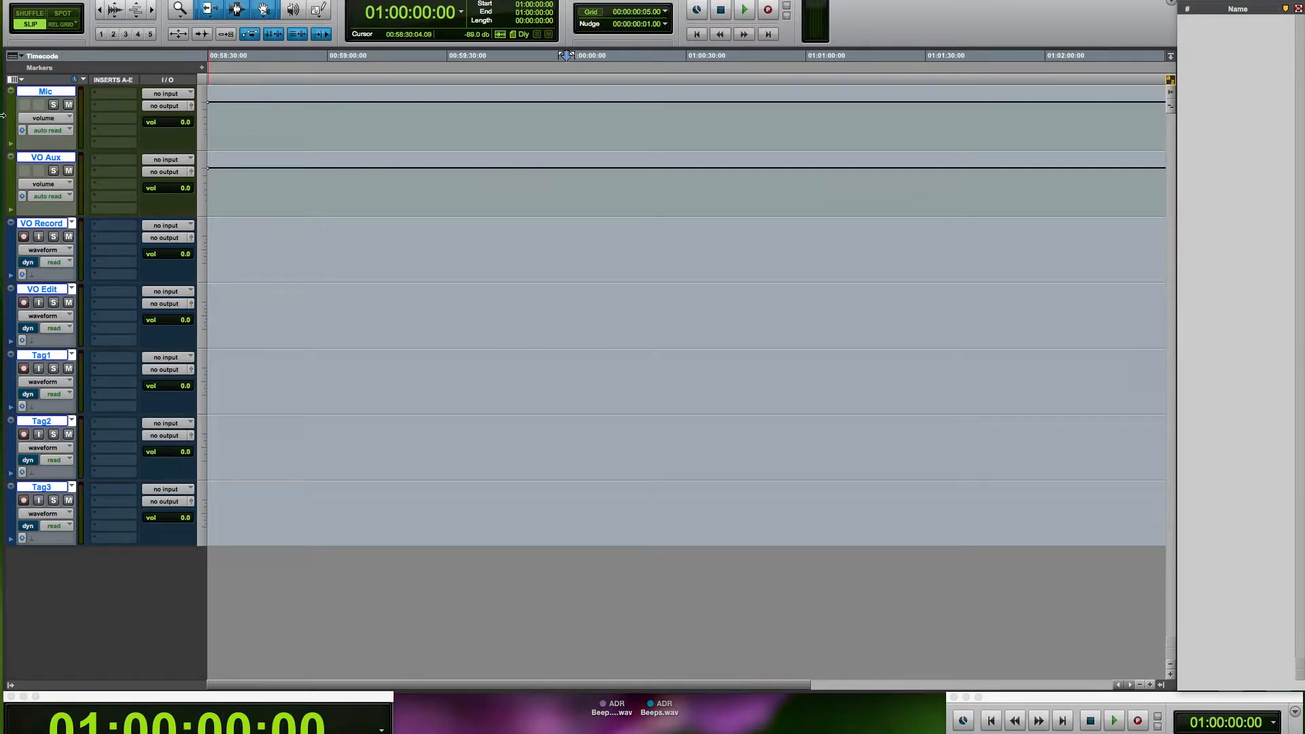
{"action": "left_click_drag", "start_coordinate": [303, 385], "coordinate": [294, 506]}
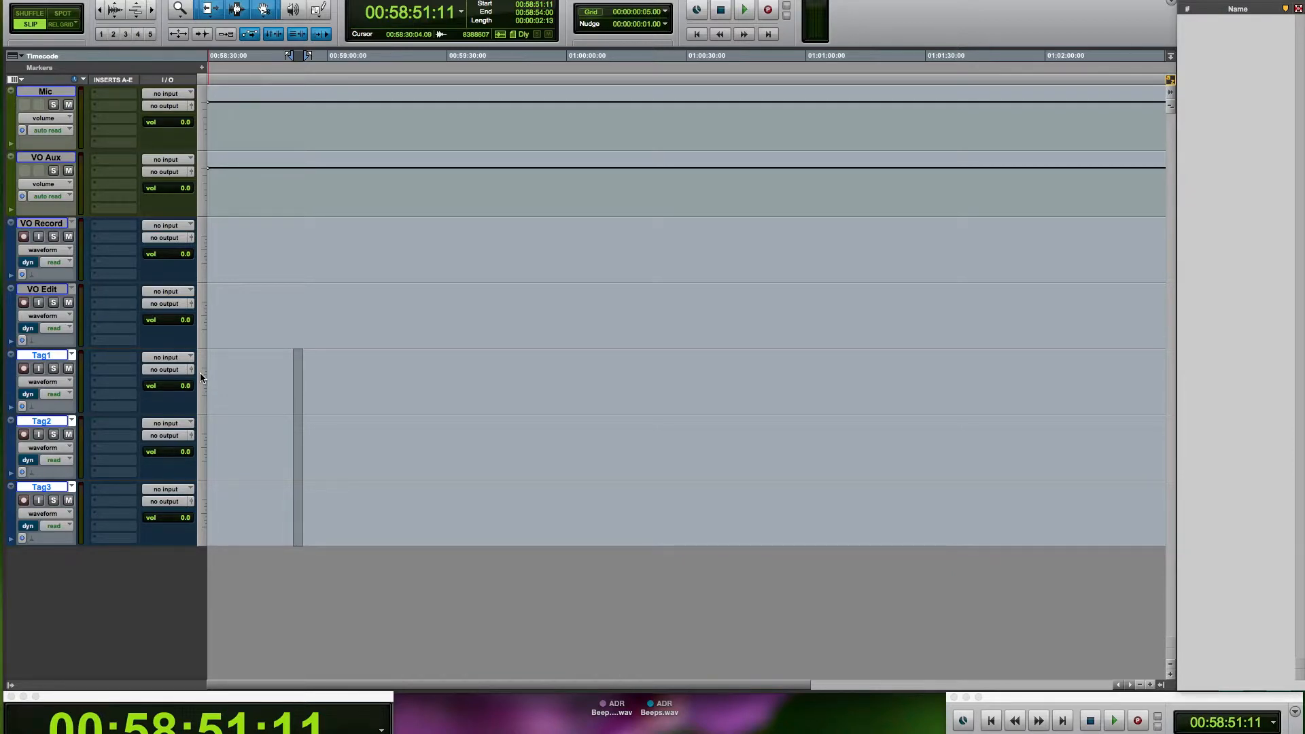
{"action": "left_click", "coordinate": [318, 365]}
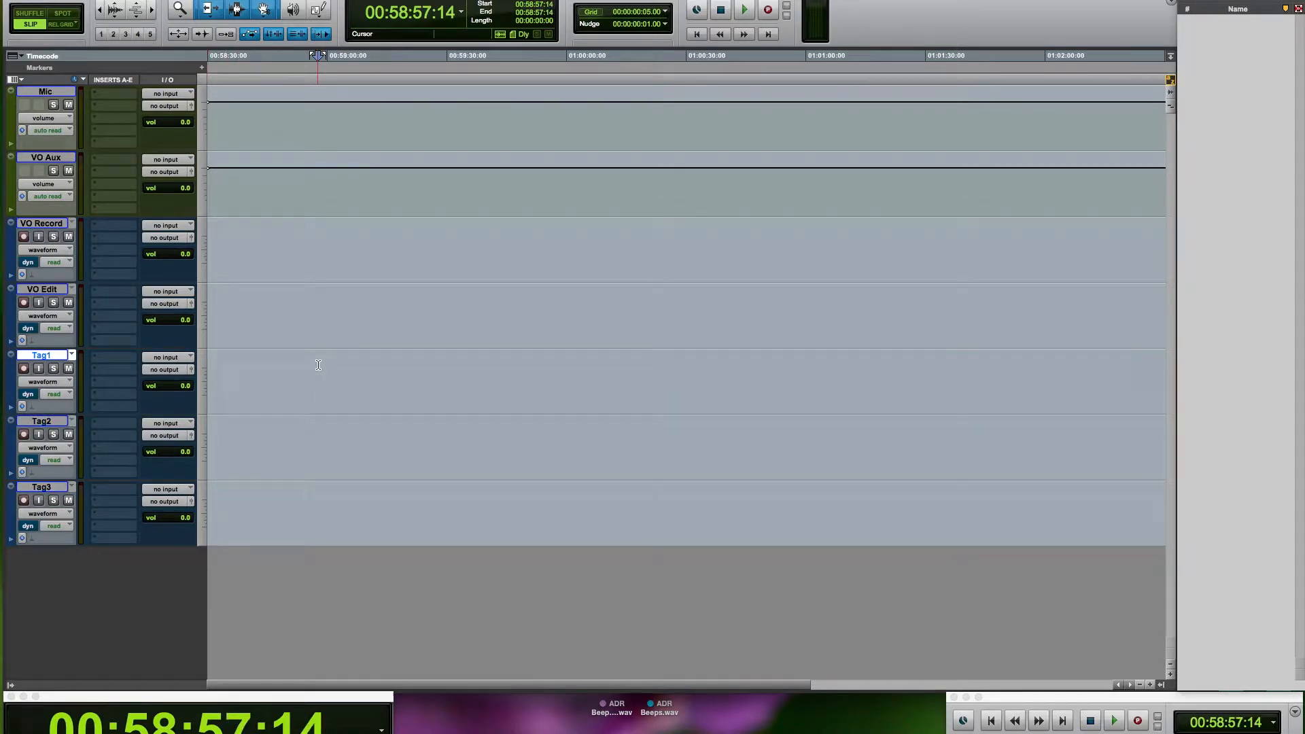
- Move the VO Record track above VO Aux, directly below the Mic track
{"action": "left_click", "coordinate": [59, 93]}
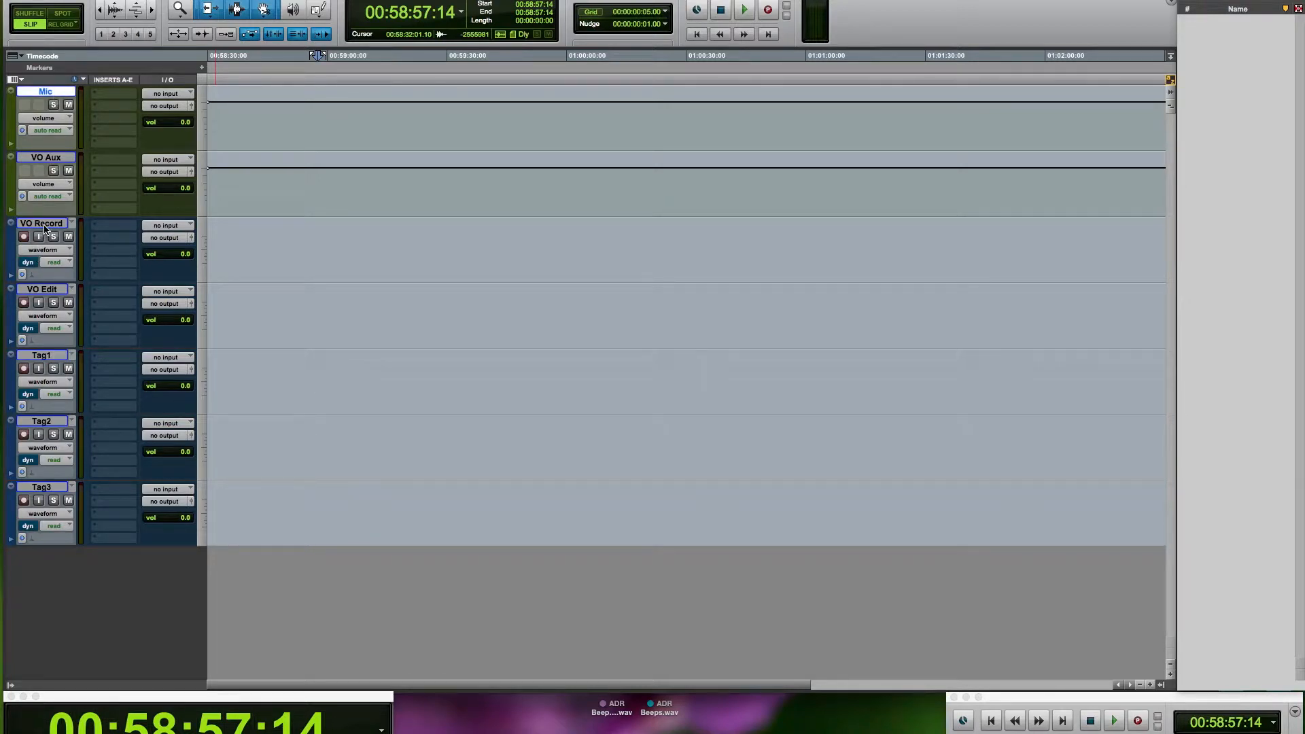
{"action": "left_click_drag", "start_coordinate": [43, 229], "coordinate": [40, 170]}
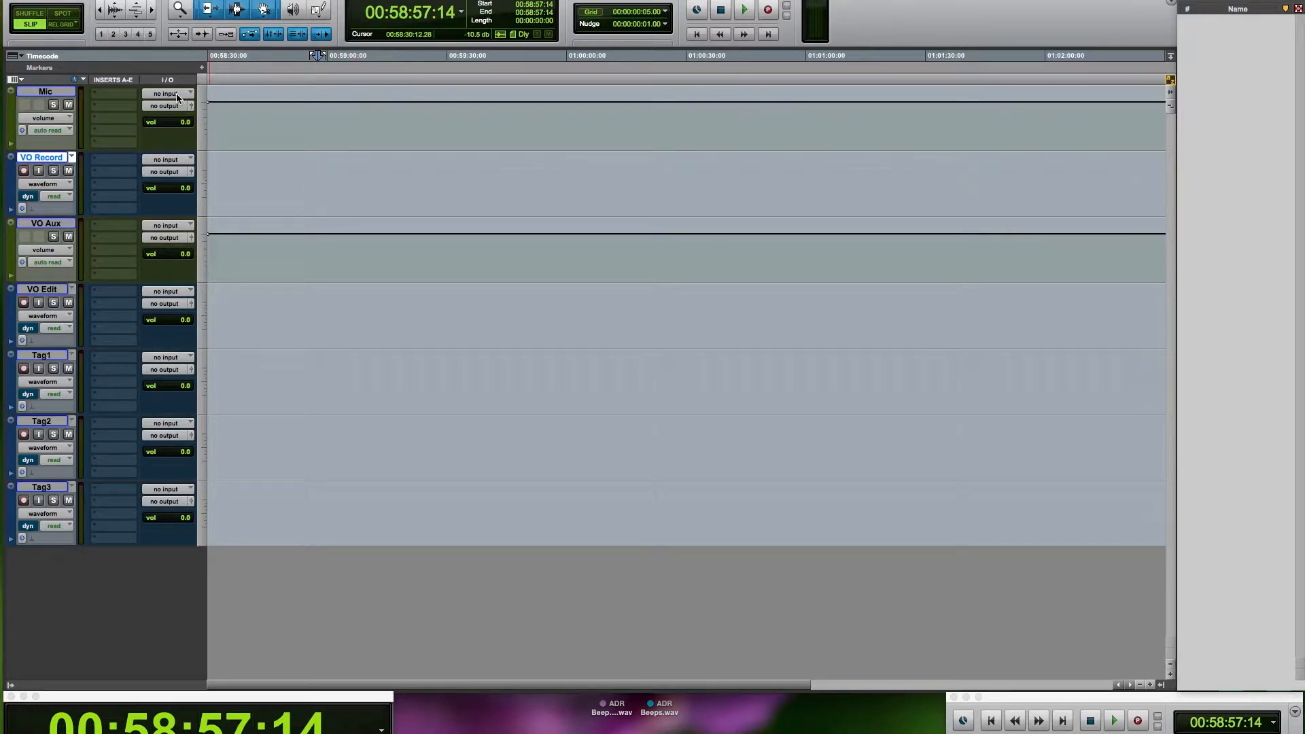
- Set the Mic track's input to the interface channel Mic Pre.1 (Mono)
{"action": "left_click", "coordinate": [43, 89]}
{"action": "left_click", "coordinate": [183, 94]}
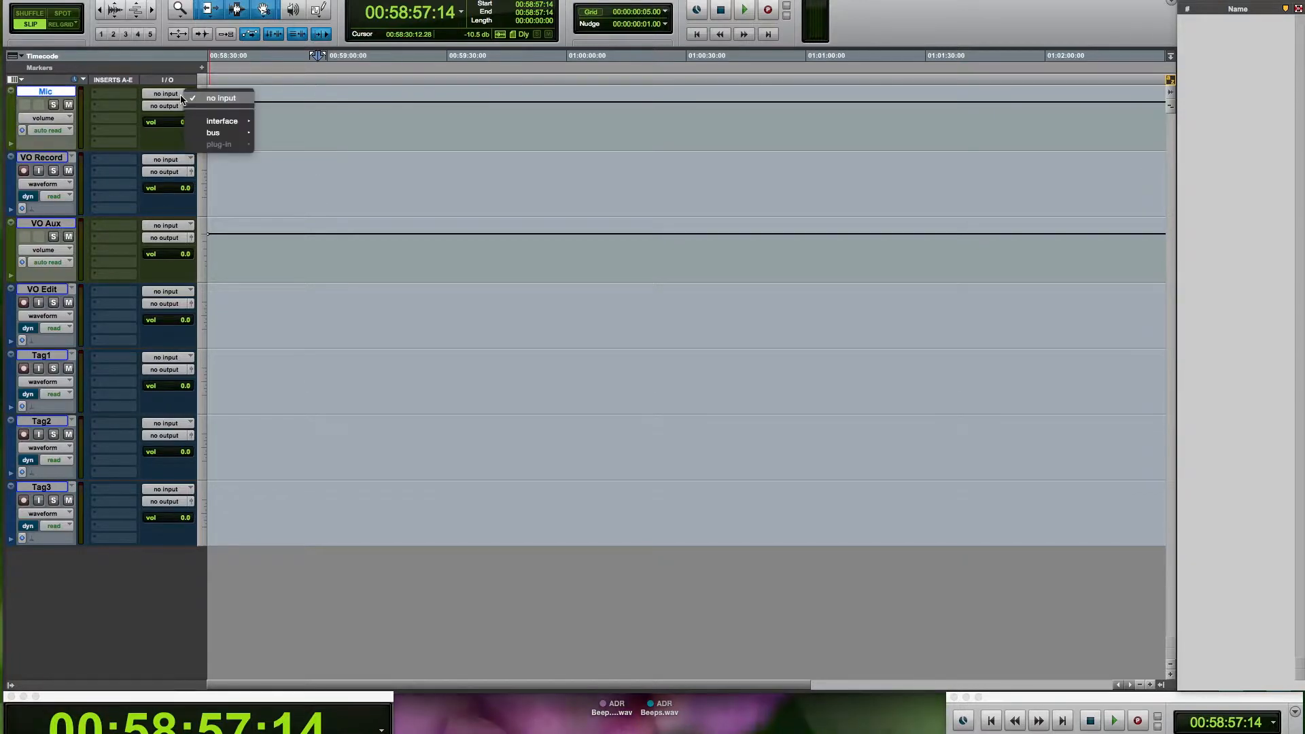
{"action": "mouse_move", "coordinate": [224, 121]}
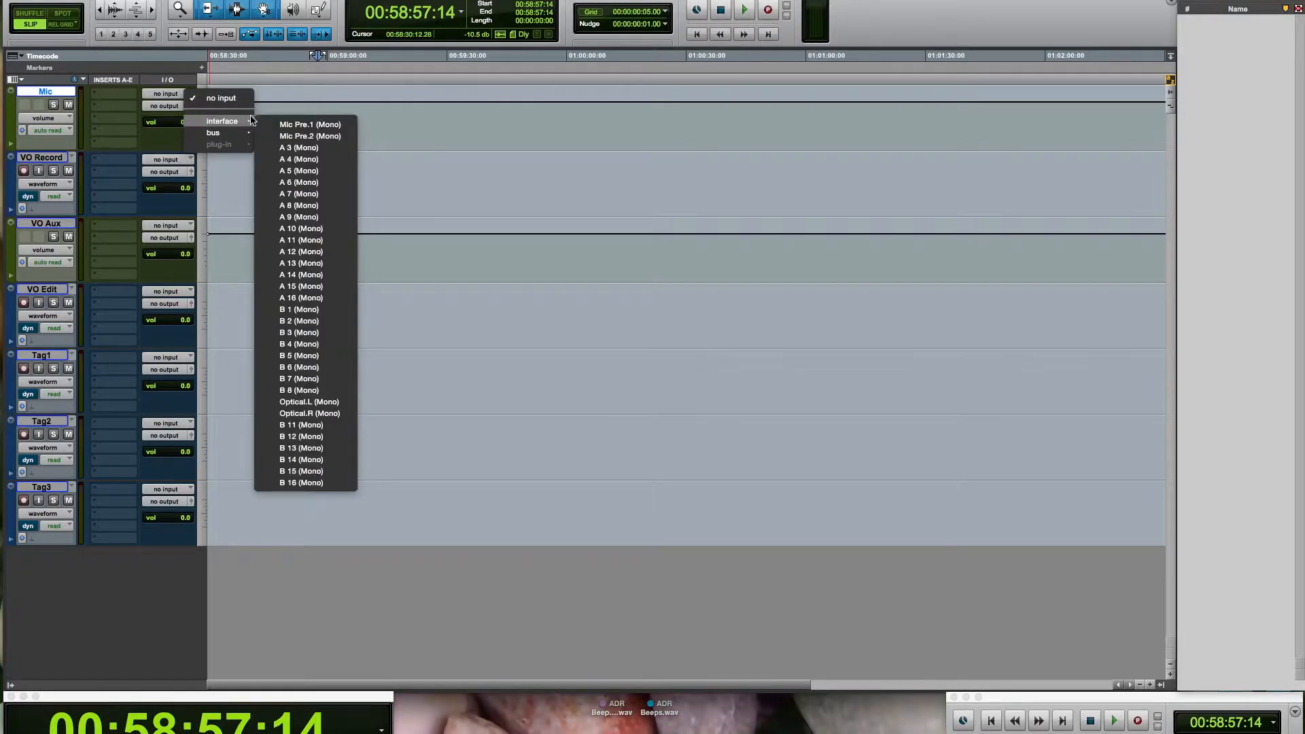
{"action": "left_click", "coordinate": [308, 126]}
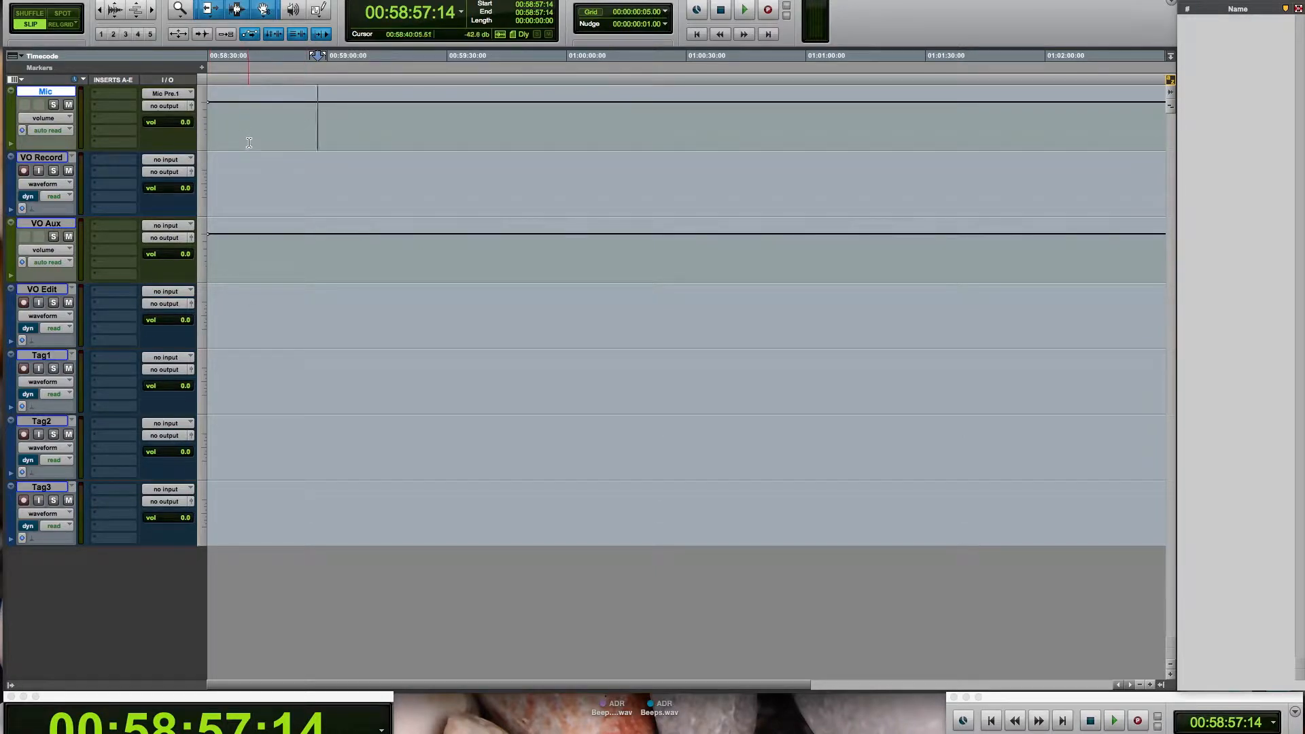
{"action": "left_click", "coordinate": [173, 107]}
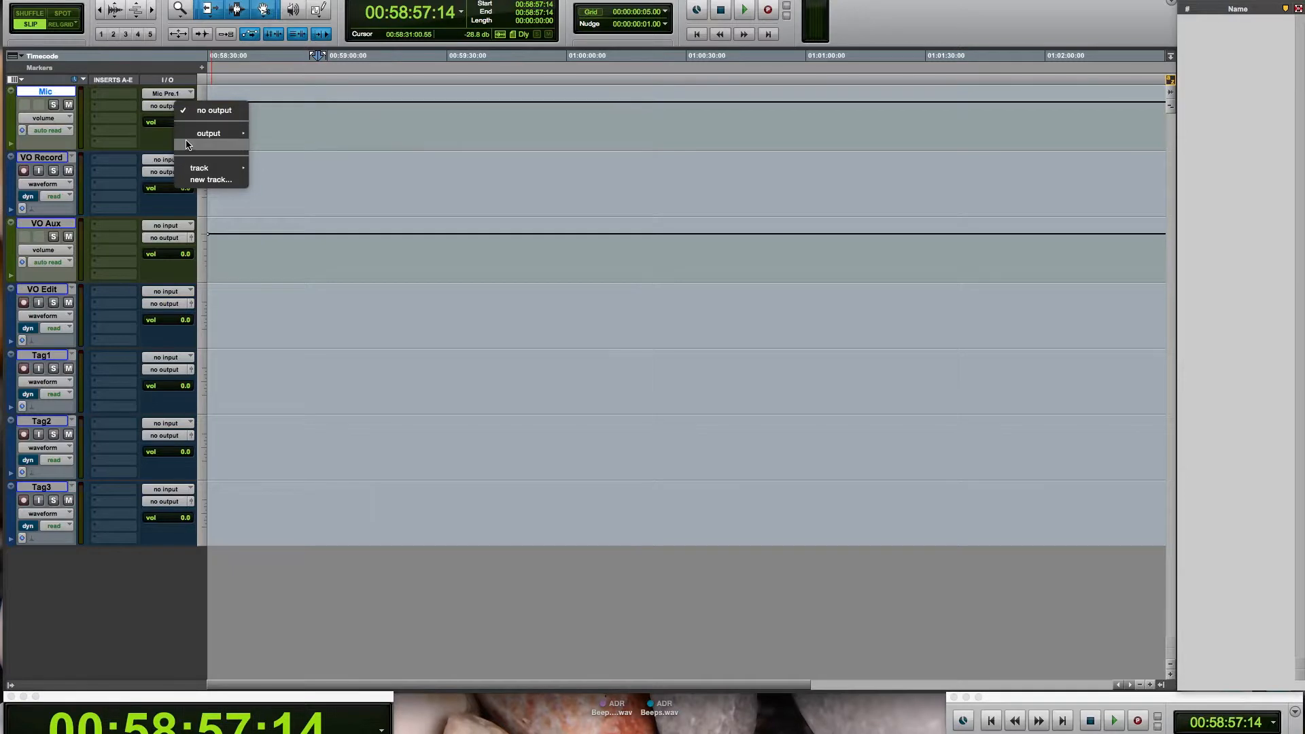
{"action": "left_click", "coordinate": [430, 135]}
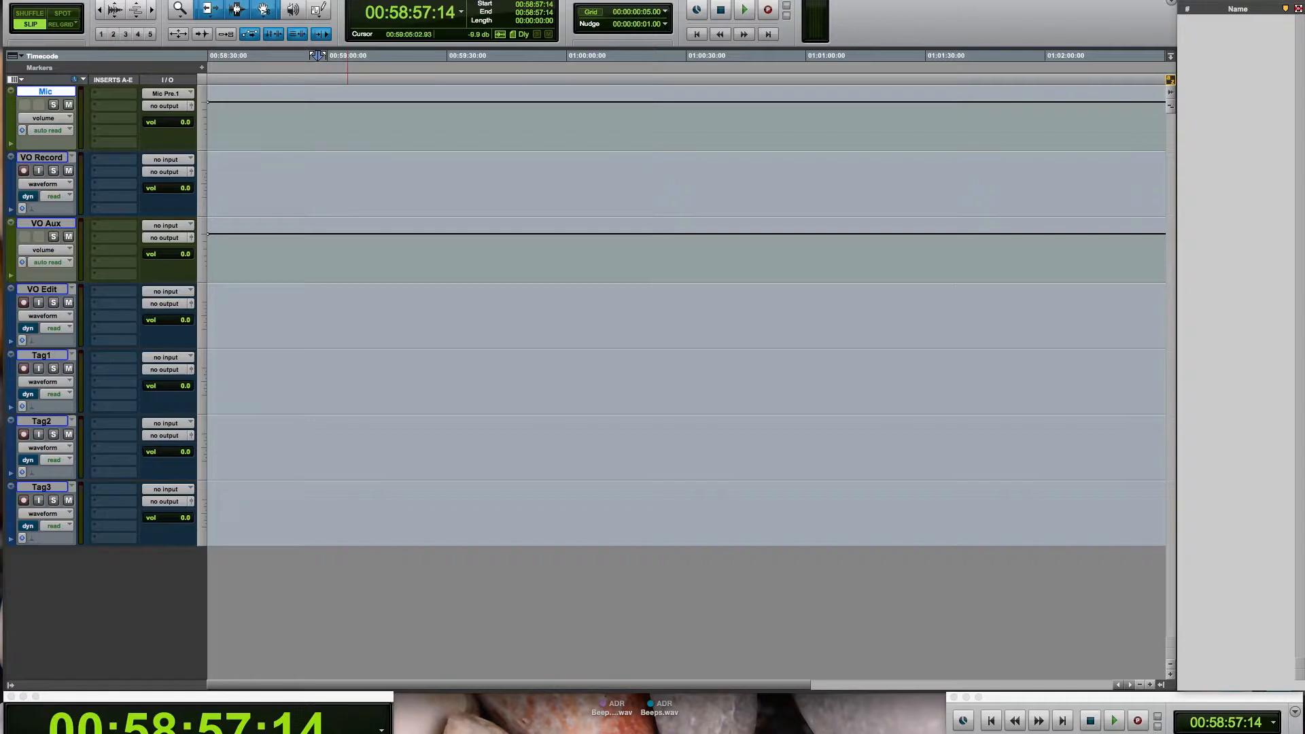
- Create a new mono bus path named VO Record in the I/O Setup
{"action": "left_click", "coordinate": [412, 0]}
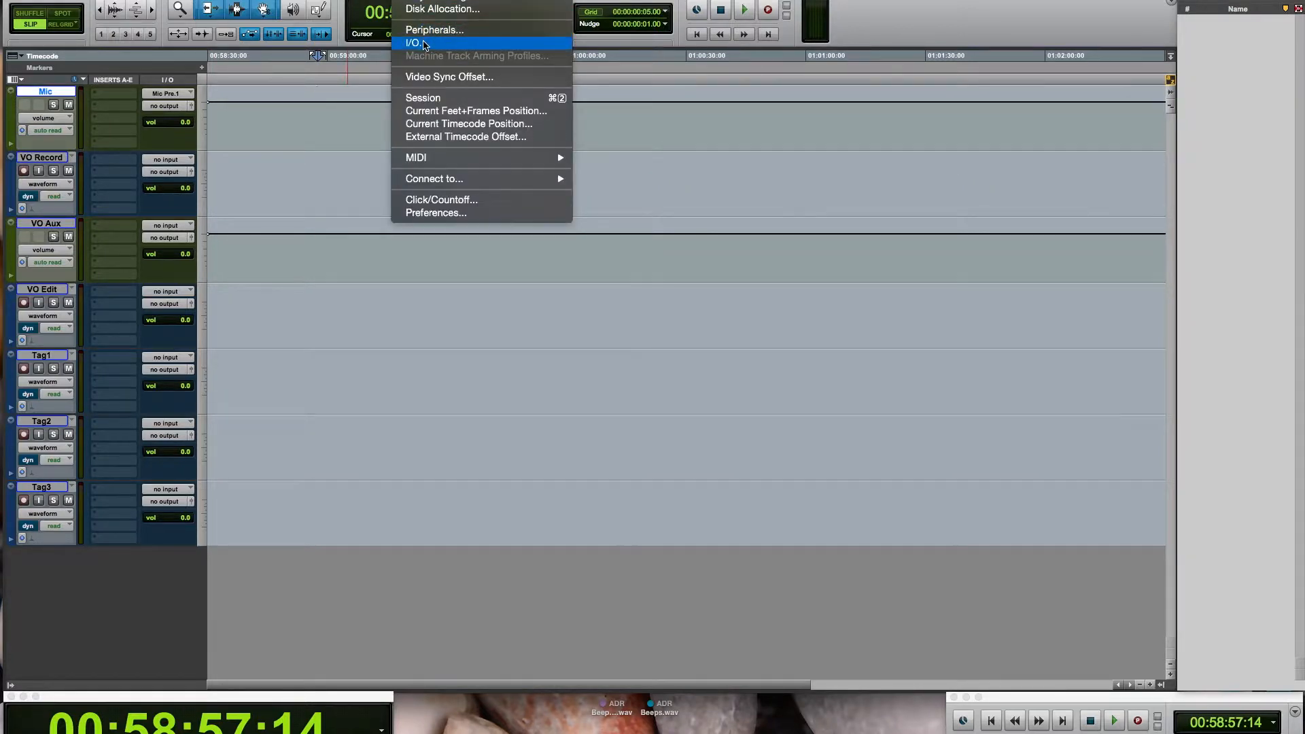
{"action": "left_click", "coordinate": [424, 45]}
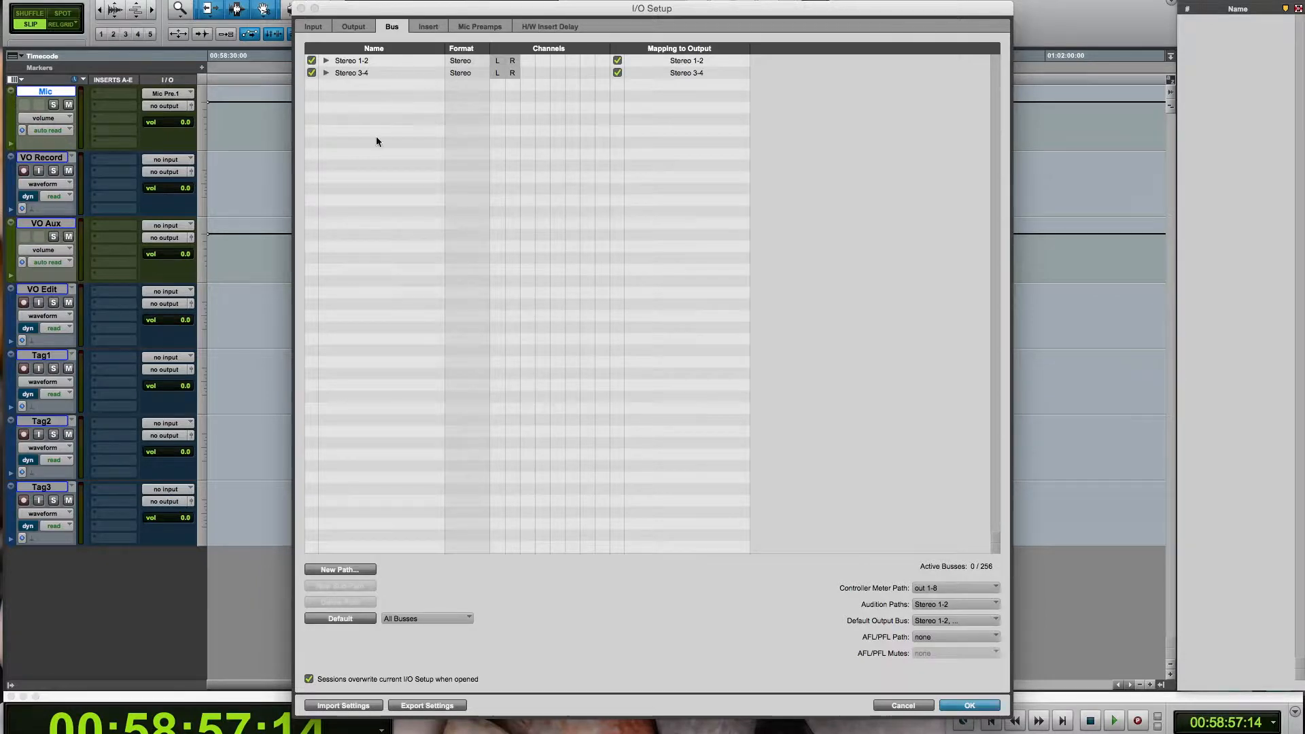
{"action": "left_click", "coordinate": [357, 569]}
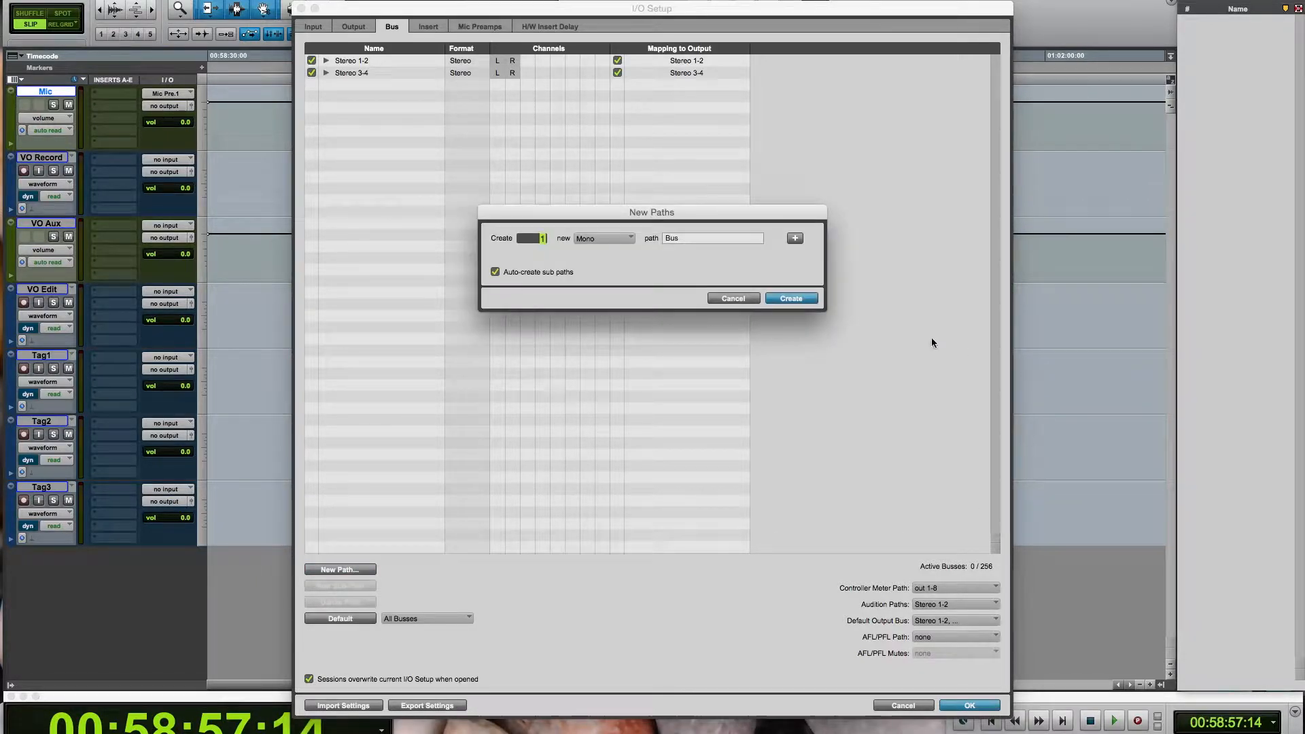
{"action": "double_click", "coordinate": [726, 239]}
{"action": "type", "text": "VO Record"}
{"action": "key", "text": "Return"}
{"action": "key", "text": "Return"}
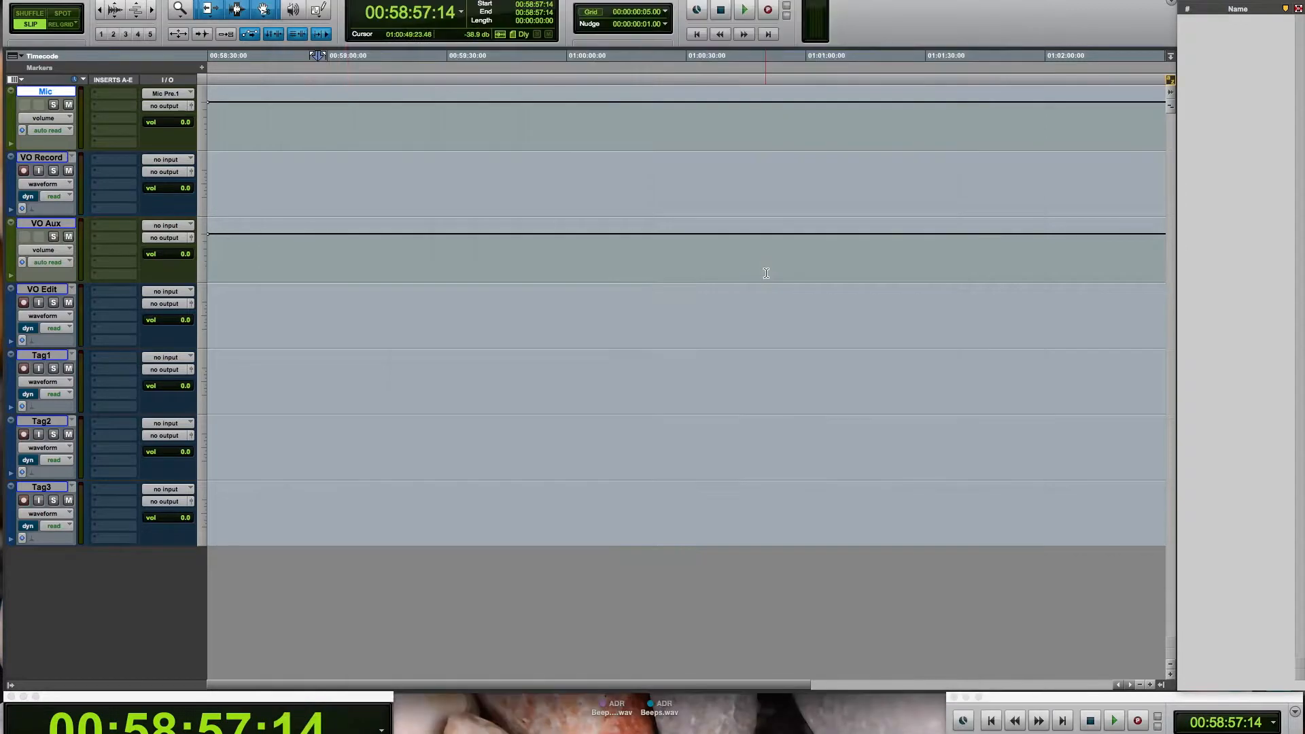
- Route the Mic track's output to the VO Record bus and use that bus as the VO Record track's input
{"action": "left_click", "coordinate": [155, 107]}
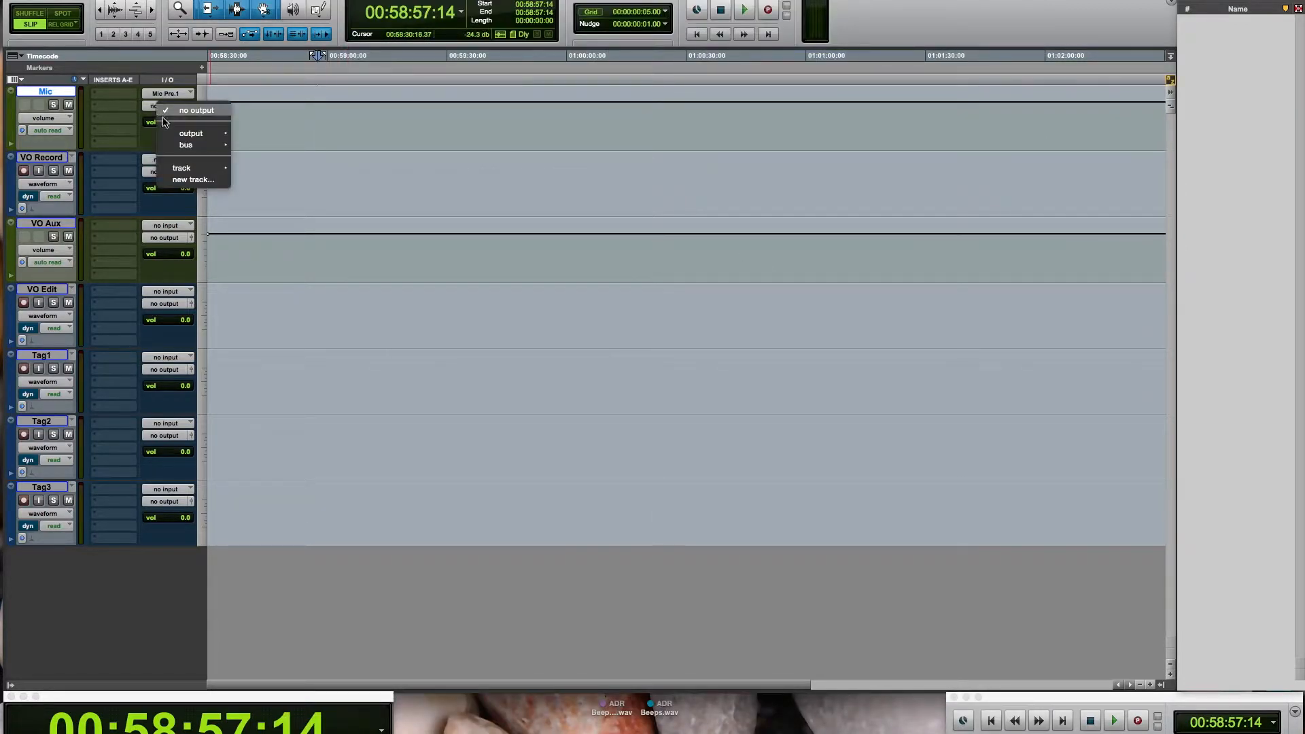
{"action": "mouse_move", "coordinate": [203, 144]}
{"action": "left_click", "coordinate": [284, 147]}
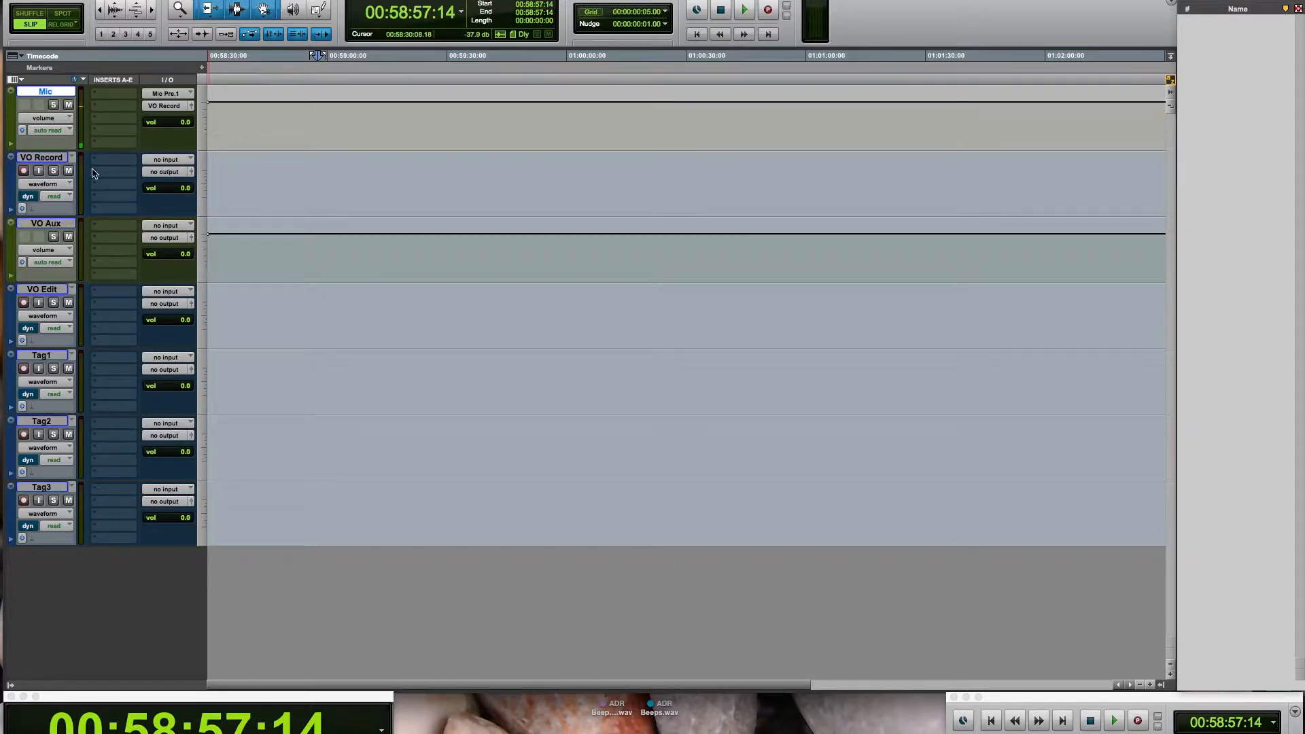
{"action": "left_click", "coordinate": [167, 160]}
{"action": "mouse_move", "coordinate": [197, 198]}
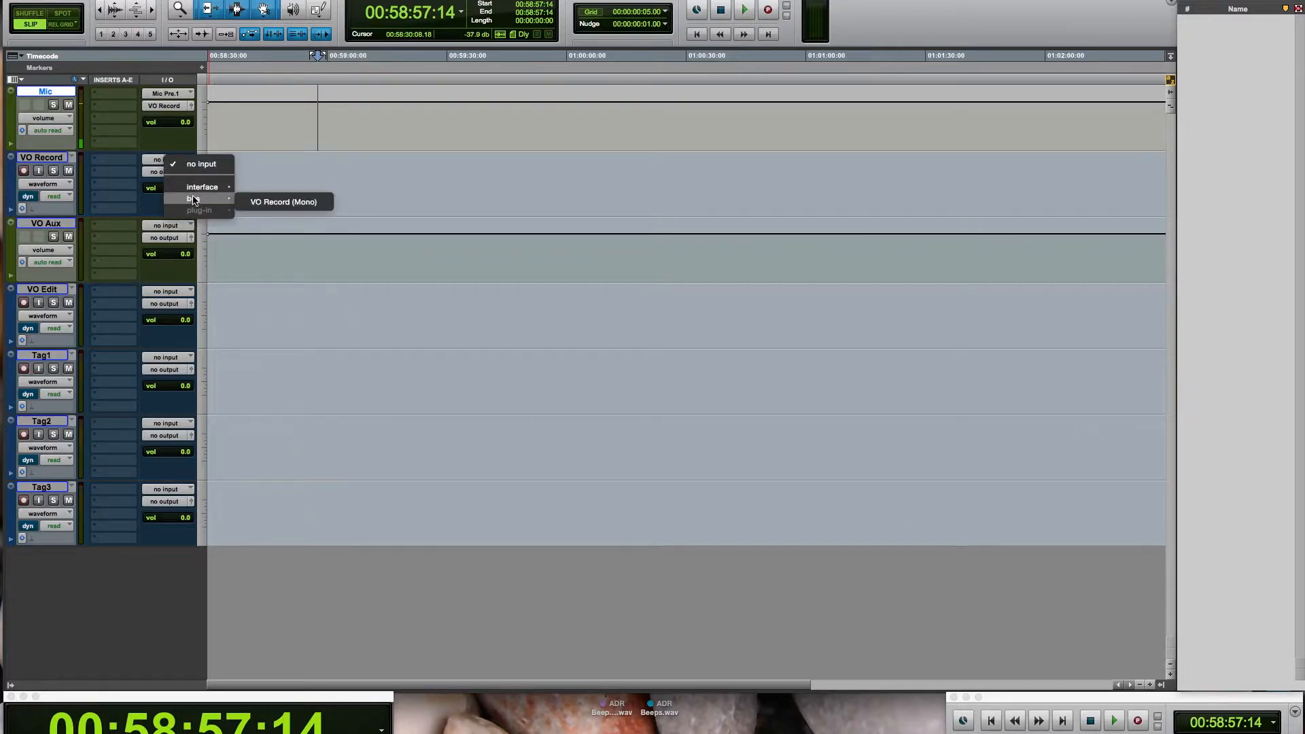
{"action": "left_click", "coordinate": [285, 199]}
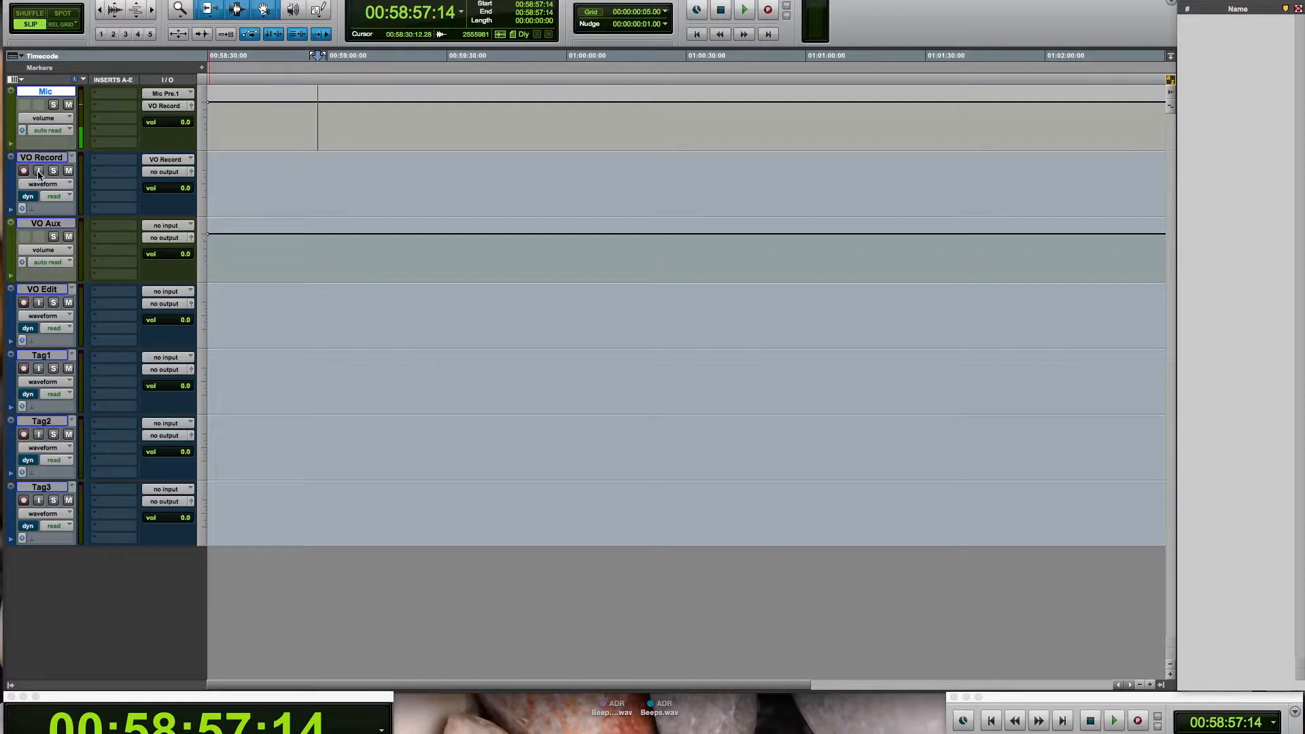
- Set the VO Record track's output to Stereo 1-2 and turn on its input monitoring
{"action": "left_click", "coordinate": [170, 174]}
{"action": "mouse_move", "coordinate": [216, 199]}
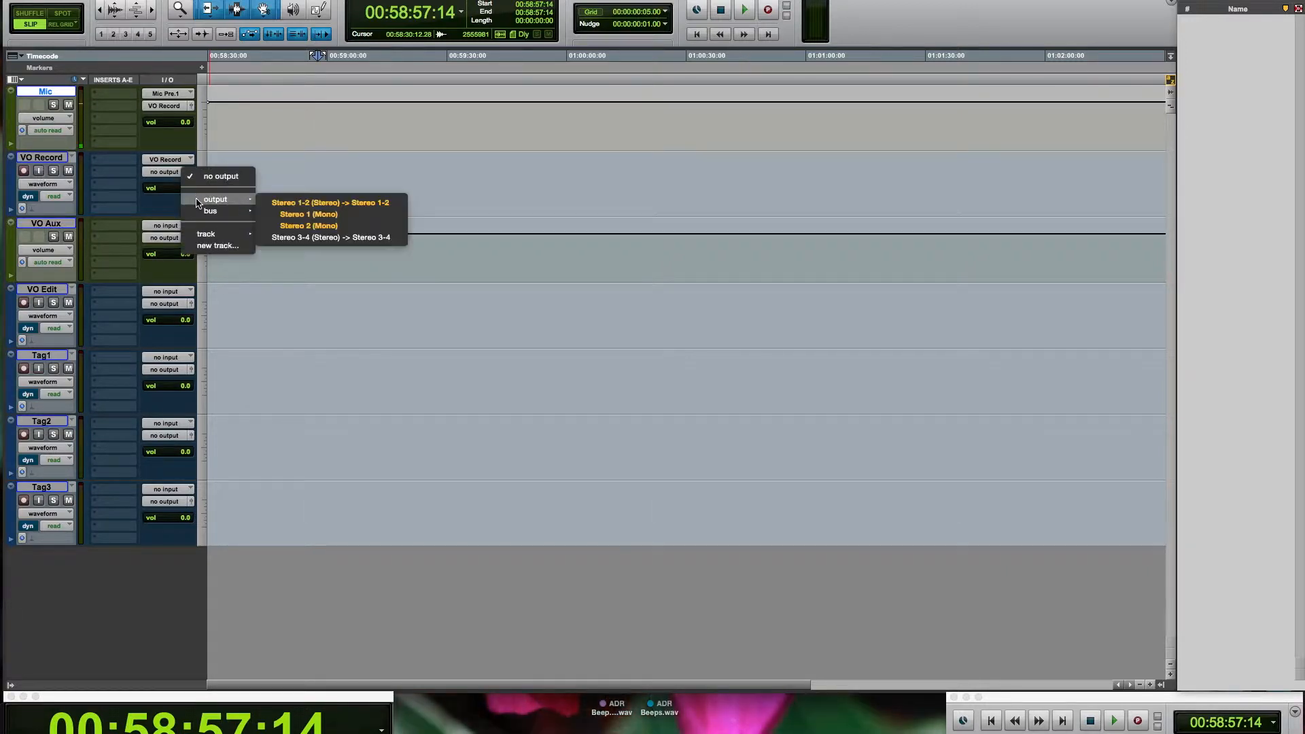
{"action": "left_click", "coordinate": [331, 204]}
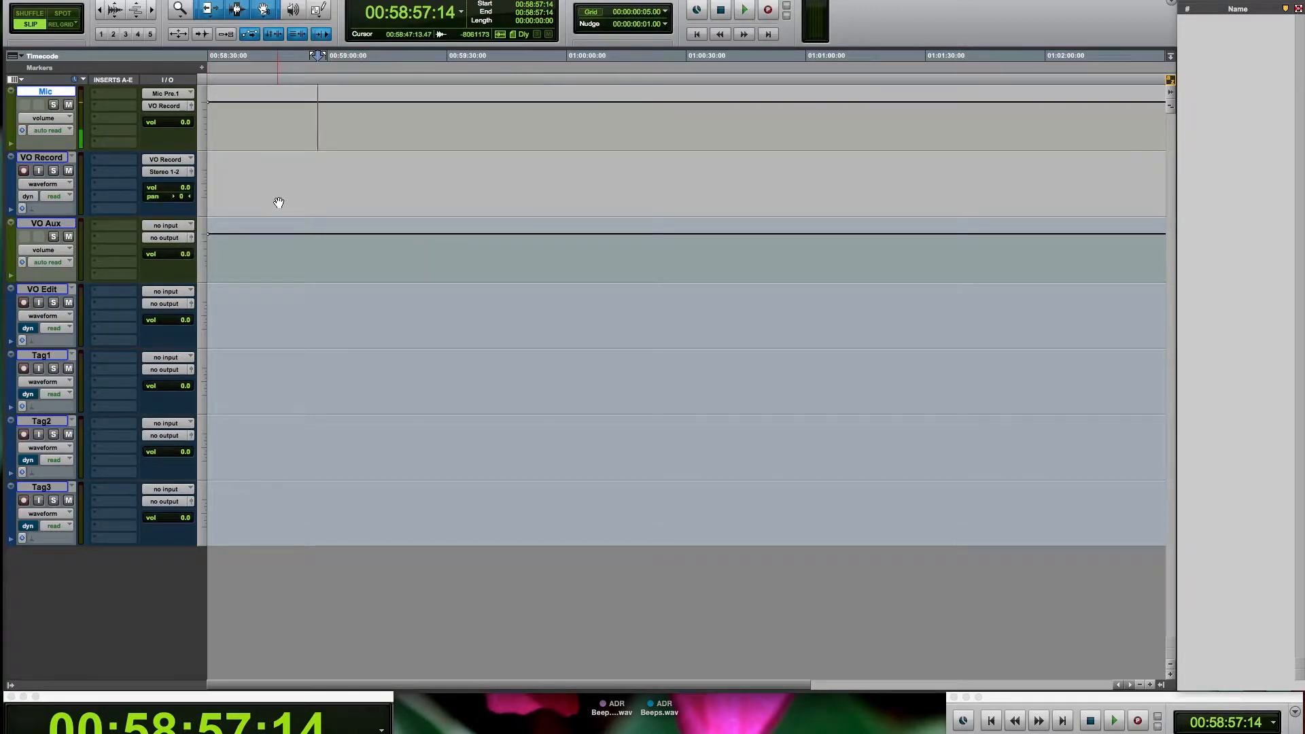
{"action": "left_click", "coordinate": [38, 170]}
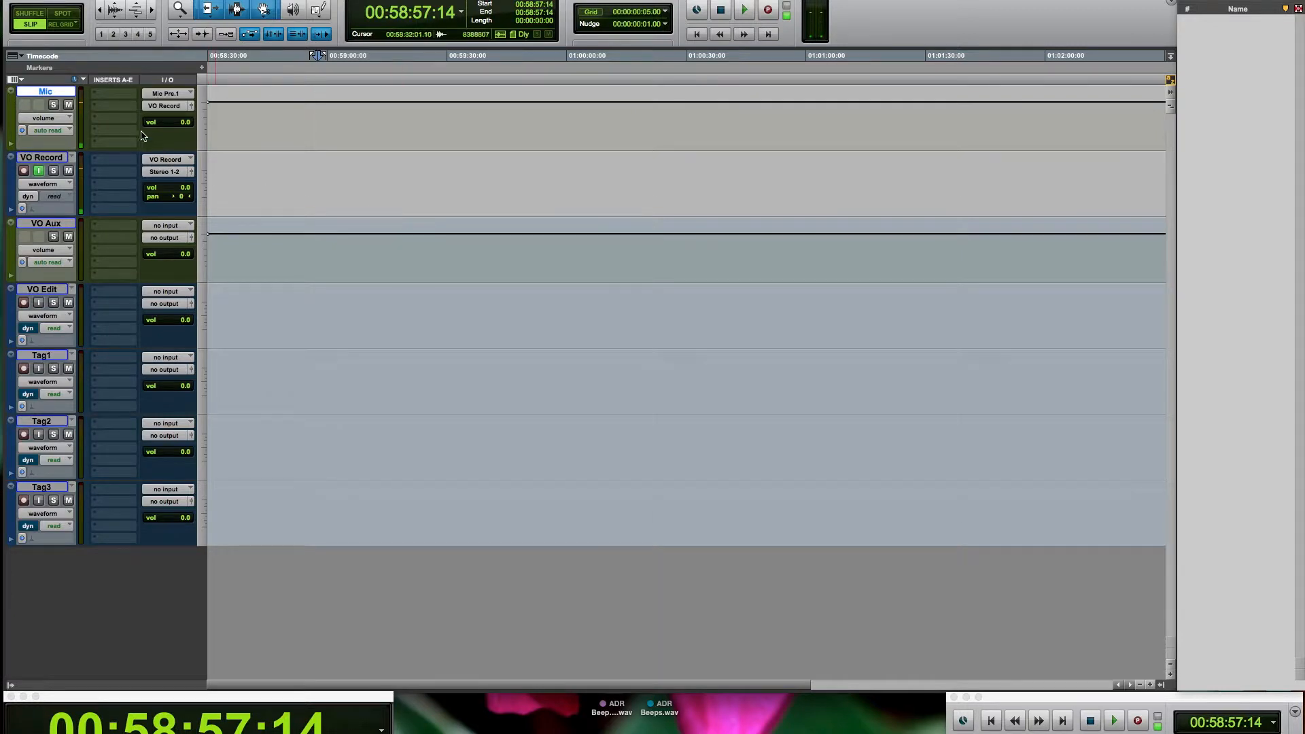
- Insert the L2 dynamics plug-in on the Mic track and raise its linked threshold and out ceiling to -3.0
{"action": "left_click", "coordinate": [100, 99]}
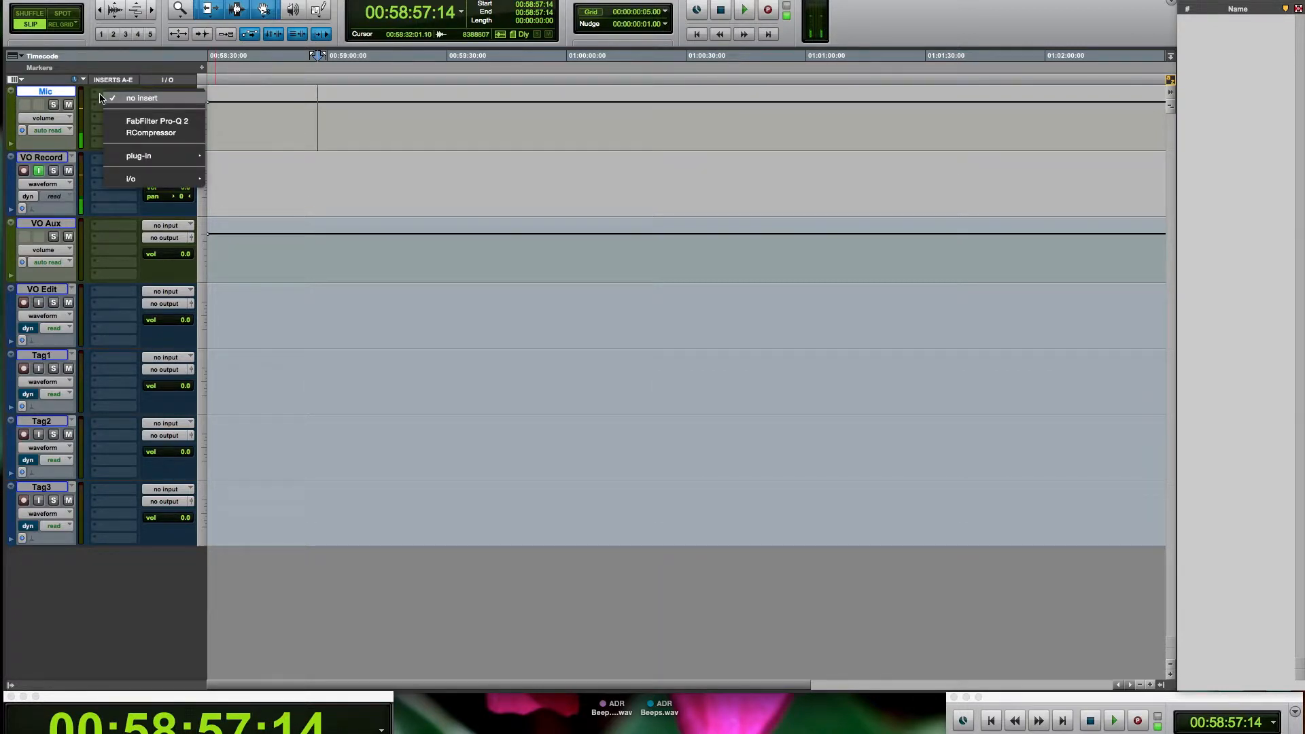
{"action": "mouse_move", "coordinate": [139, 157]}
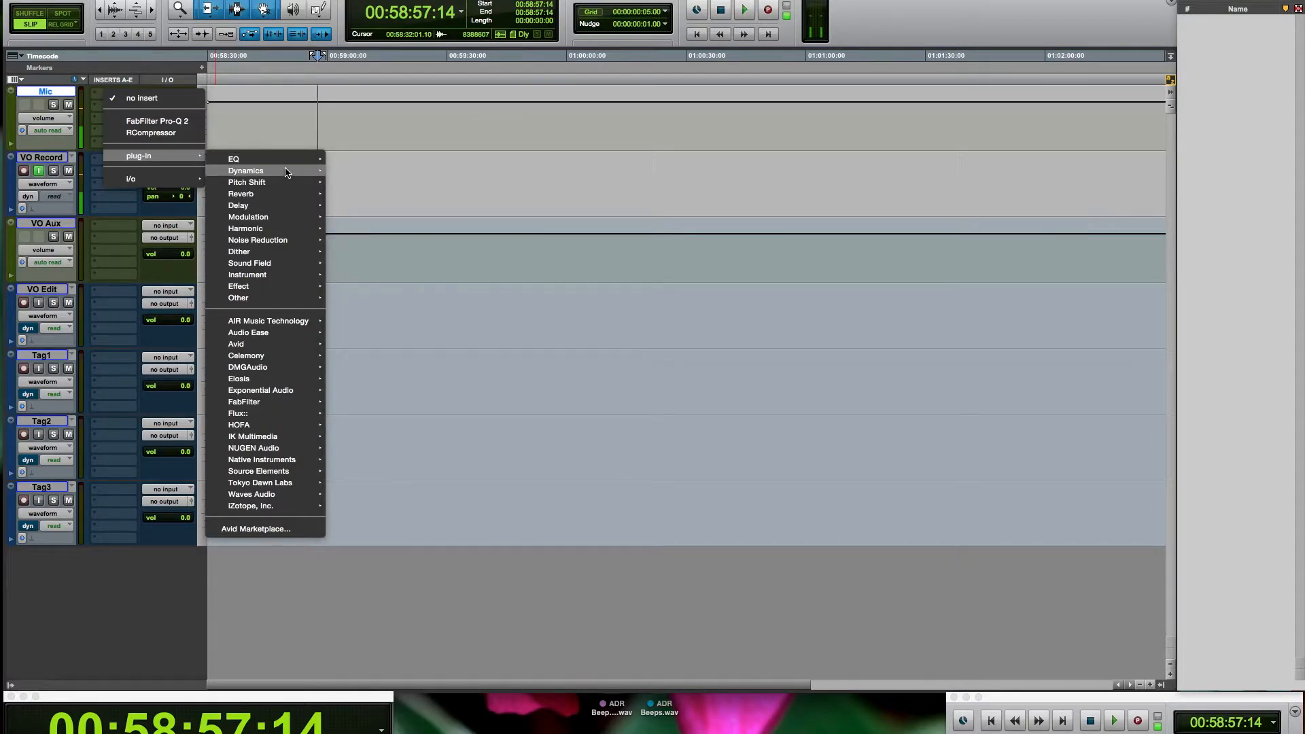
{"action": "mouse_move", "coordinate": [286, 172]}
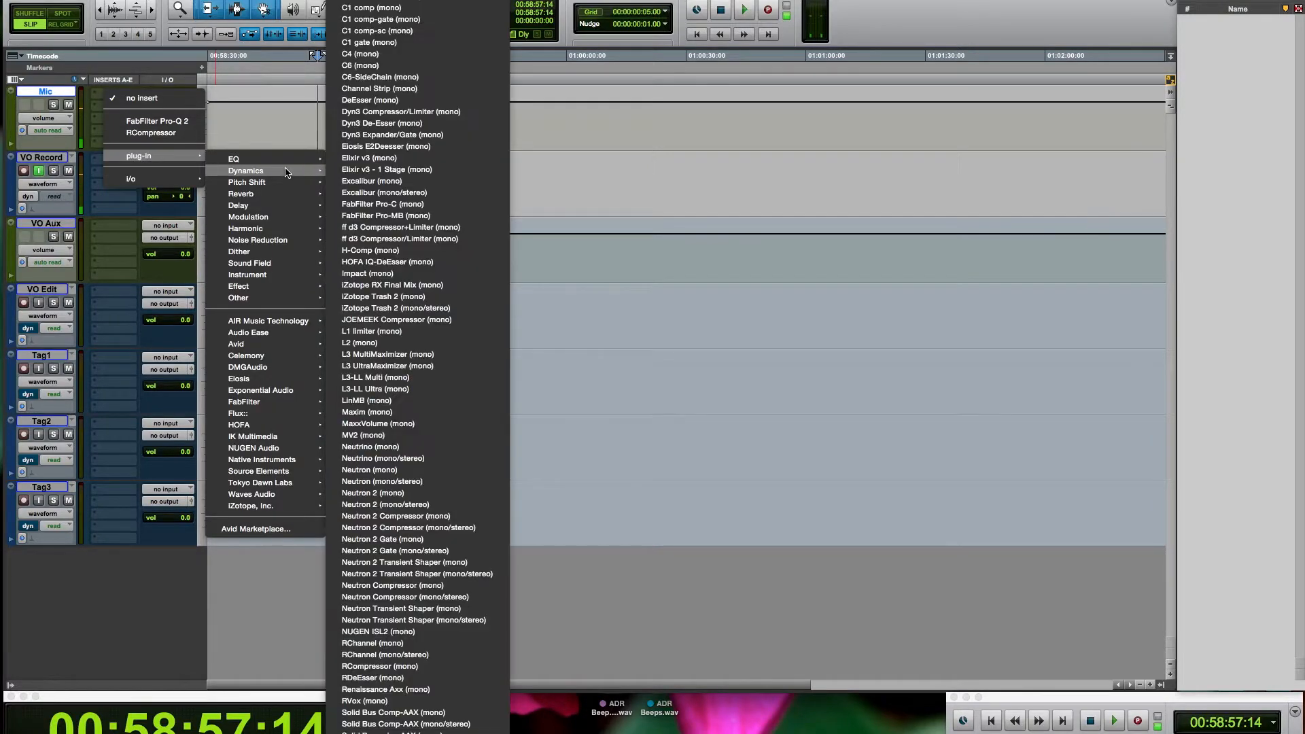
{"action": "left_click", "coordinate": [405, 343]}
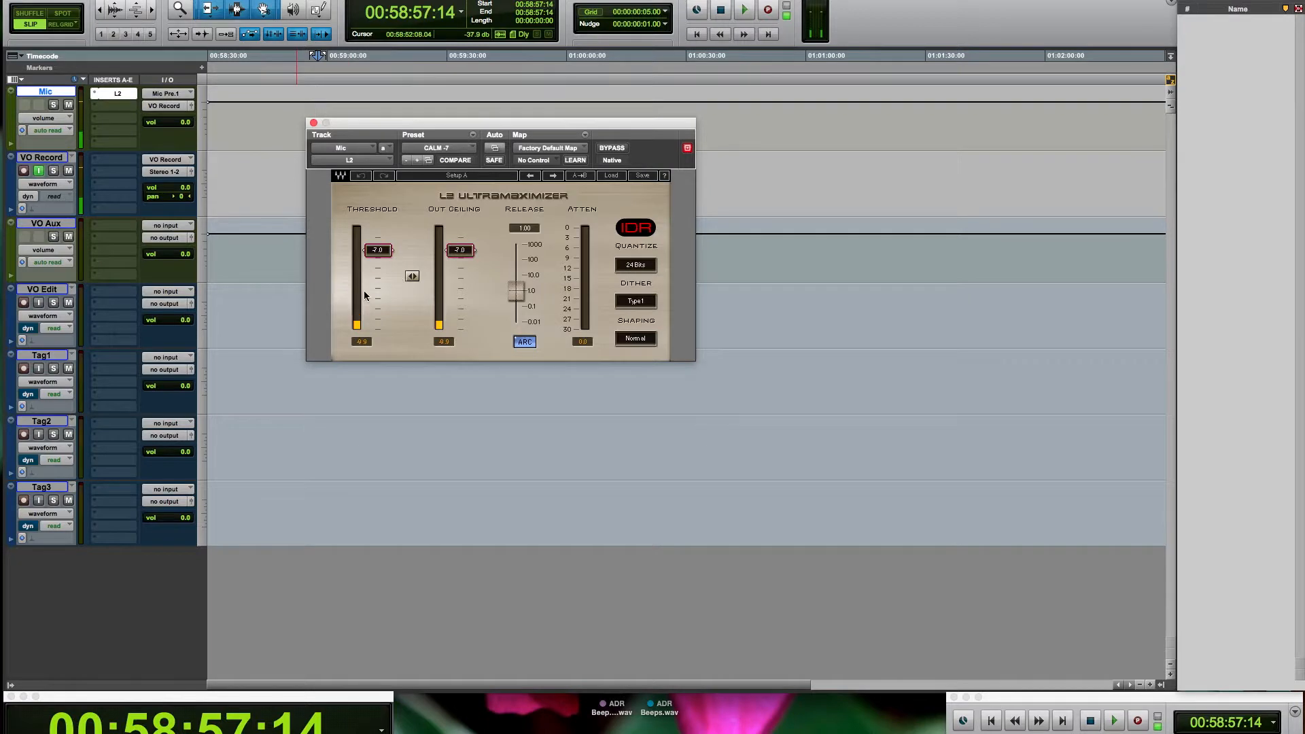
{"action": "left_click_drag", "start_coordinate": [414, 277], "coordinate": [414, 259]}
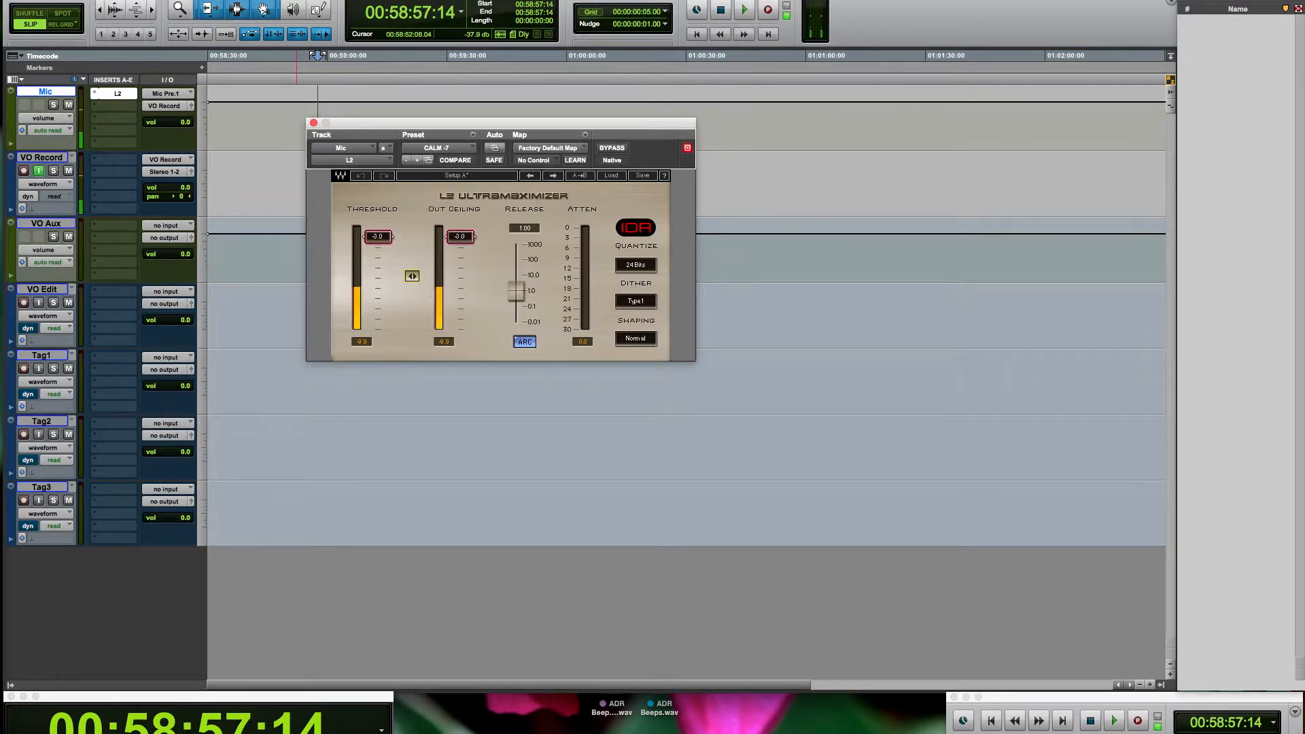
- Close the L2 window and insert the RCompressor plug-in in the Mic track's second insert slot
{"action": "left_click", "coordinate": [313, 123]}
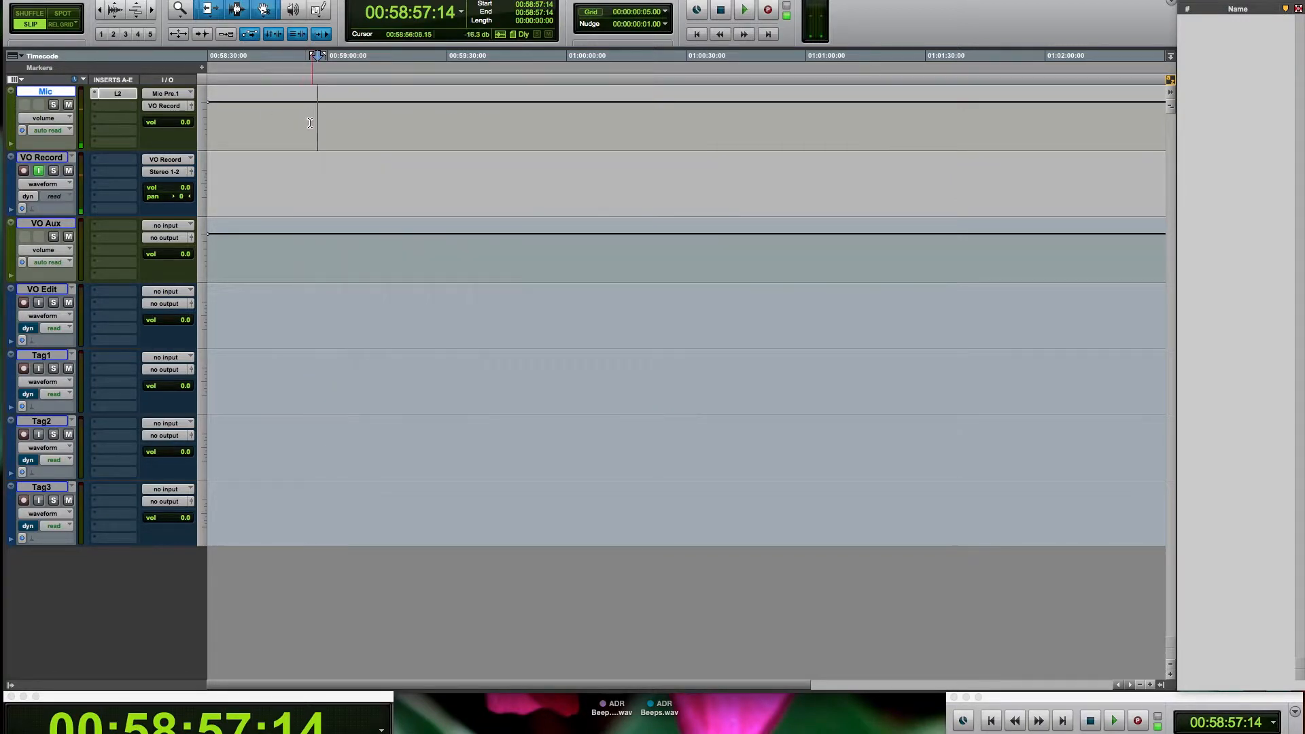
{"action": "left_click", "coordinate": [93, 114]}
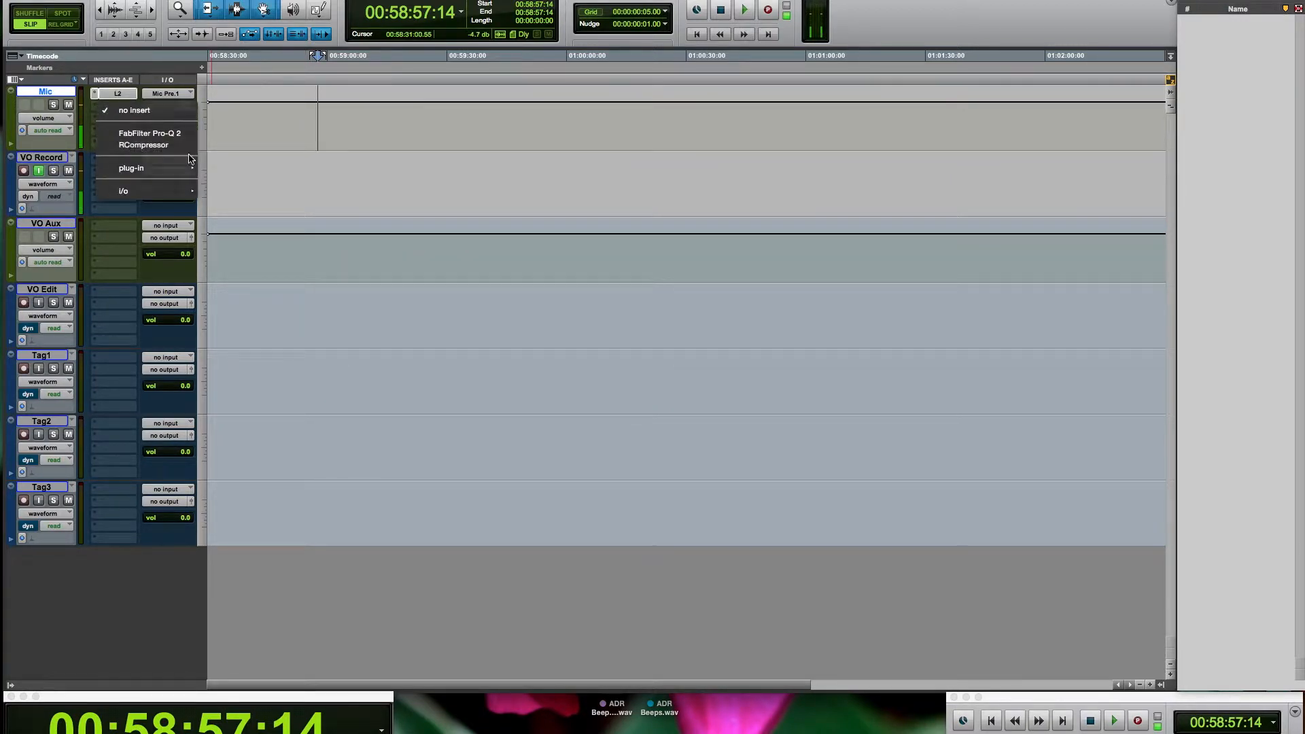
{"action": "left_click", "coordinate": [170, 172]}
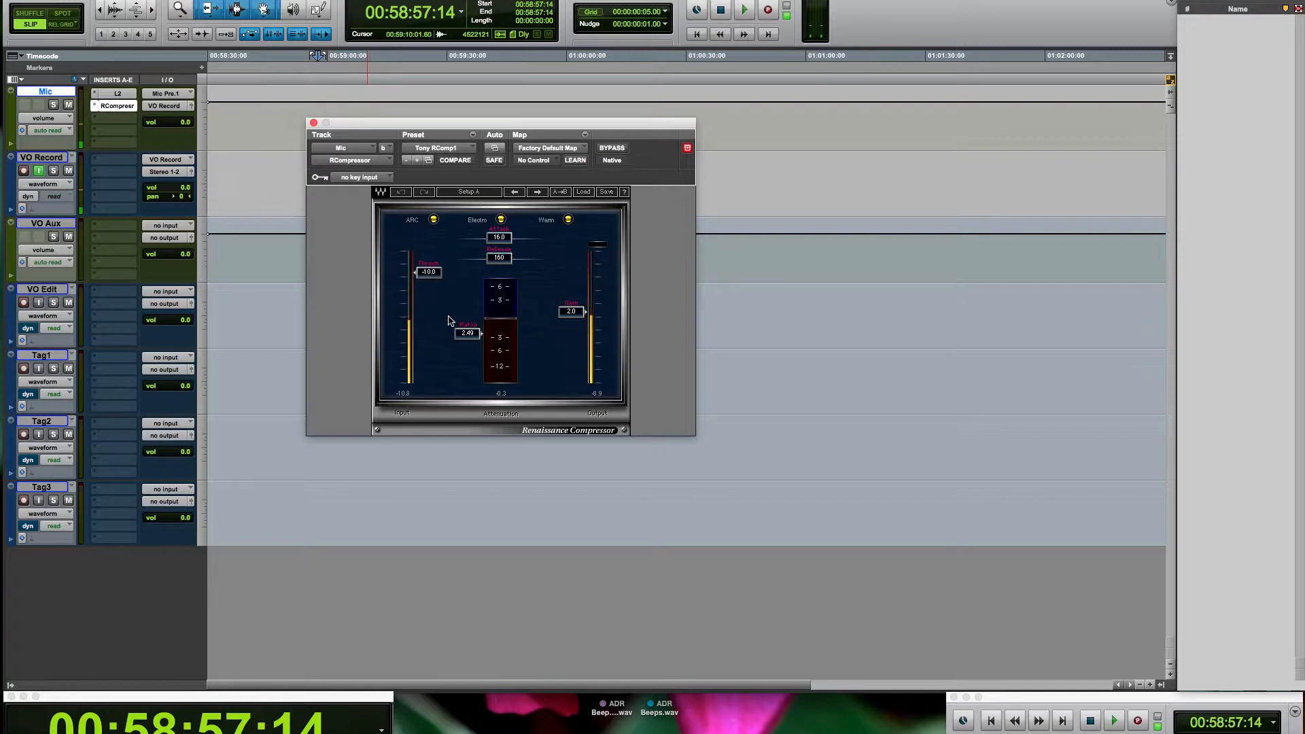
{"action": "left_click", "coordinate": [313, 122]}
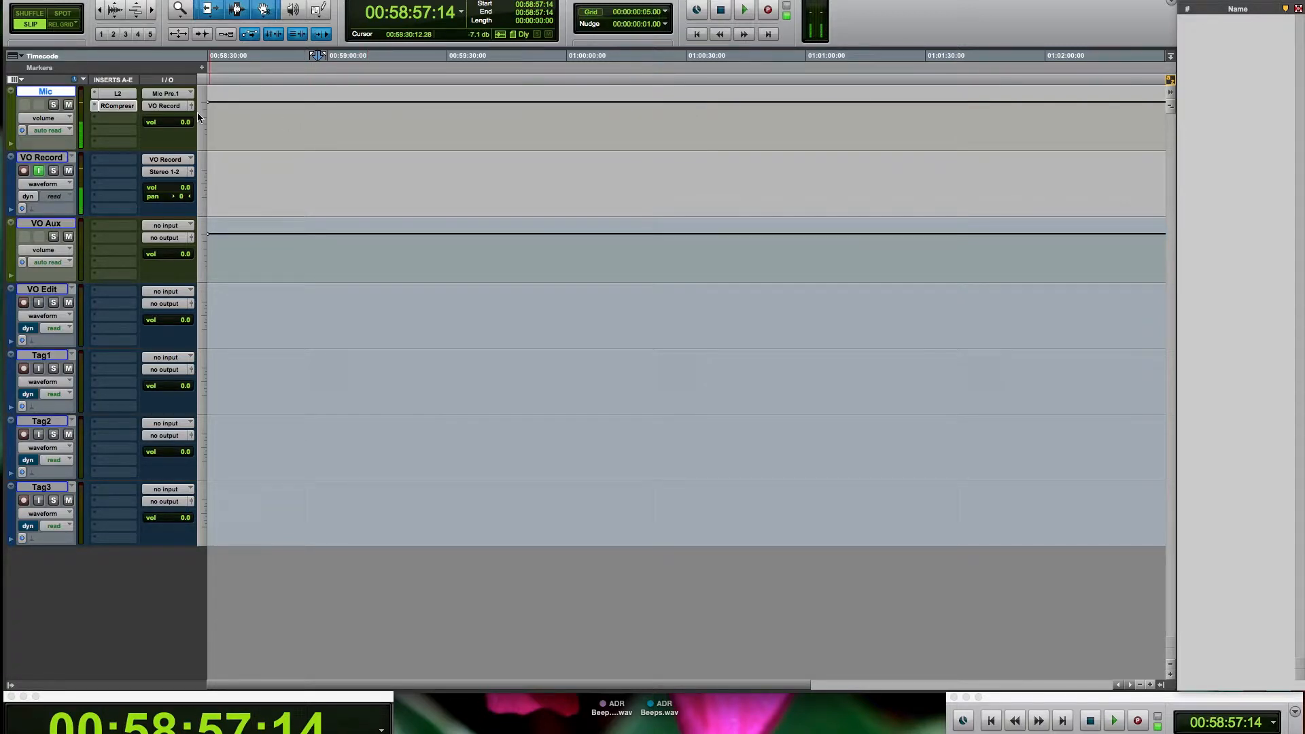
- Make the L2 and RCompressor inserts on the Mic track inactive
{"action": "left_click", "coordinate": [123, 109]}
{"action": "left_click", "coordinate": [126, 95], "text": "super"}
{"action": "left_click", "coordinate": [125, 95], "text": "super"}
{"action": "left_click", "coordinate": [121, 107], "text": "super"}
{"action": "left_click", "coordinate": [122, 97], "text": "ctrl+super"}
{"action": "left_click", "coordinate": [120, 109], "text": "ctrl+super"}
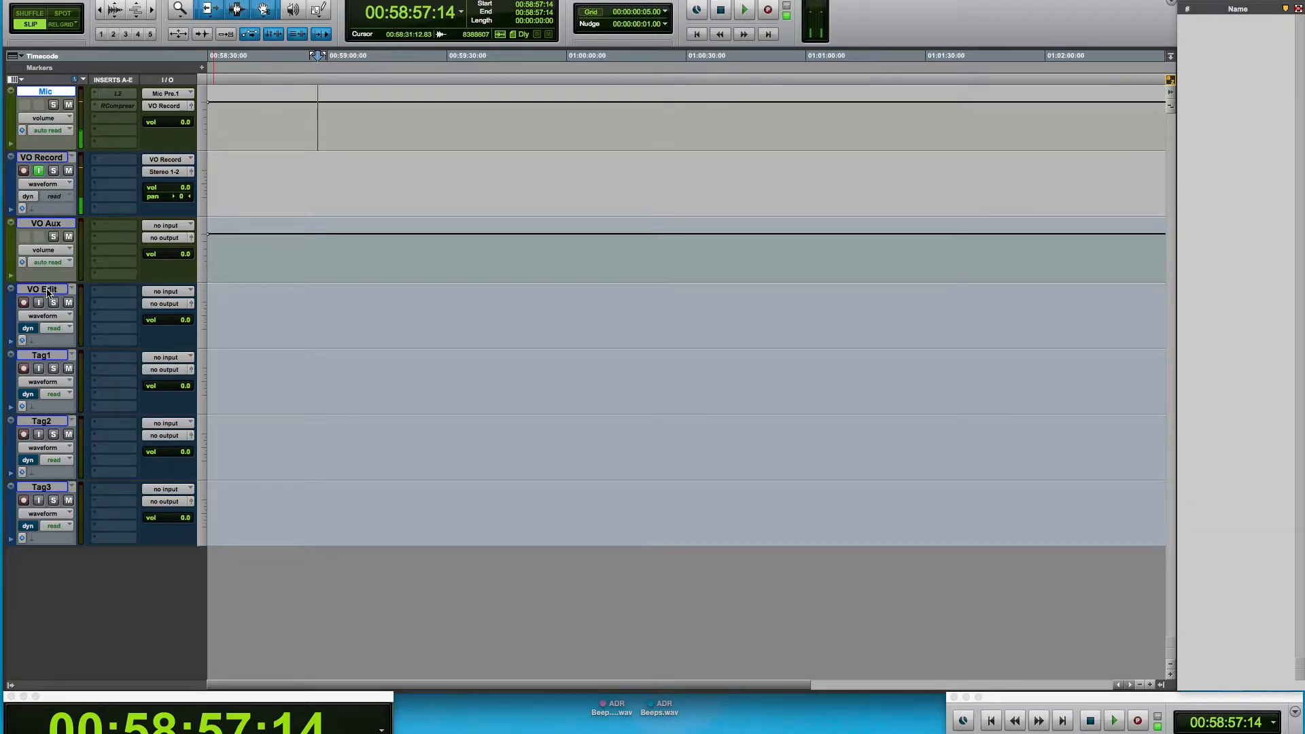
- Move the VO Edit track directly below VO Record and copy two blank test clips from VO Record onto it
{"action": "left_click_drag", "start_coordinate": [47, 292], "coordinate": [45, 221]}
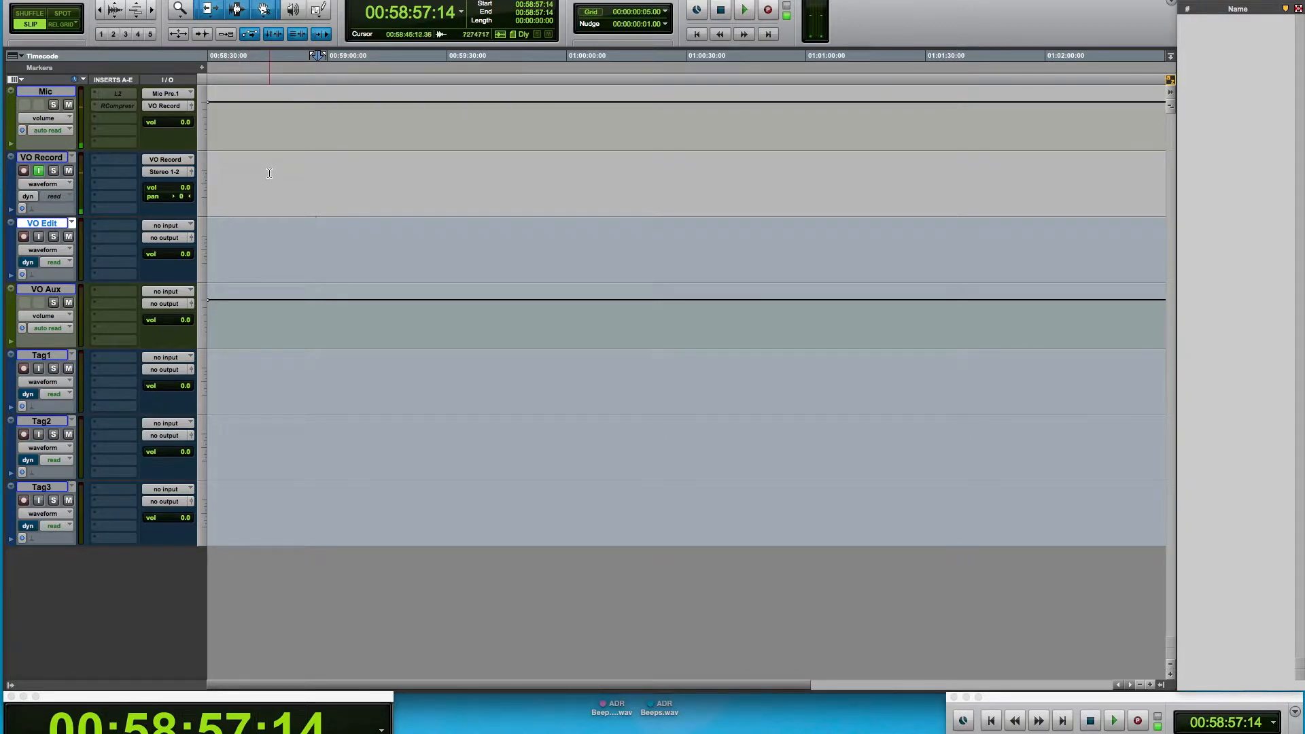
{"action": "left_click_drag", "start_coordinate": [270, 172], "coordinate": [562, 188]}
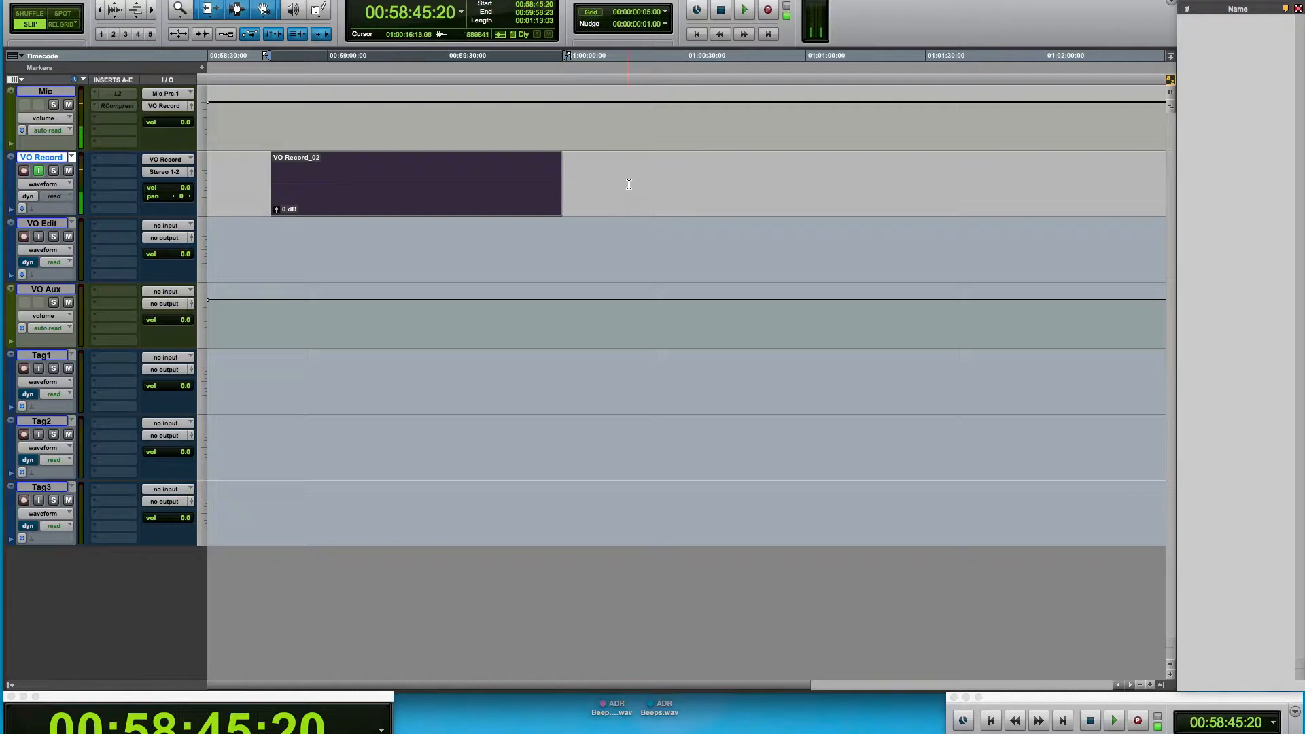
{"action": "left_click_drag", "start_coordinate": [624, 175], "coordinate": [748, 172]}
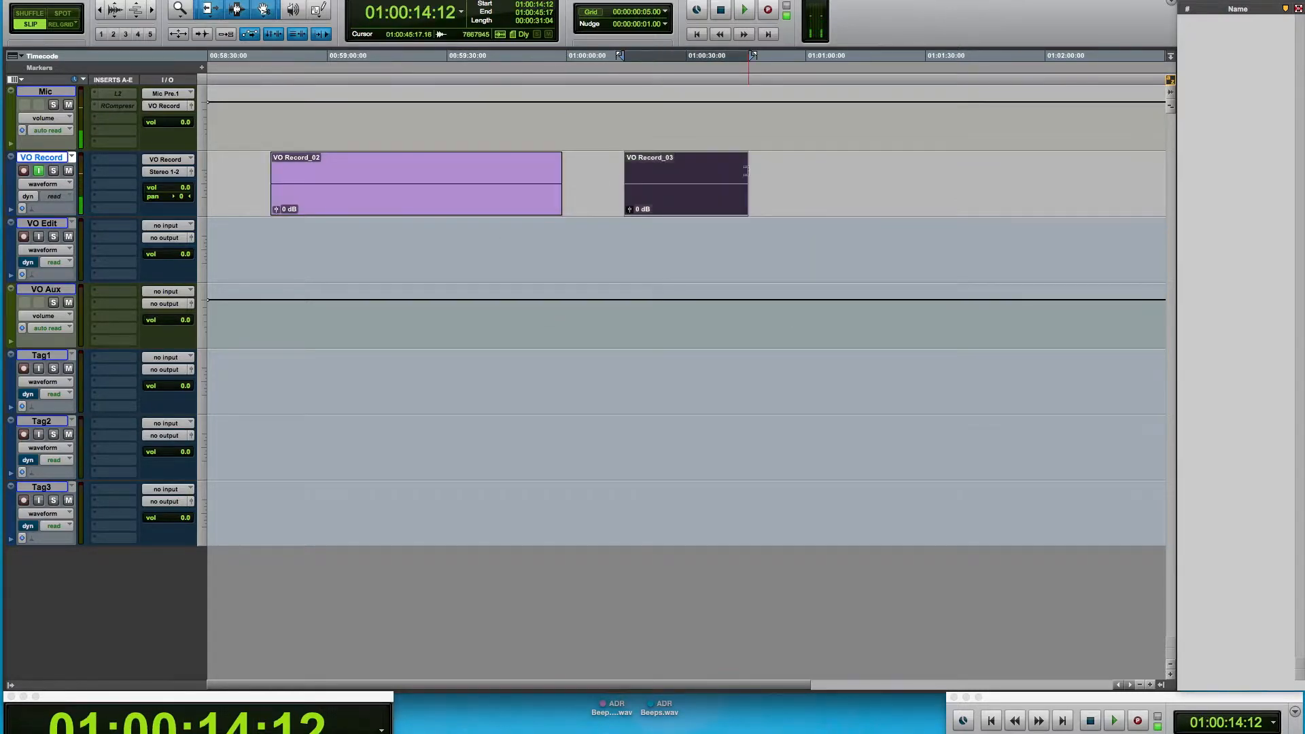
{"action": "left_click", "coordinate": [483, 212], "text": "shift"}
{"action": "left_click_drag", "start_coordinate": [482, 216], "coordinate": [482, 235]}
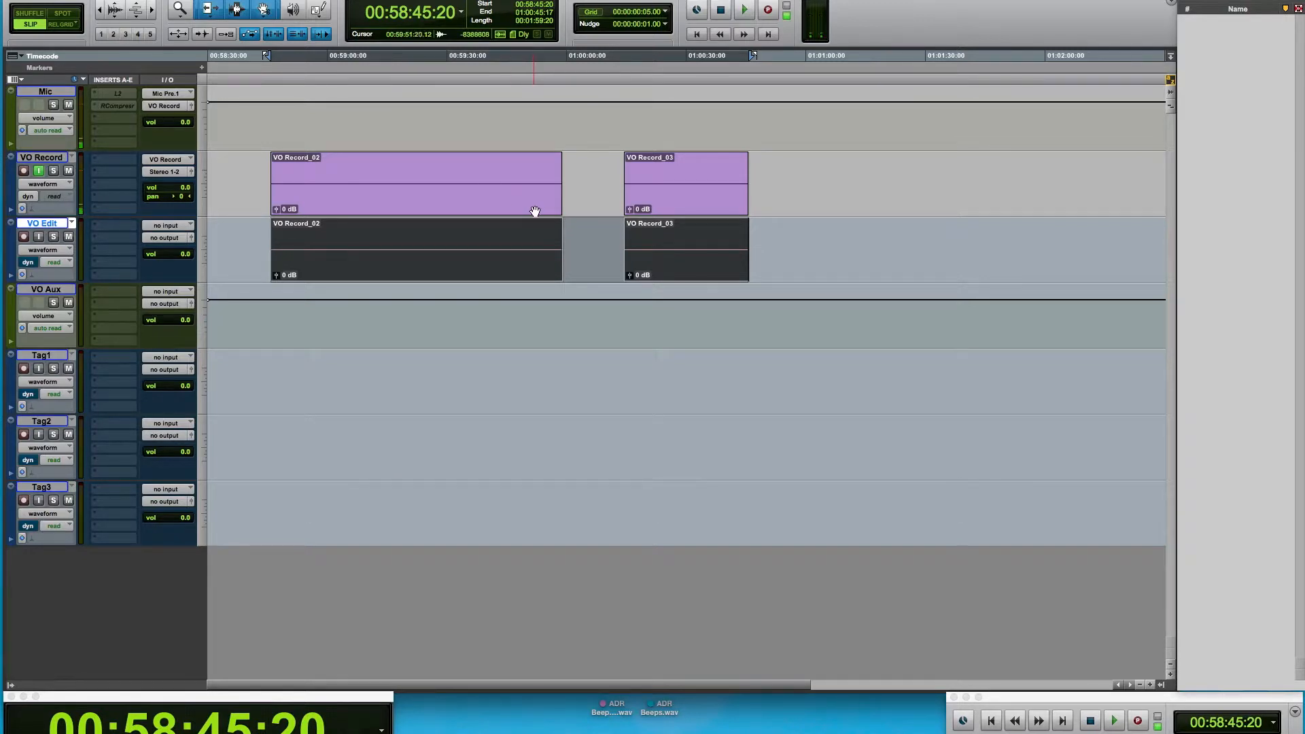
- Undo the clip copy and the creation of both blank test clips
{"action": "key", "text": "super+z"}
{"action": "key", "text": "super+z"}
{"action": "key", "text": "super+z"}
{"action": "key", "text": "super+z"}
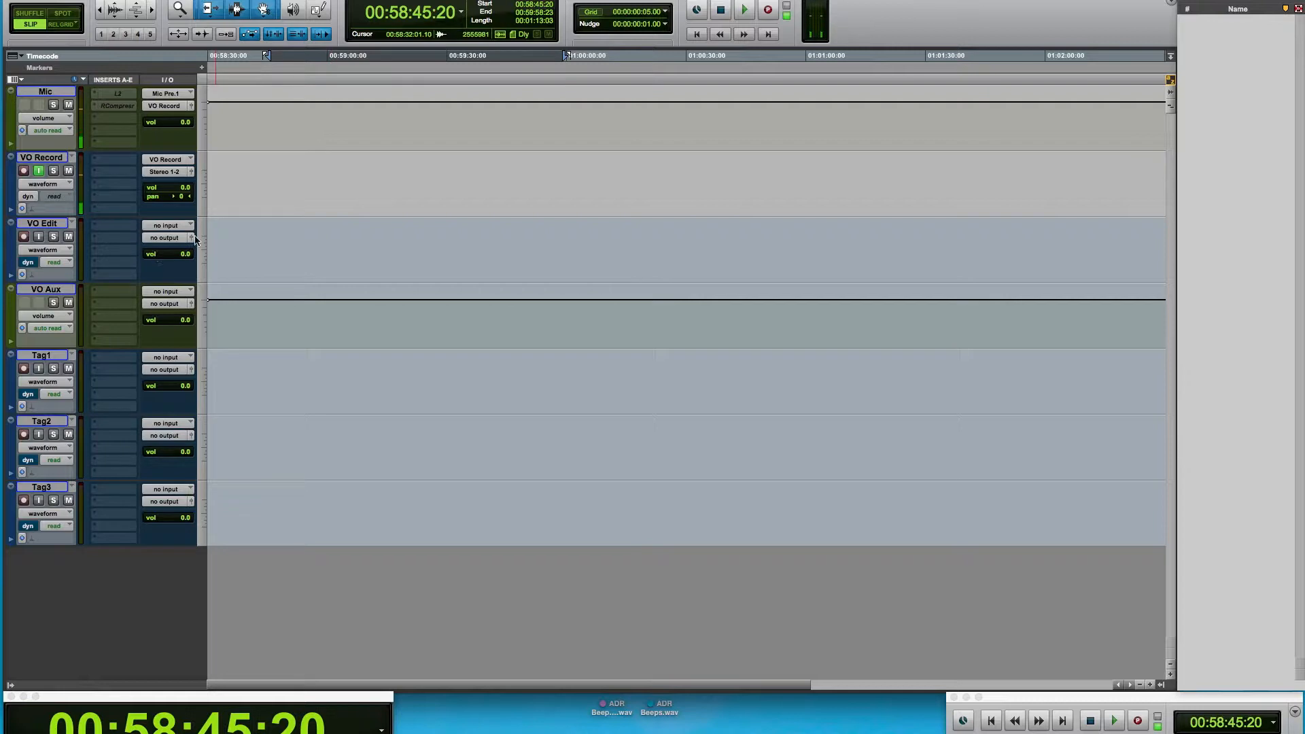
- Move the VO Aux track back above the VO Edit track
{"action": "left_click", "coordinate": [225, 244]}
{"action": "left_click", "coordinate": [173, 242]}
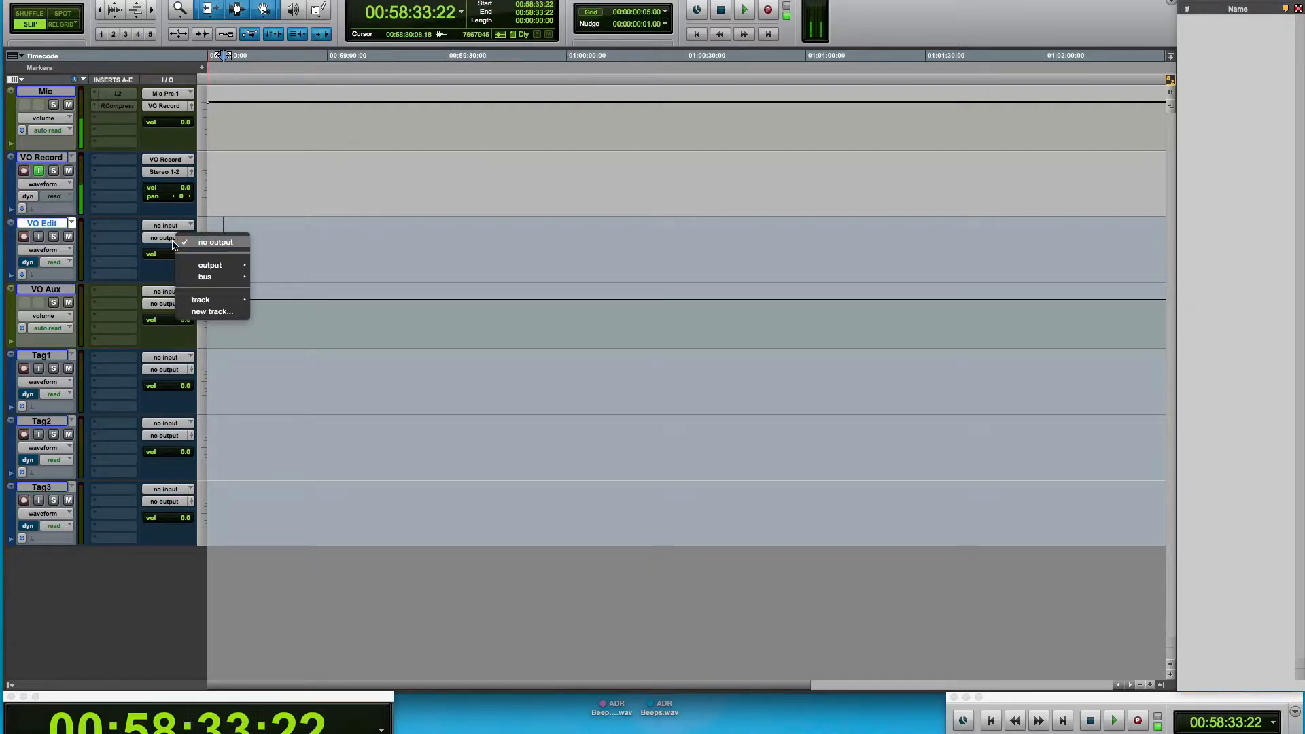
{"action": "left_click", "coordinate": [87, 241]}
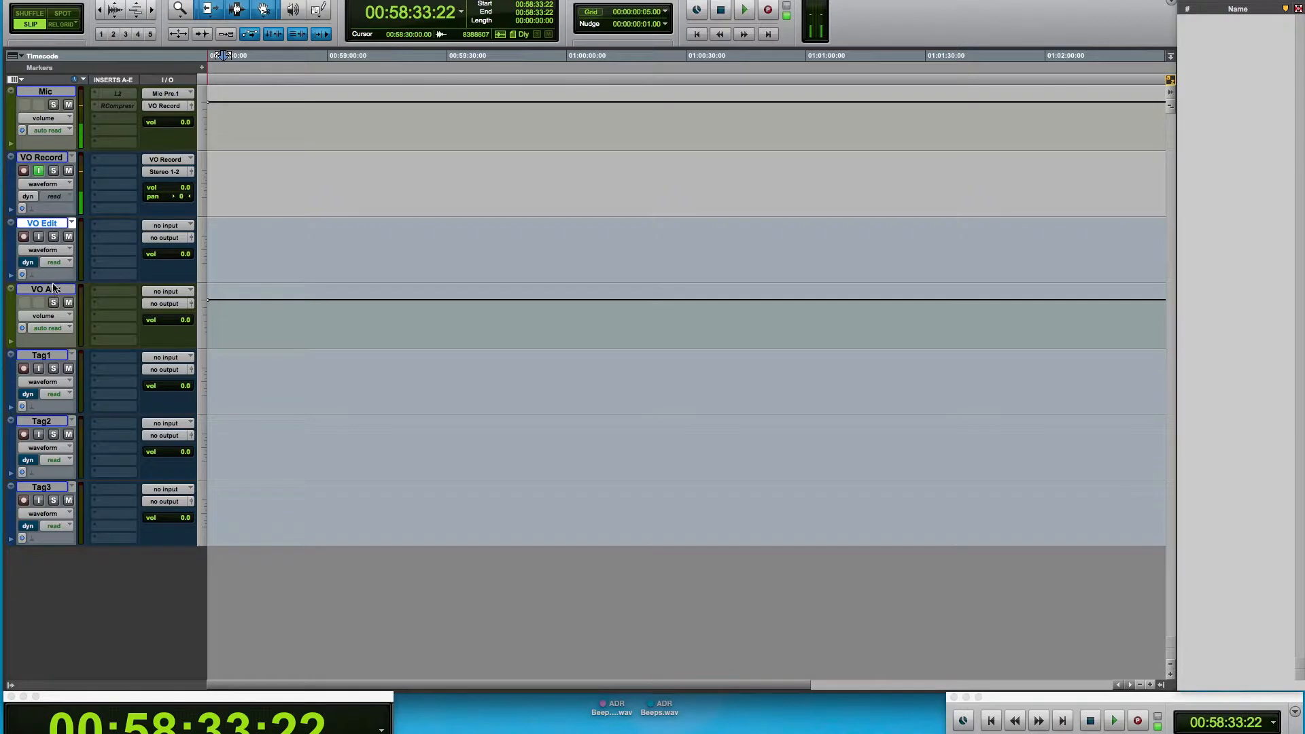
{"action": "left_click_drag", "start_coordinate": [53, 289], "coordinate": [65, 232]}
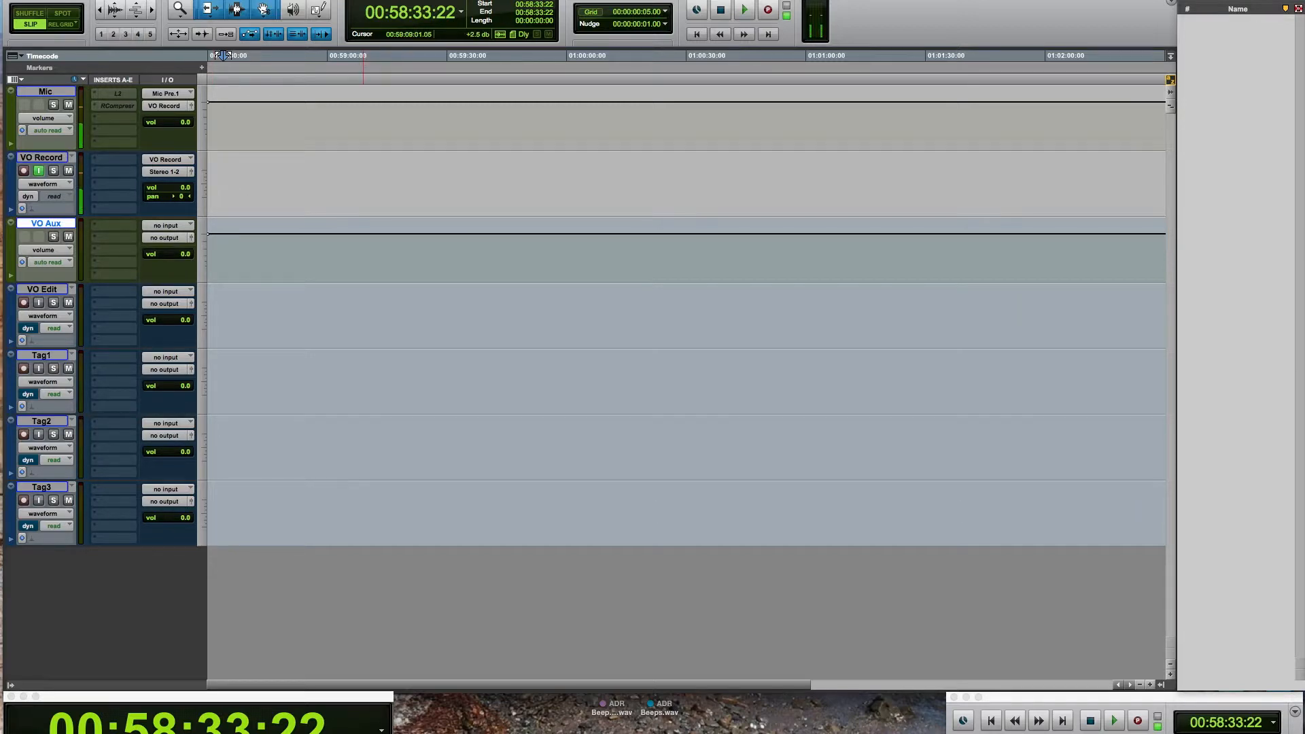
- Create two new mono bus paths named VO Aux and VO Stem in the I/O Setup
{"action": "left_click", "coordinate": [409, 0]}
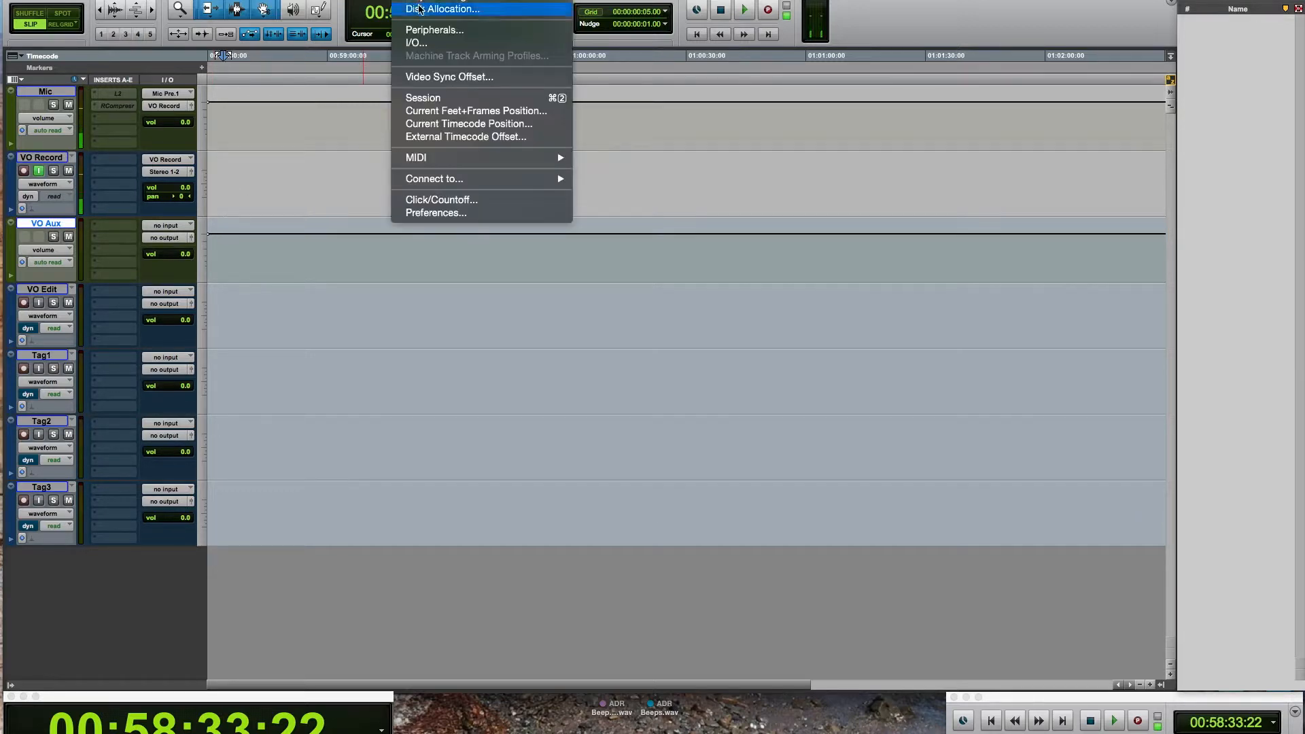
{"action": "left_click", "coordinate": [416, 43]}
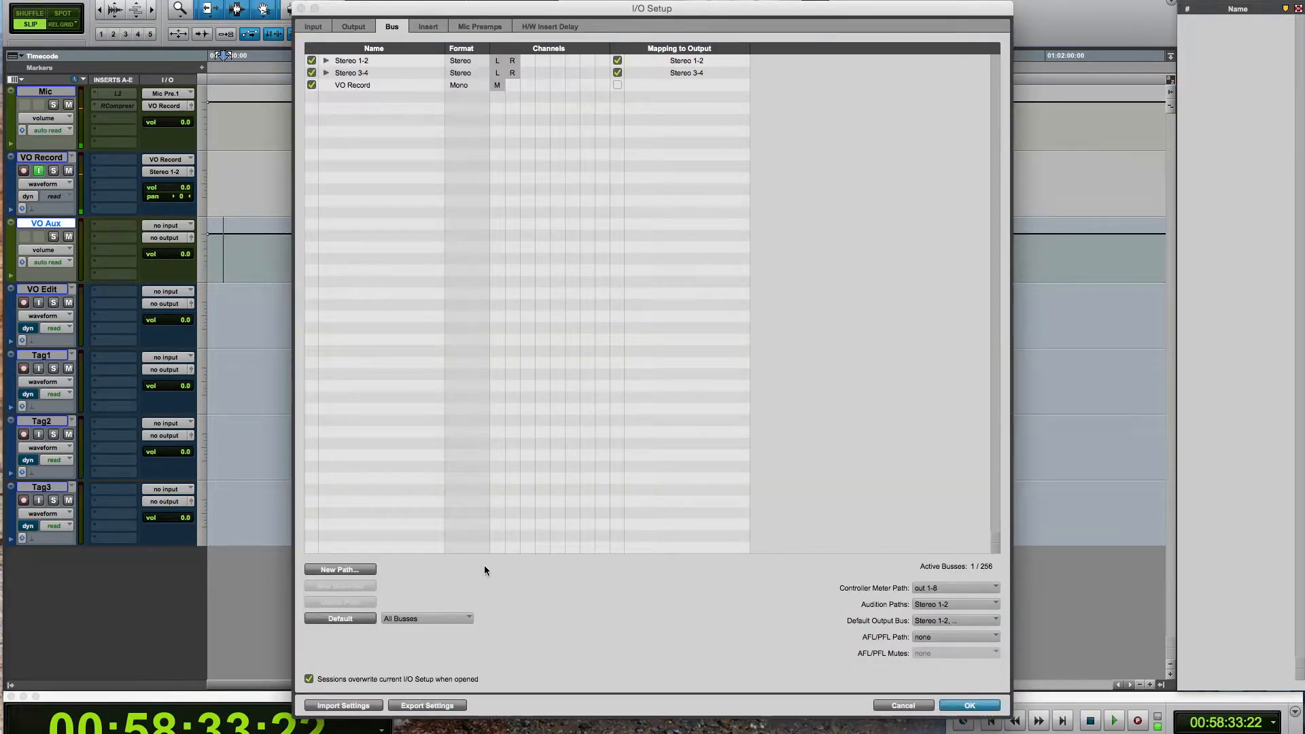
{"action": "left_click", "coordinate": [355, 571]}
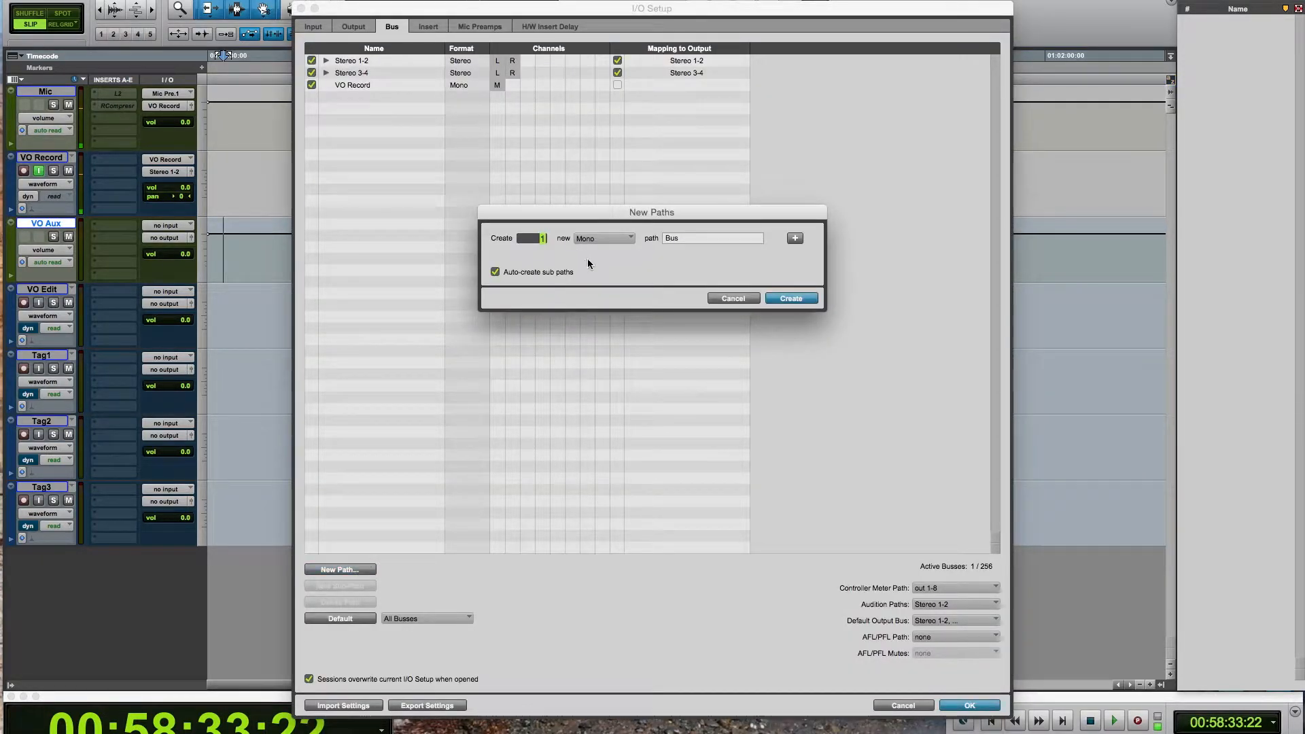
{"action": "double_click", "coordinate": [680, 241]}
{"action": "type", "text": "VO Aux"}
{"action": "left_click", "coordinate": [796, 238]}
{"action": "double_click", "coordinate": [692, 261]}
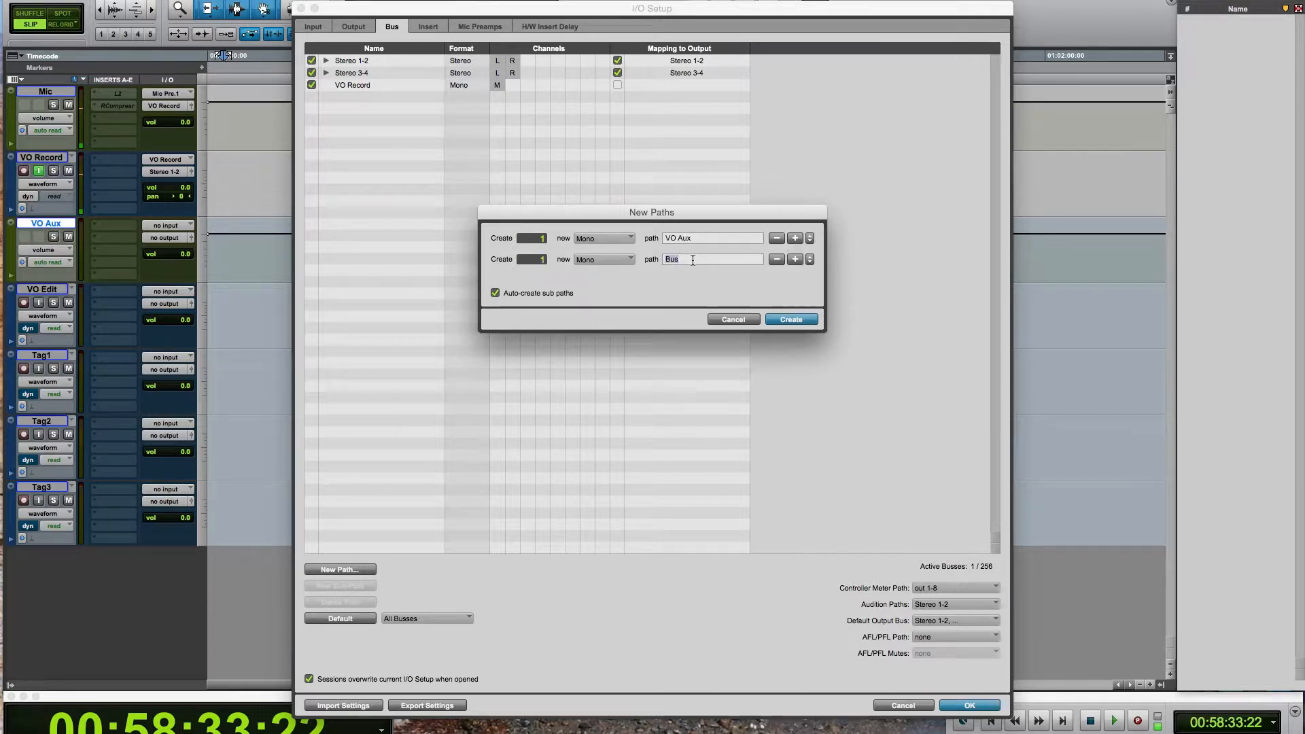
{"action": "type", "text": "VO Stem"}
{"action": "key", "text": "Return"}
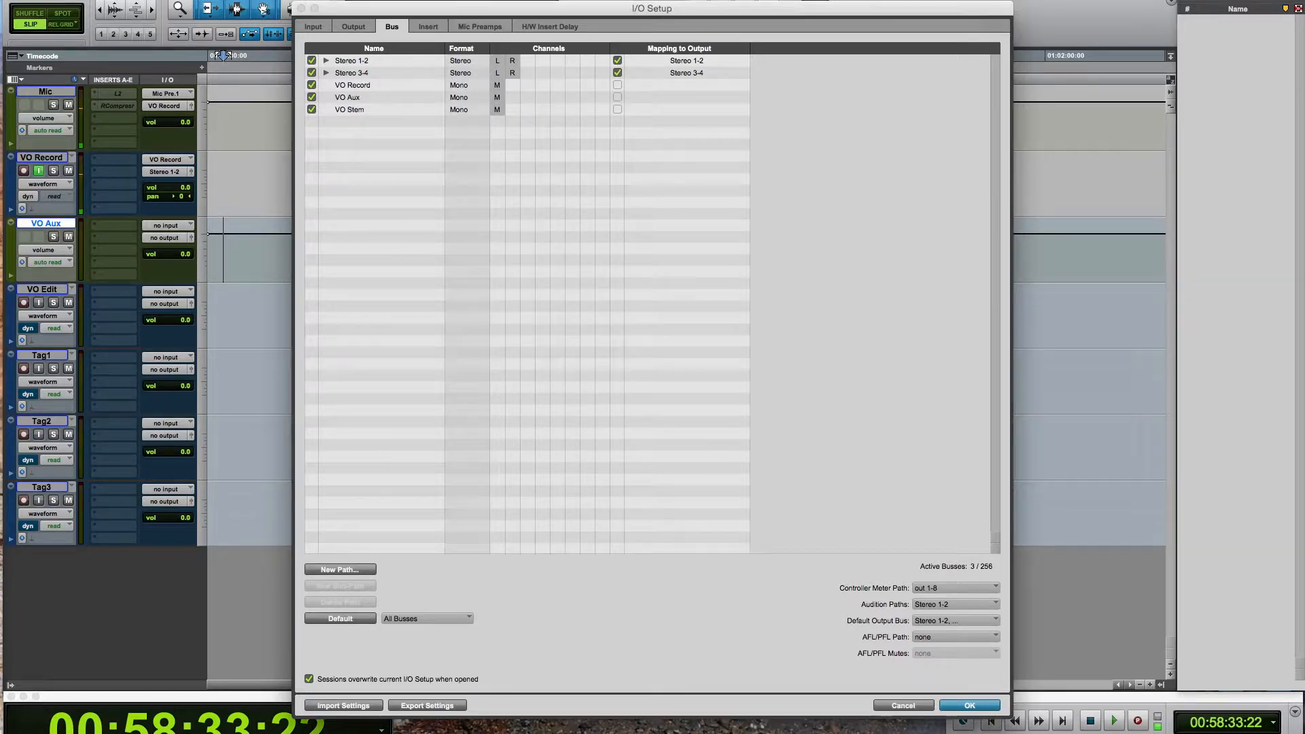
{"action": "key", "text": "Return"}
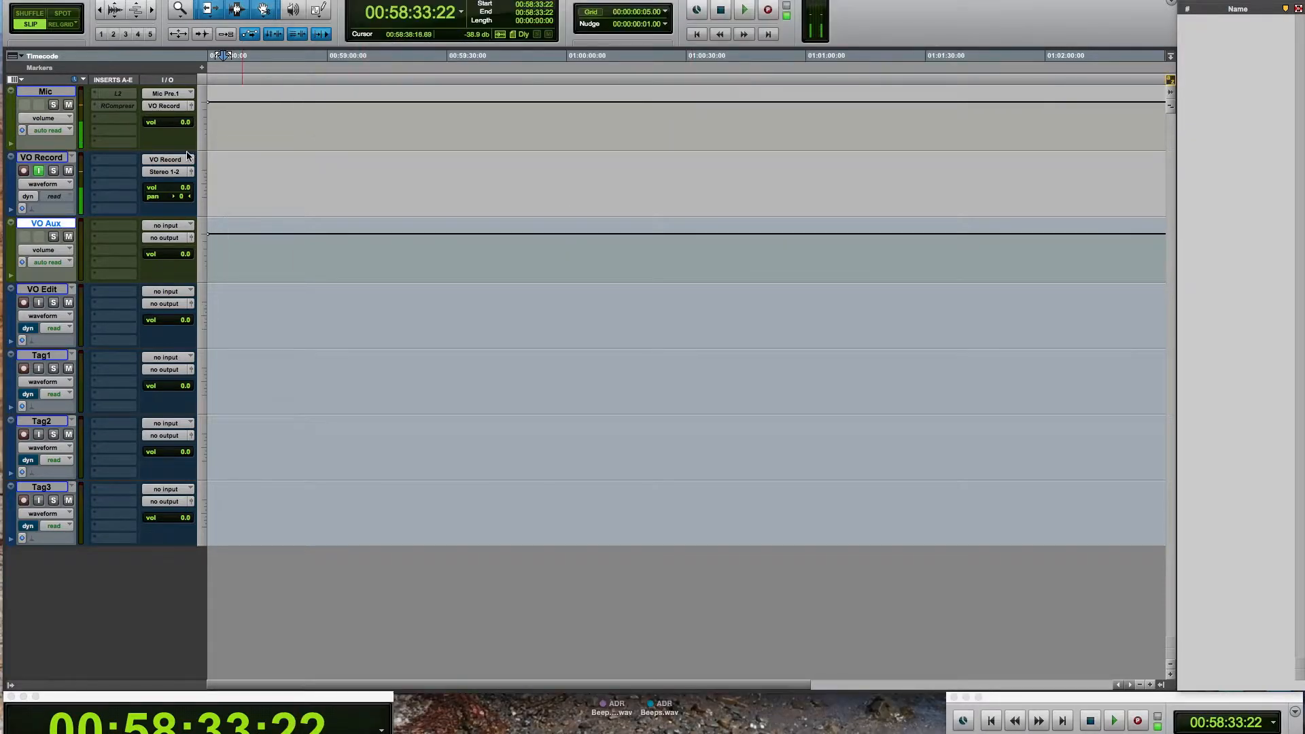
- Set the VO Aux track's input to the VO Aux bus and its output to the VO Stem bus
{"action": "left_click", "coordinate": [170, 229]}
{"action": "mouse_move", "coordinate": [188, 258]}
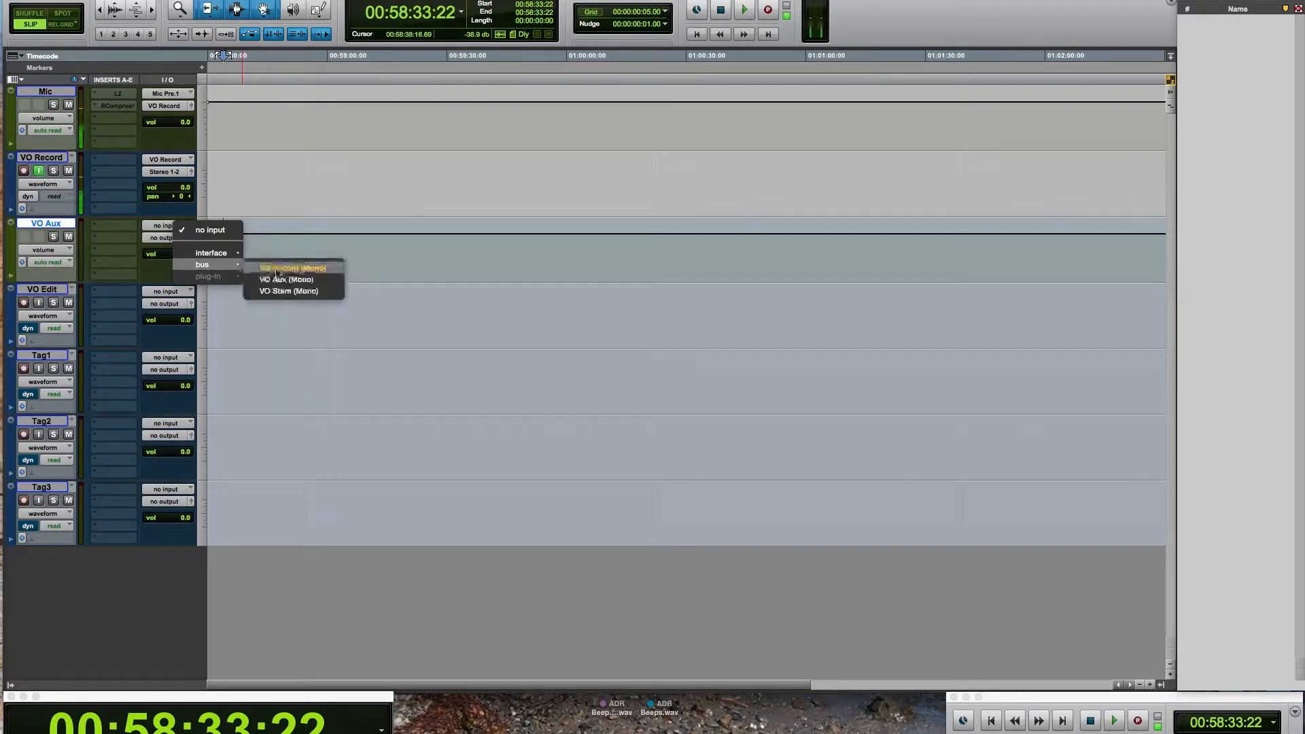
{"action": "left_click", "coordinate": [279, 279]}
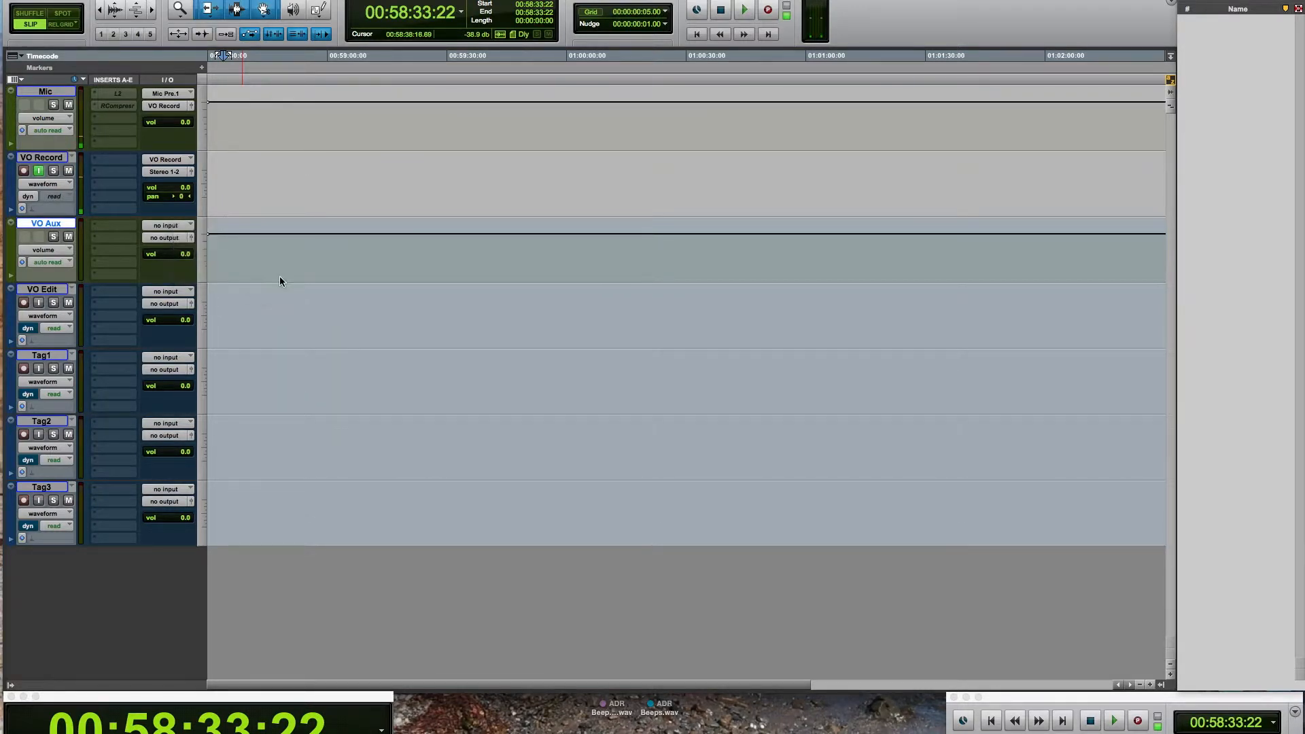
{"action": "left_click", "coordinate": [166, 239]}
{"action": "mouse_move", "coordinate": [183, 278]}
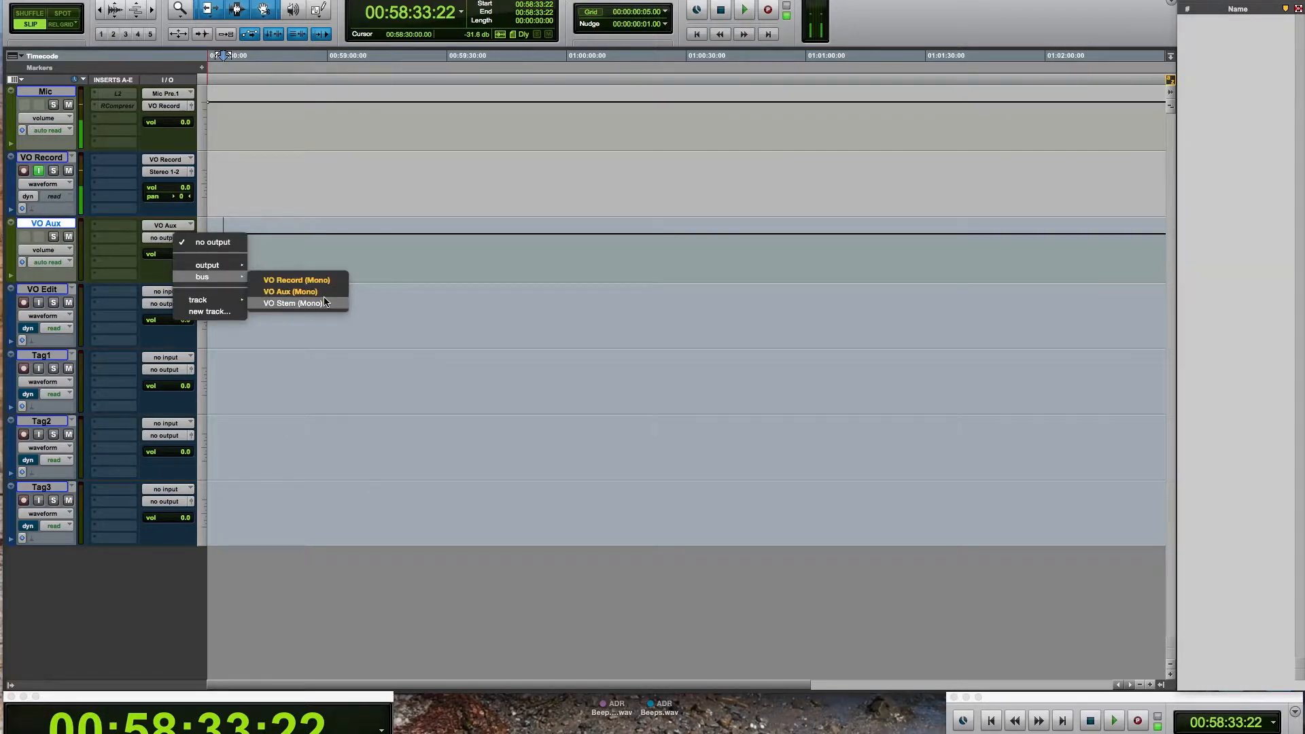
{"action": "left_click", "coordinate": [292, 303]}
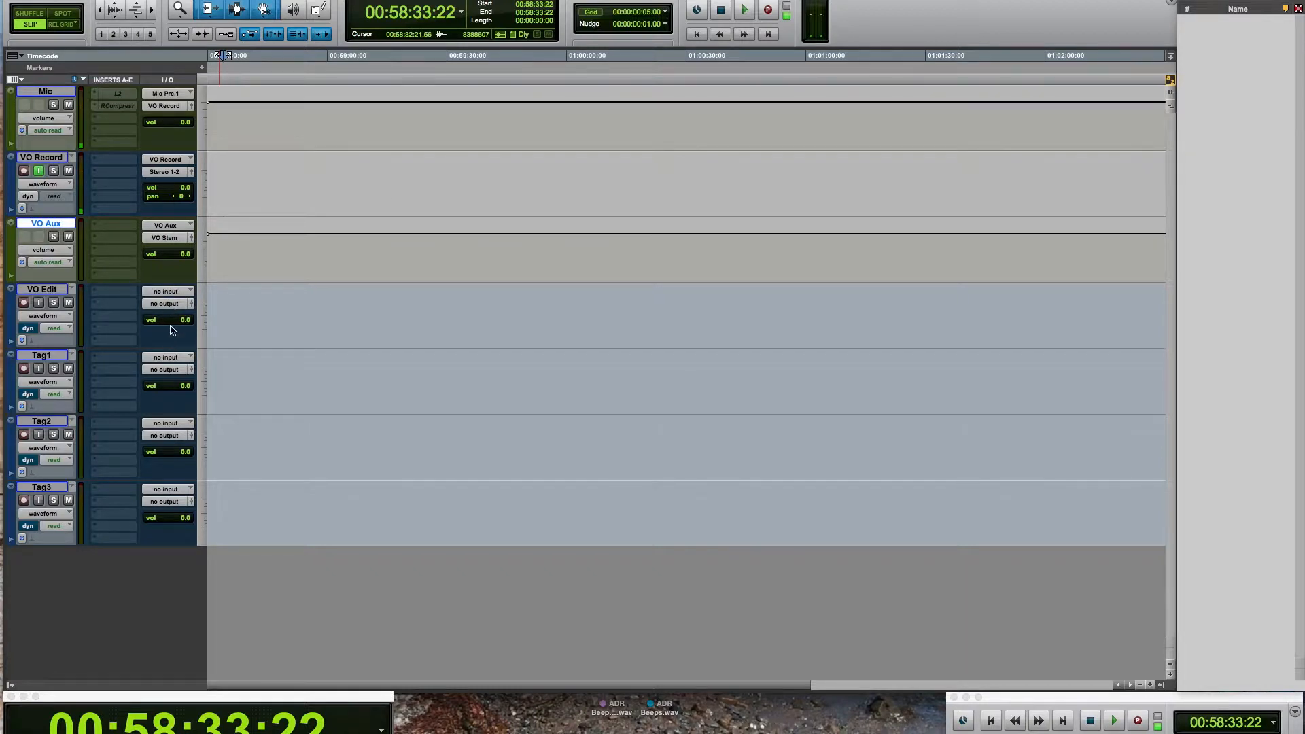
- Route the VO Edit track's output to the VO Aux bus
{"action": "left_click", "coordinate": [243, 309]}
{"action": "left_click", "coordinate": [178, 311]}
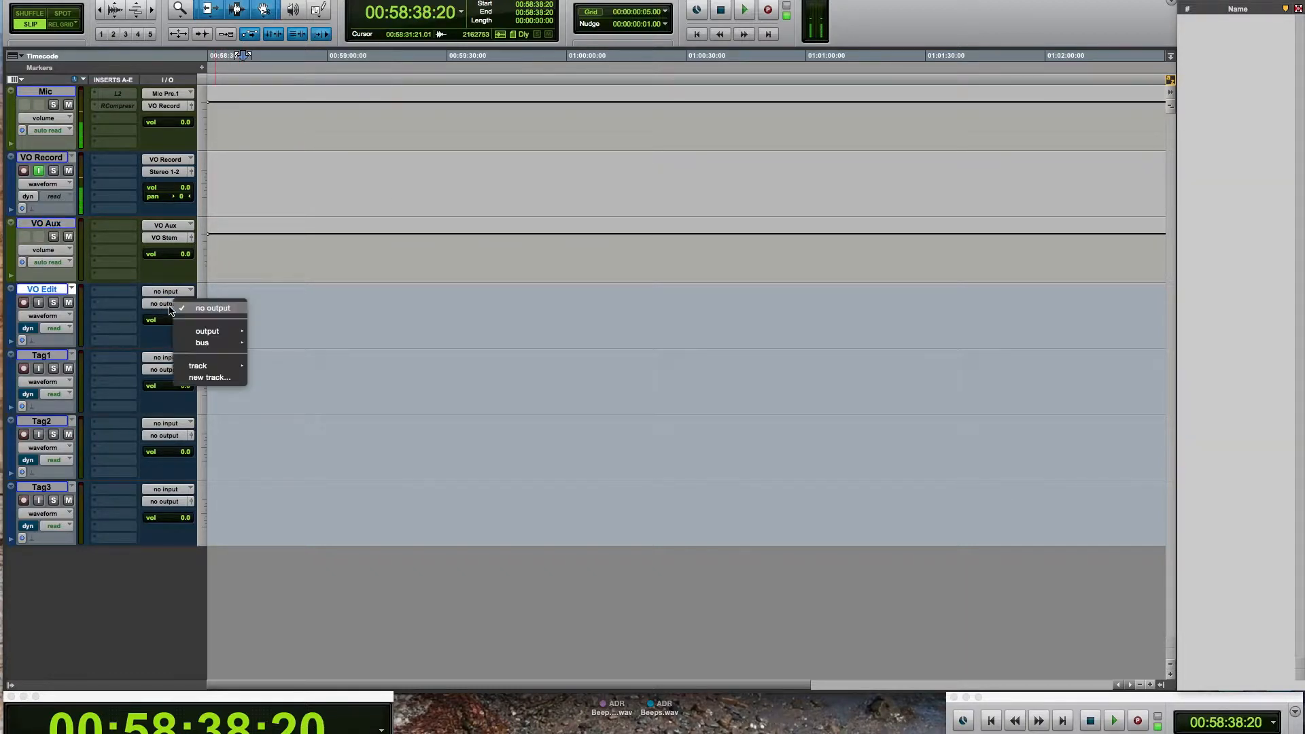
{"action": "mouse_move", "coordinate": [203, 343]}
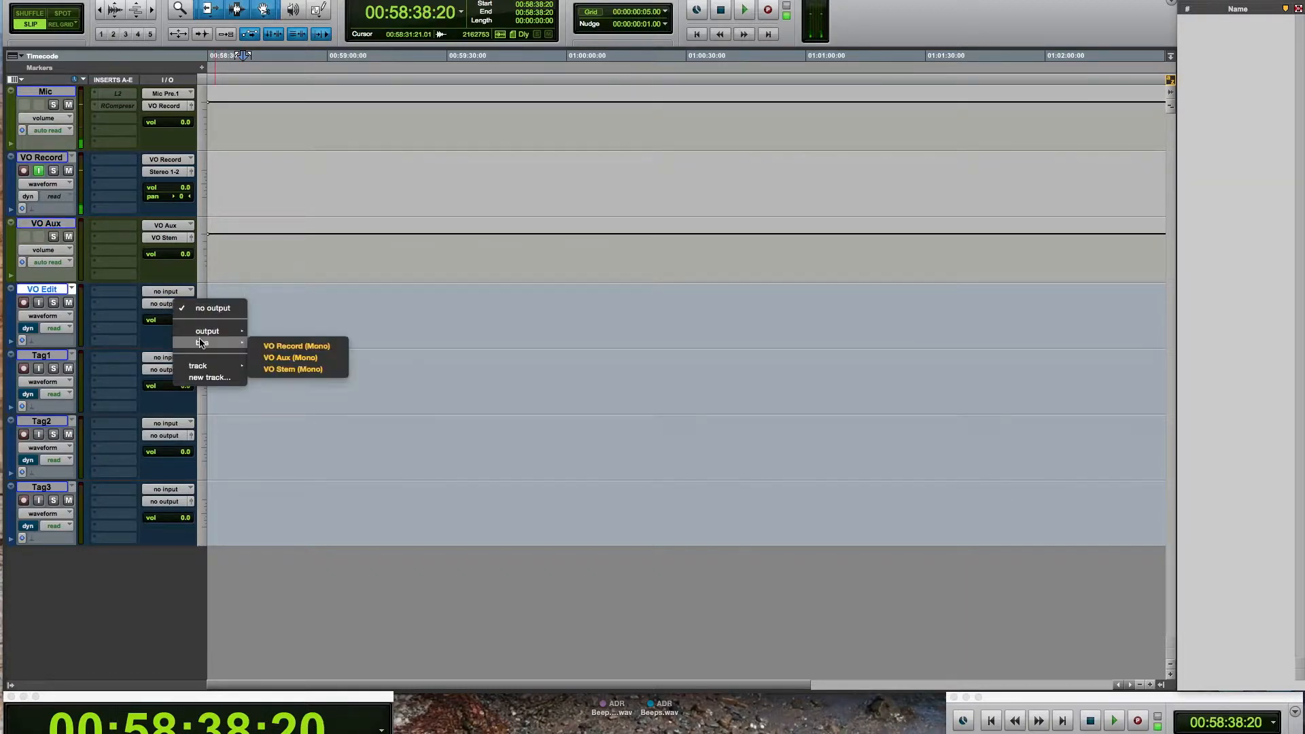
{"action": "left_click", "coordinate": [287, 358]}
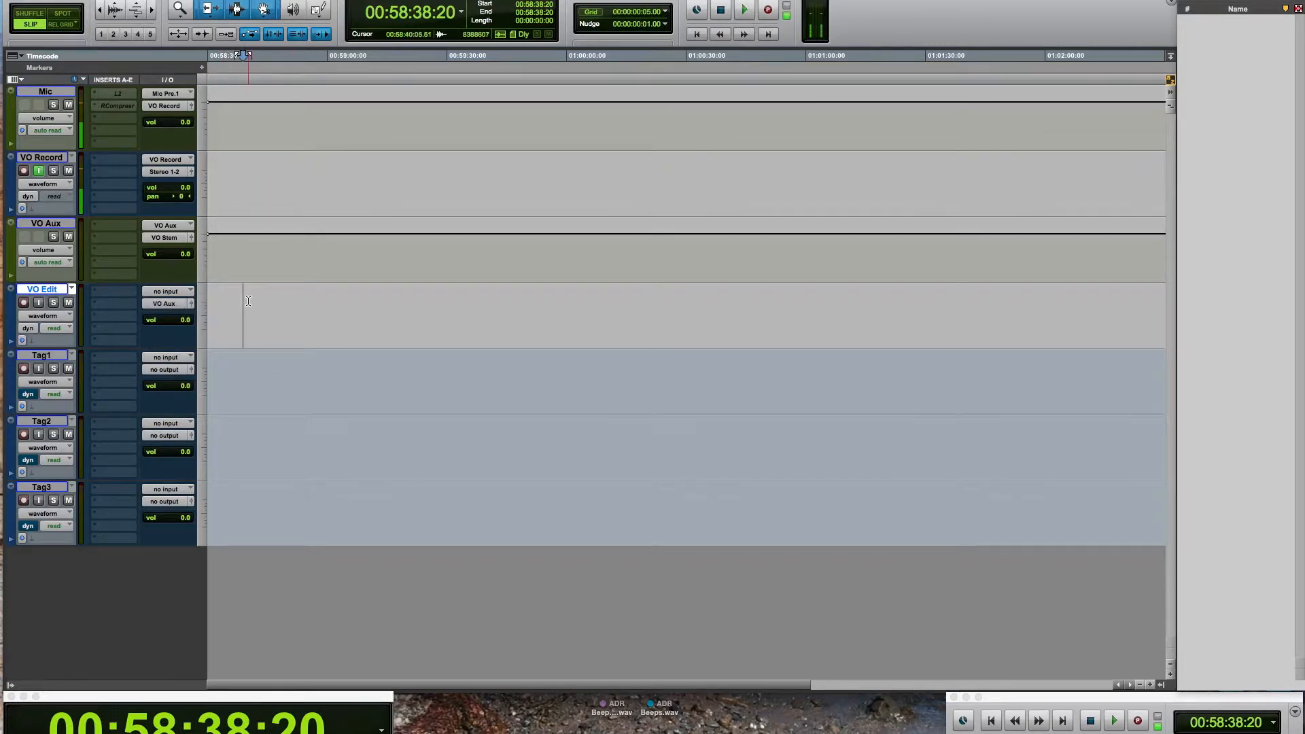
{"action": "left_click_drag", "start_coordinate": [239, 308], "coordinate": [438, 319]}
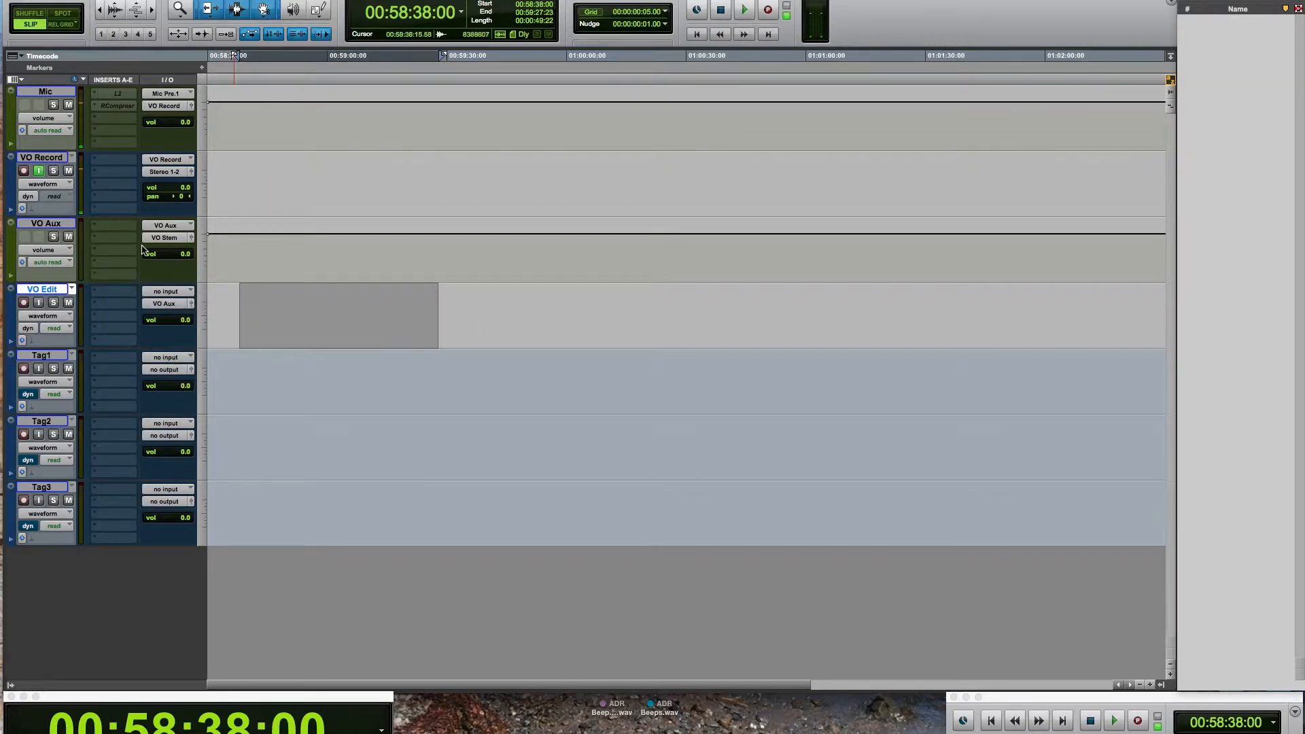
{"action": "left_click", "coordinate": [46, 223]}
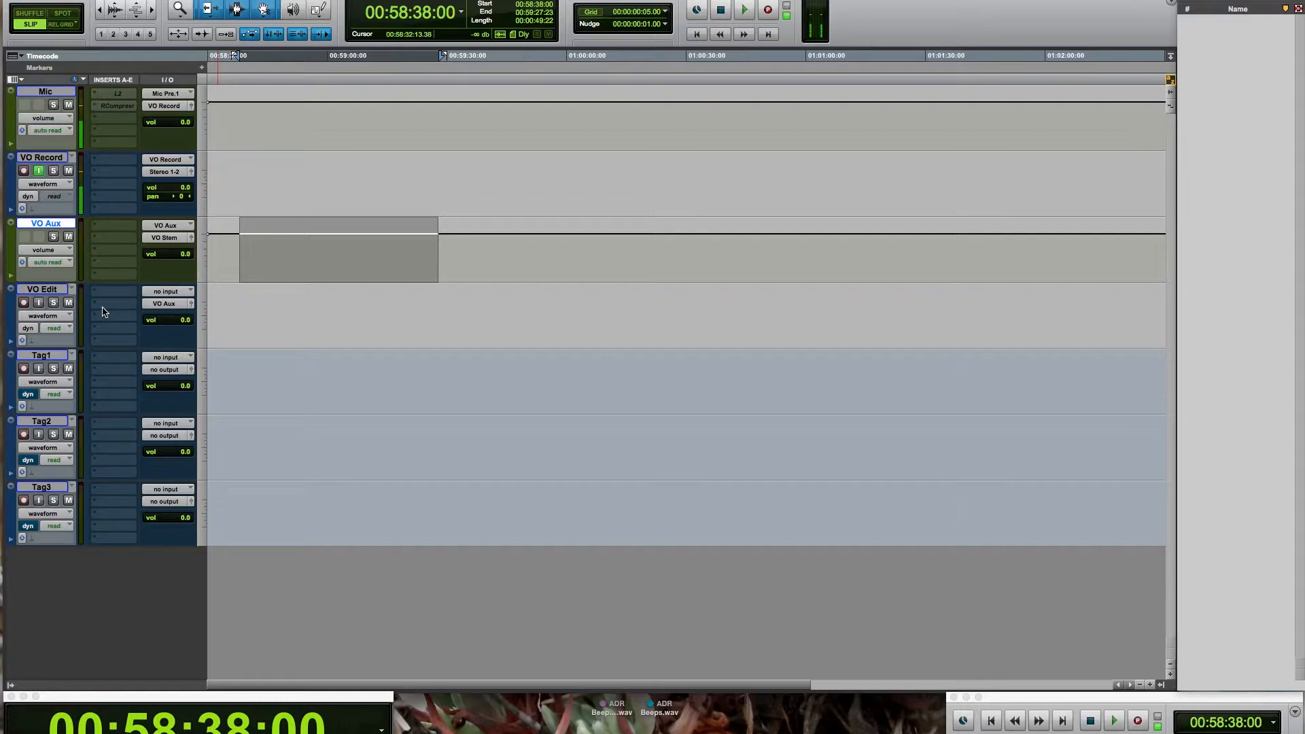
{"action": "left_click_drag", "start_coordinate": [260, 314], "coordinate": [434, 315]}
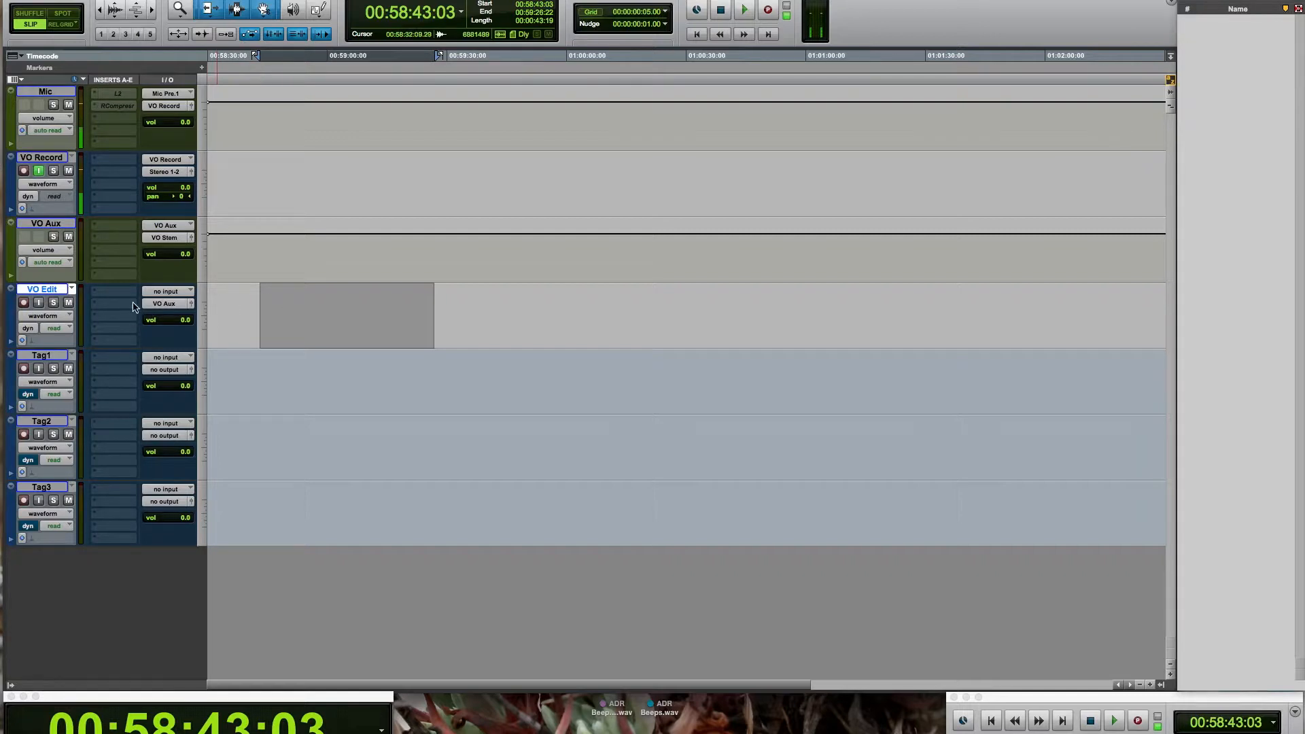
{"action": "left_click", "coordinate": [98, 309]}
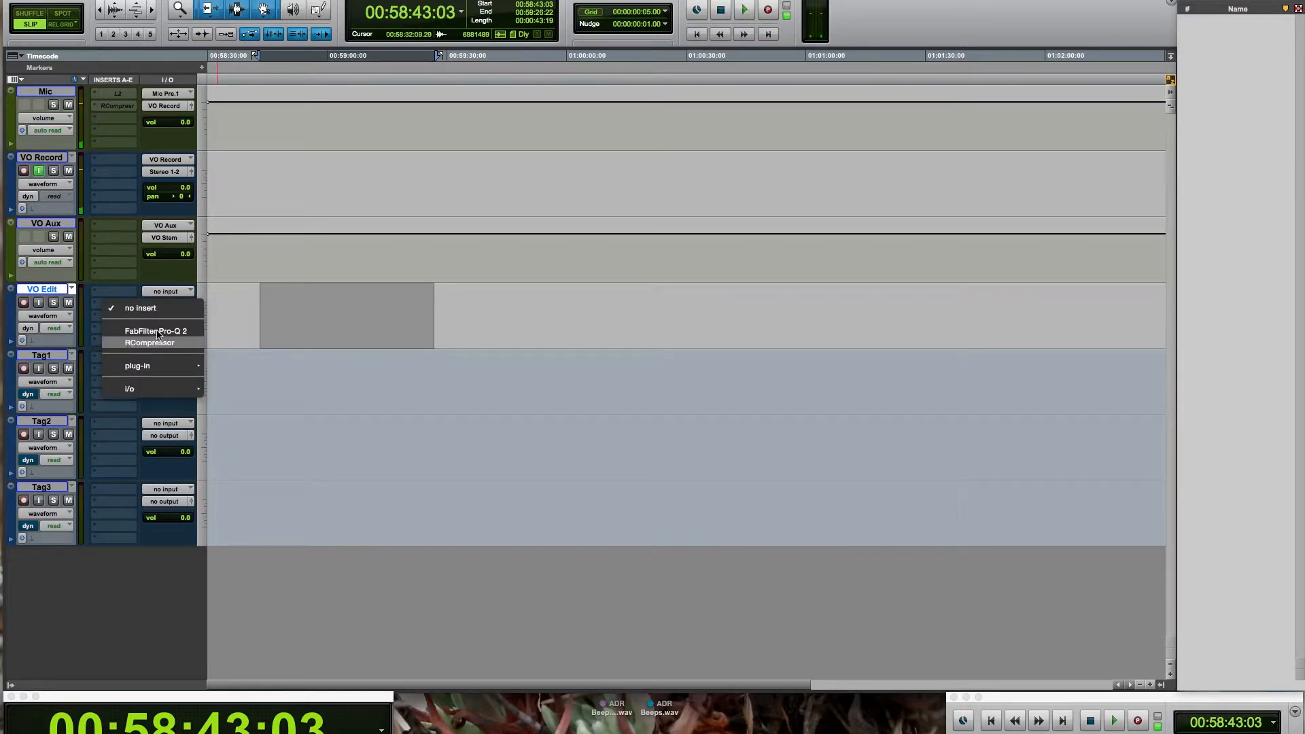
{"action": "left_click", "coordinate": [360, 279]}
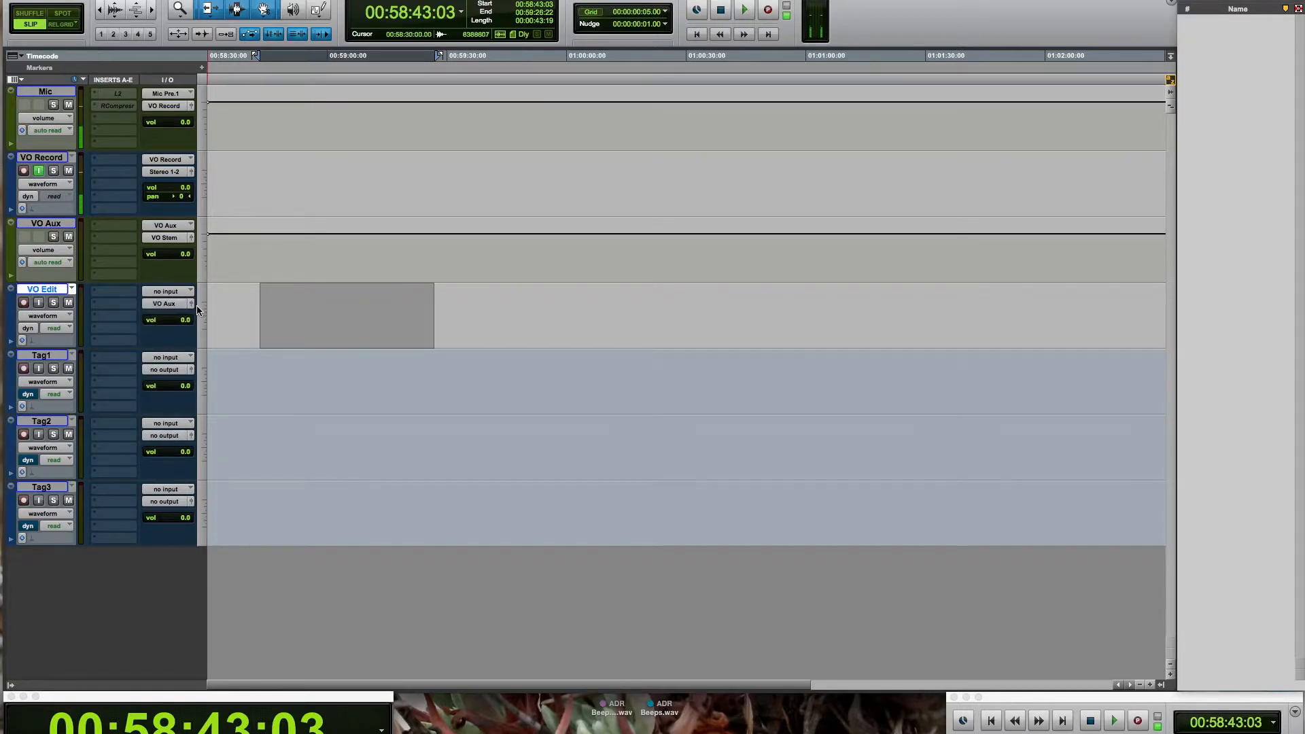
- Insert the RCompressor plug-in in the VO Aux track's second insert slot and close its window
{"action": "left_click", "coordinate": [101, 241]}
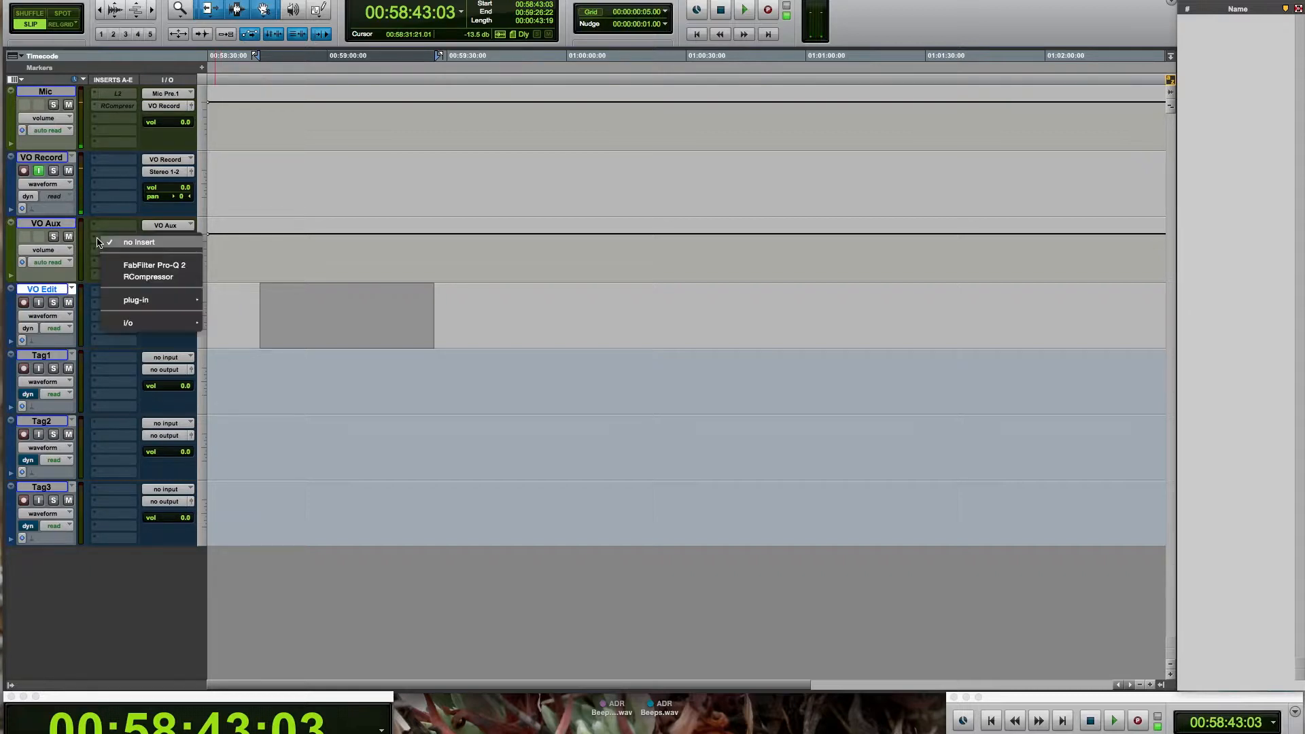
{"action": "left_click", "coordinate": [120, 277]}
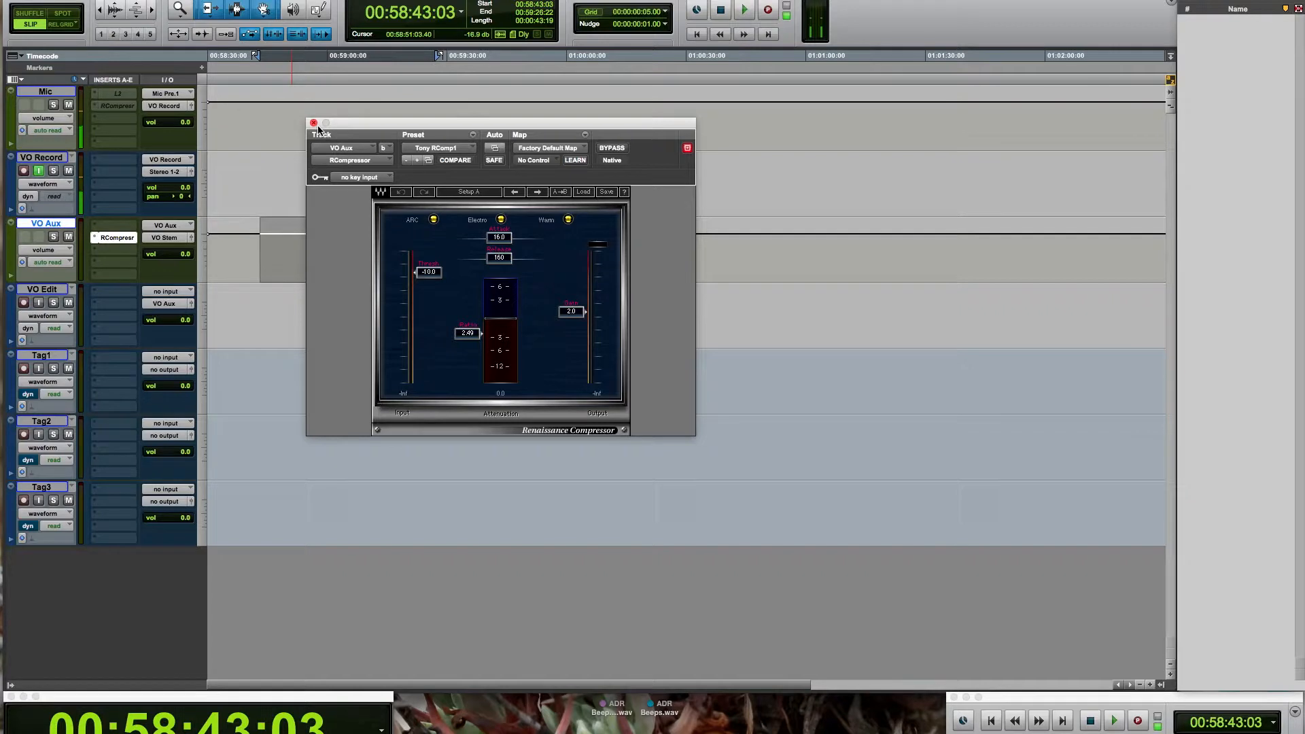
{"action": "left_click", "coordinate": [314, 123]}
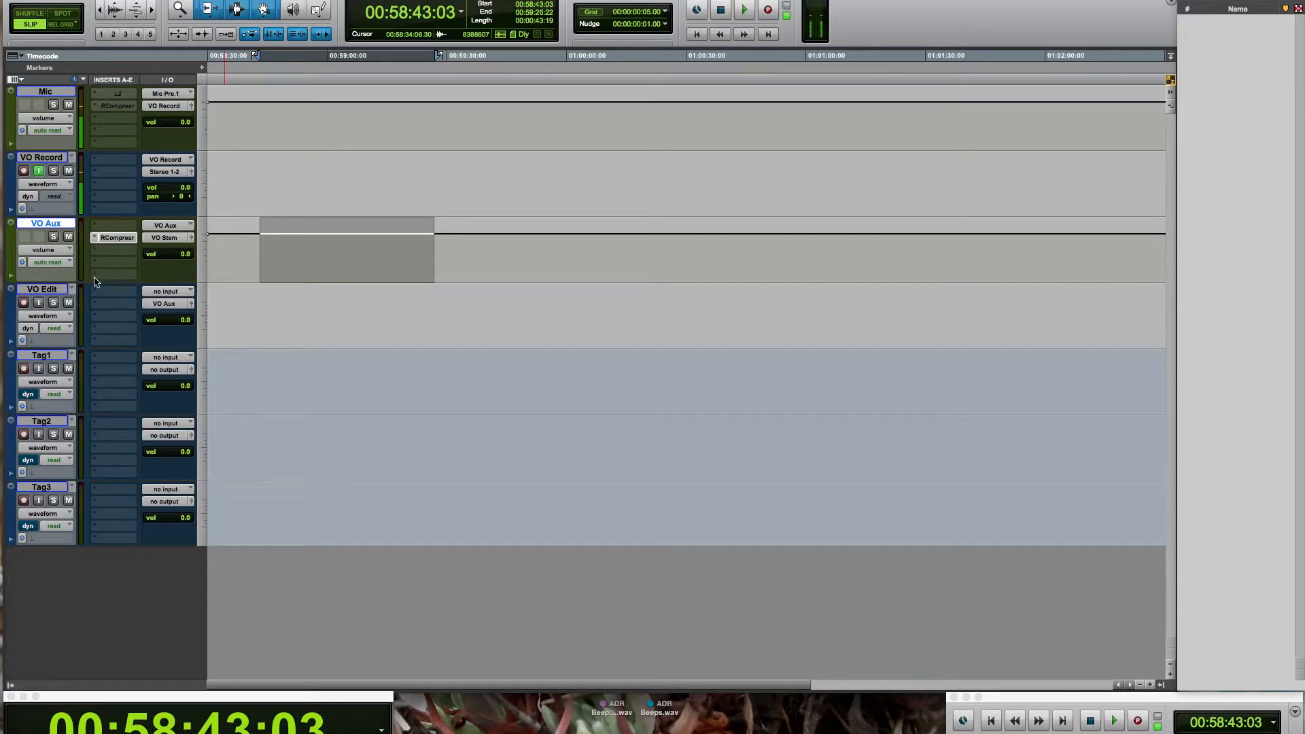
{"action": "left_click_drag", "start_coordinate": [274, 314], "coordinate": [479, 315]}
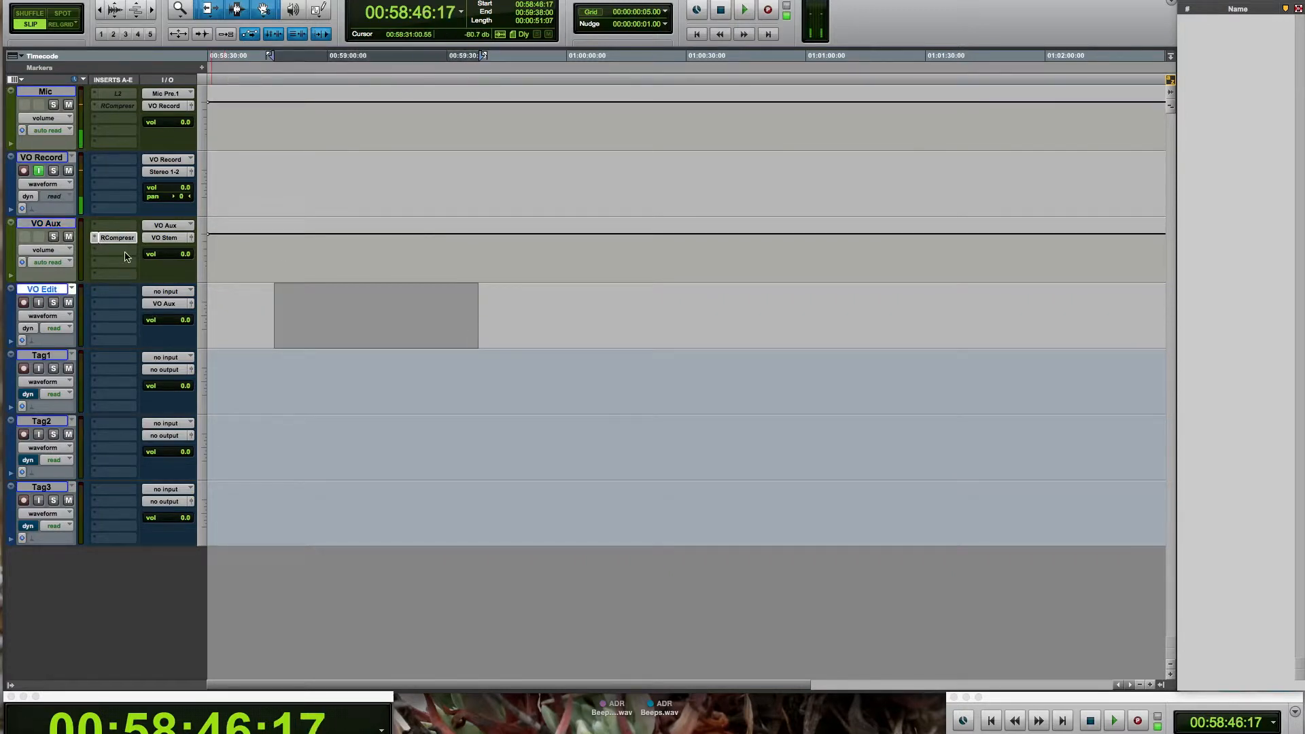
- Remove the RCompressor plug-in from the VO Aux track's second insert slot
{"action": "left_click", "coordinate": [235, 321]}
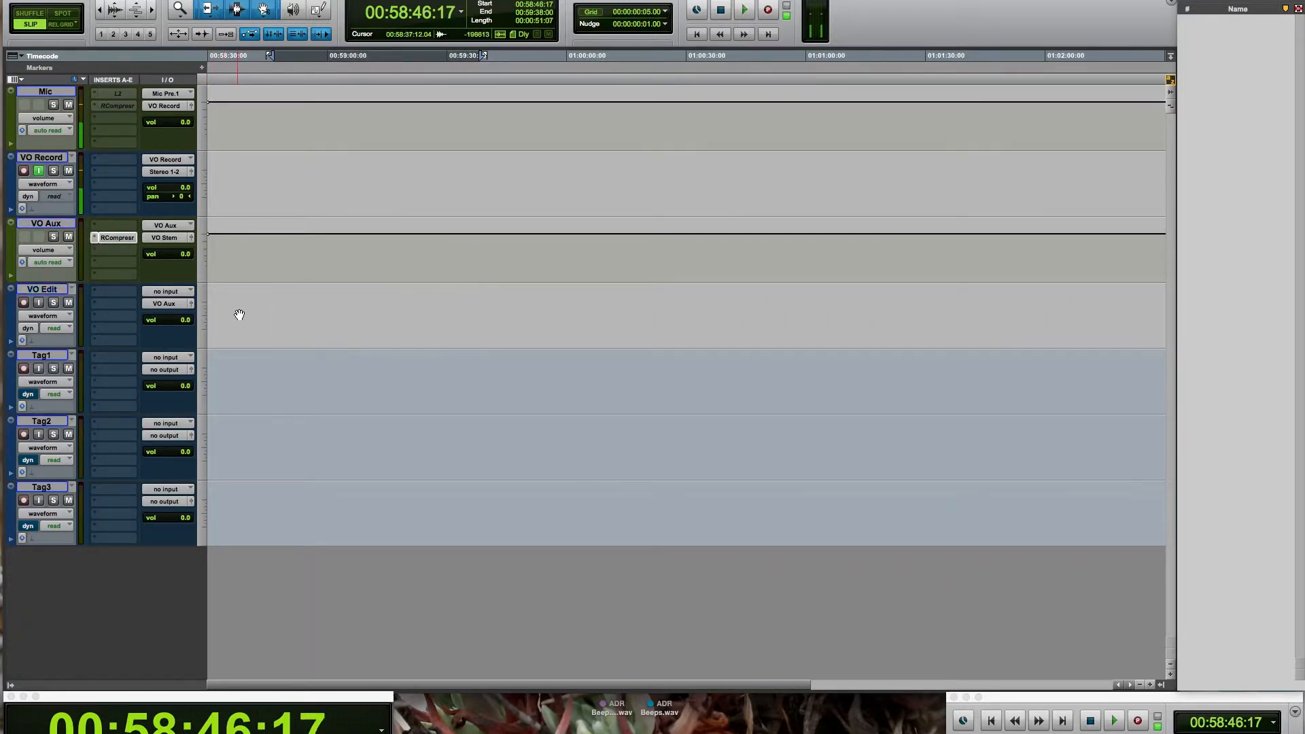
{"action": "left_click", "coordinate": [235, 246]}
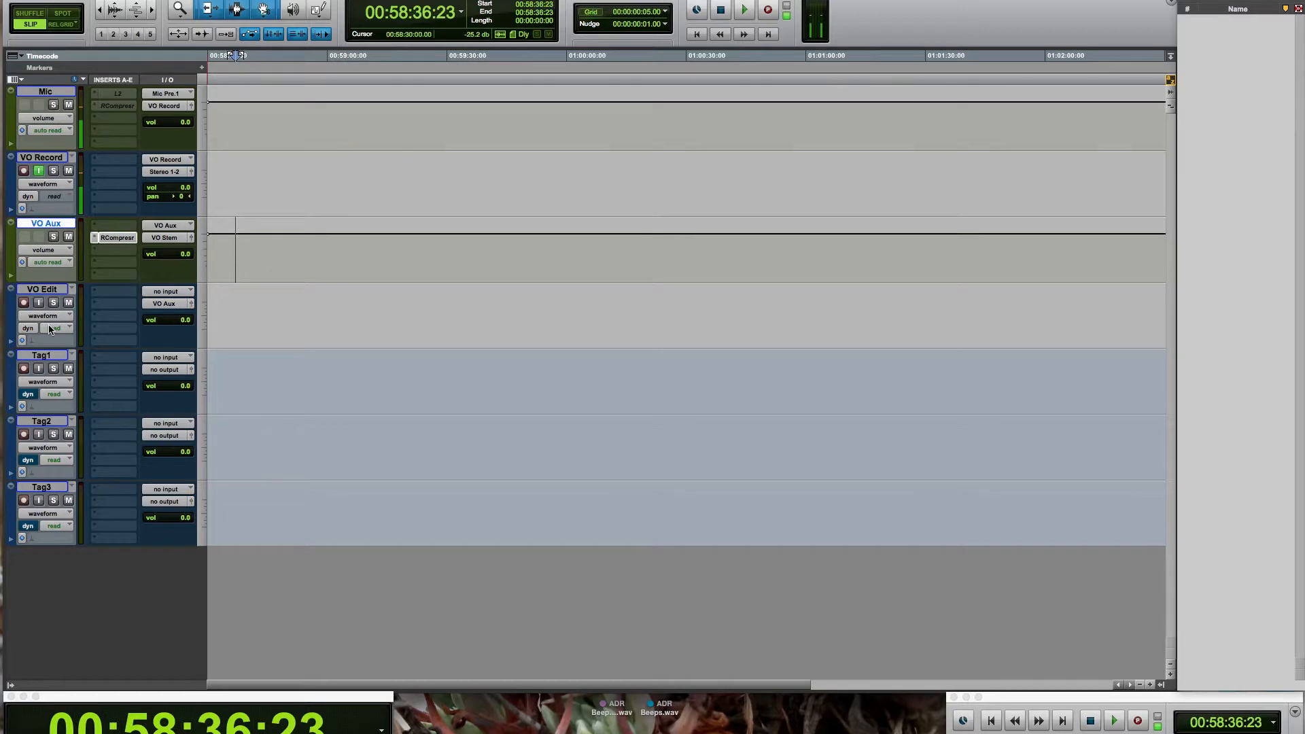
{"action": "left_click", "coordinate": [94, 240]}
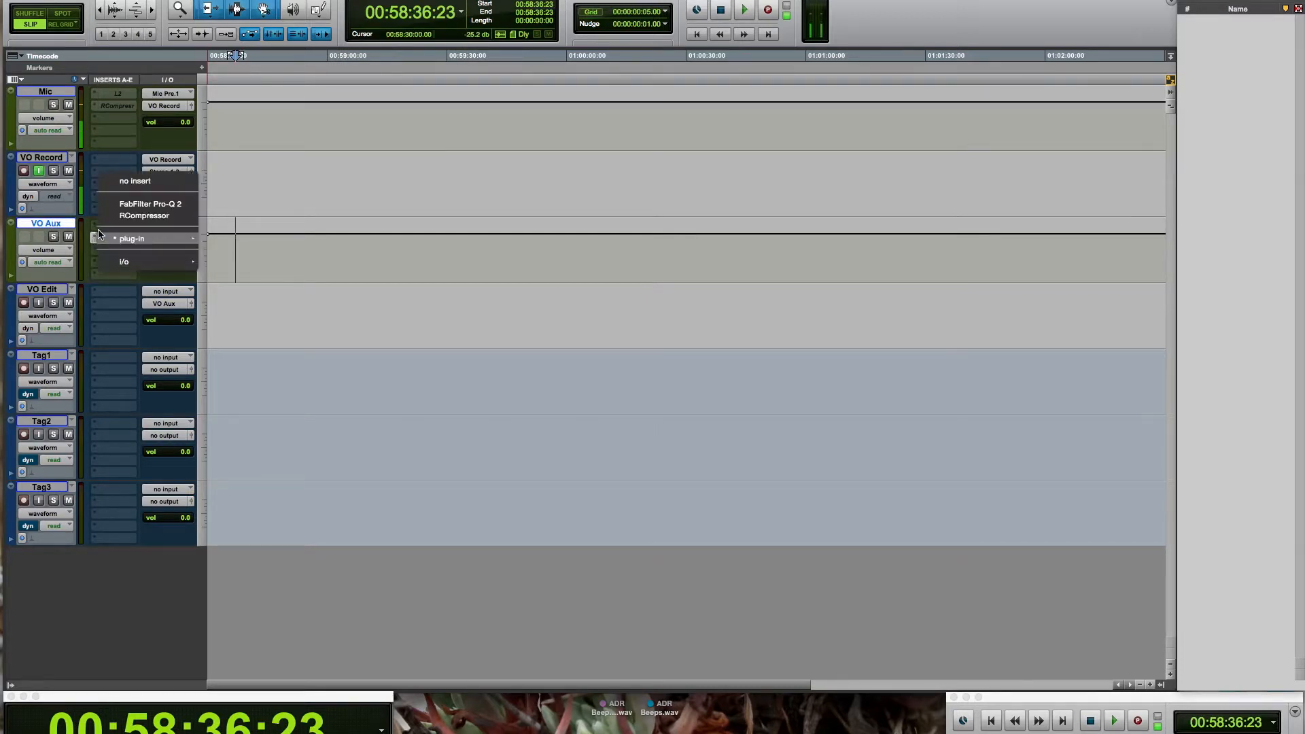
{"action": "left_click", "coordinate": [120, 178]}
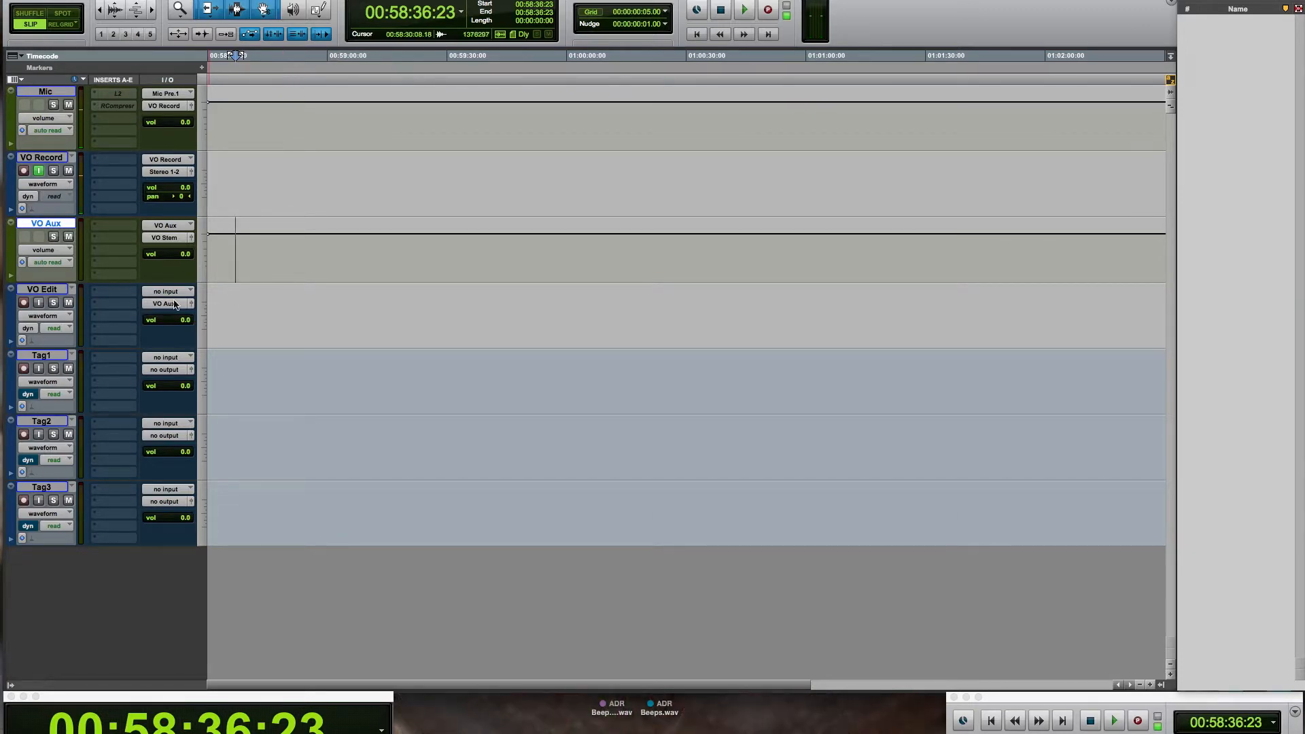
{"action": "left_click", "coordinate": [258, 302]}
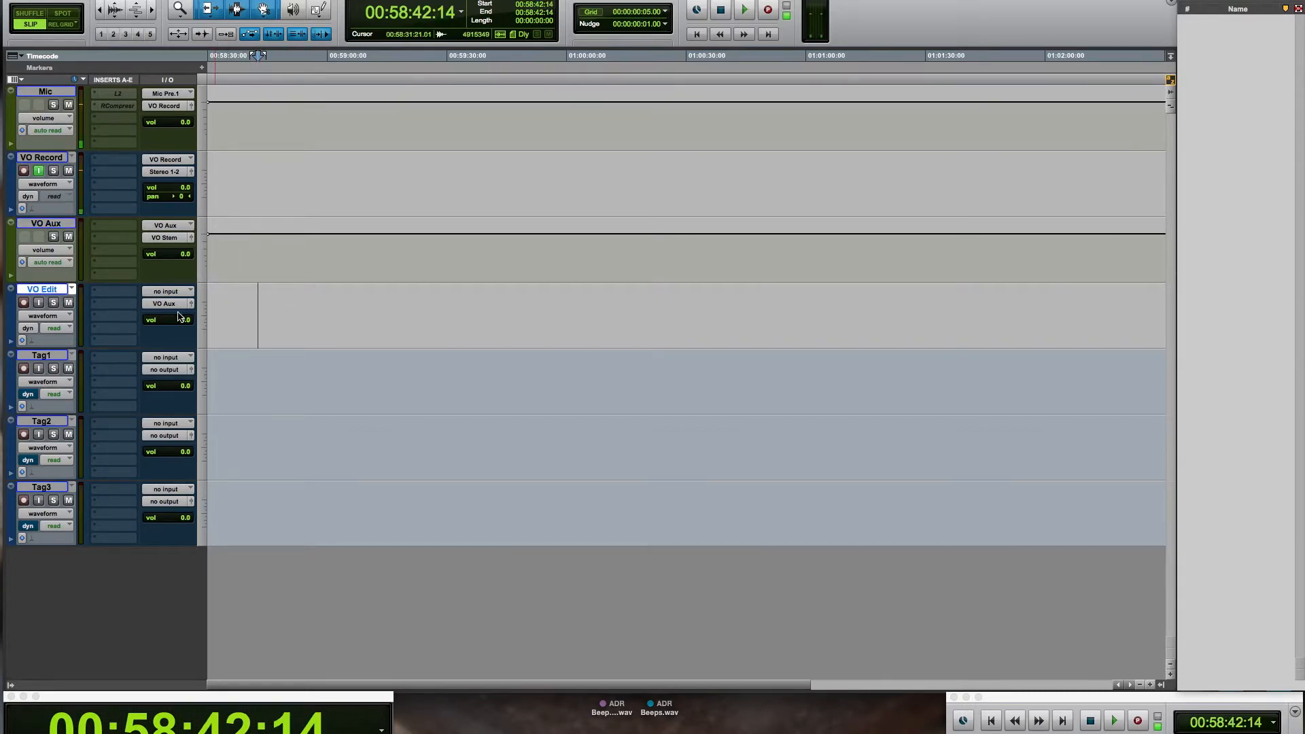
{"action": "left_click", "coordinate": [243, 251]}
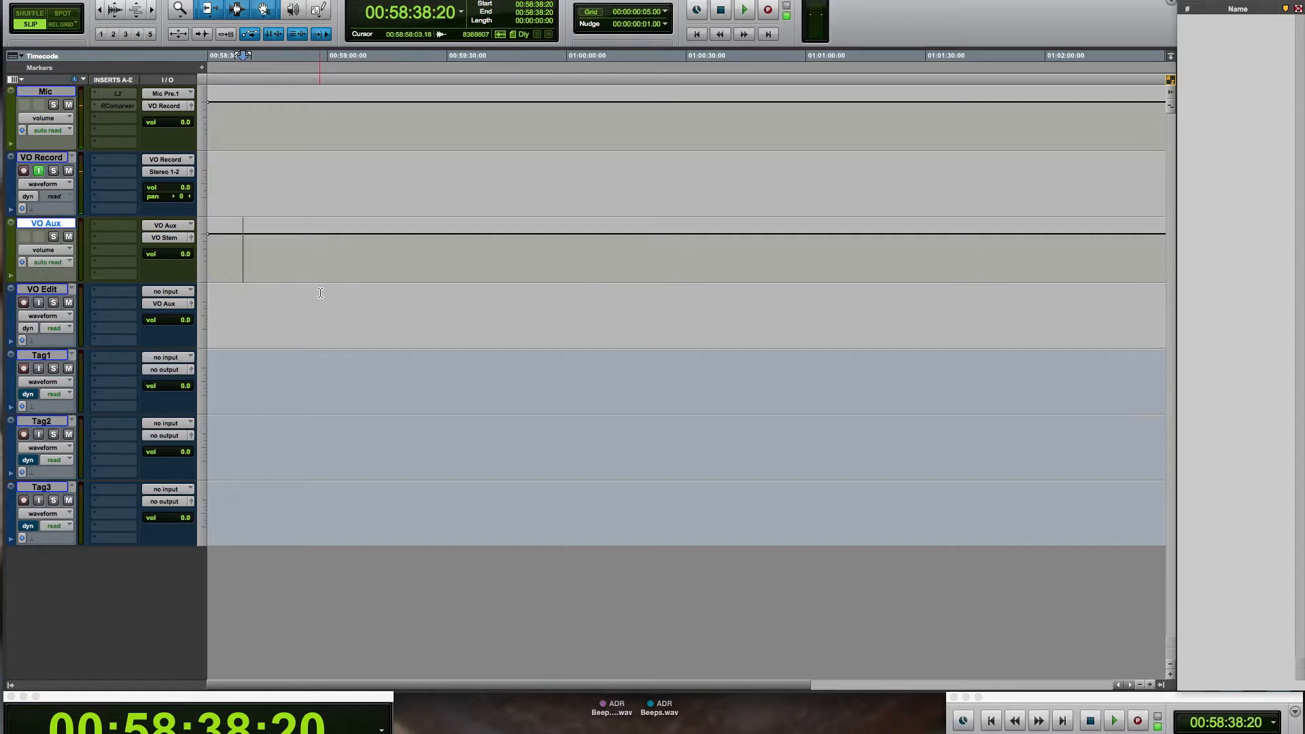
- Add one mono audio track below Tag3 and set its input to the VO Stem bus
{"action": "left_click", "coordinate": [50, 488]}
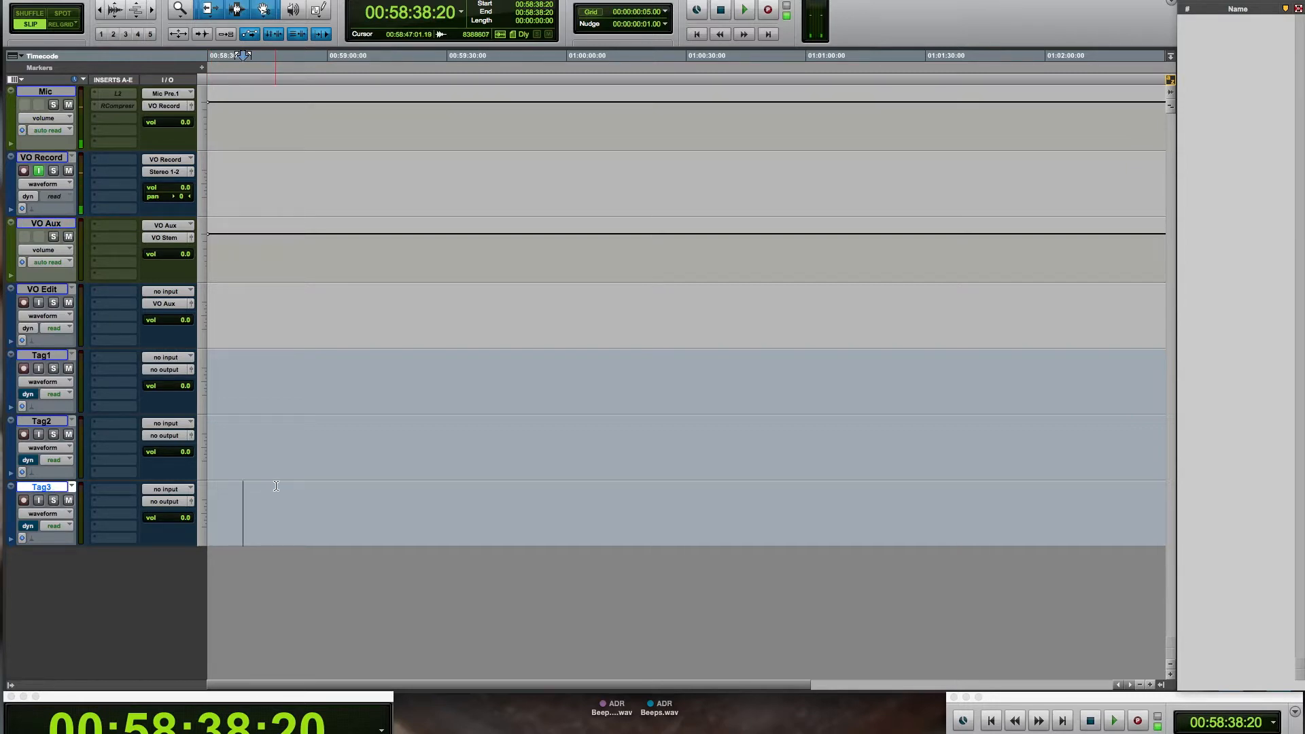
{"action": "key", "text": "super+shift+n"}
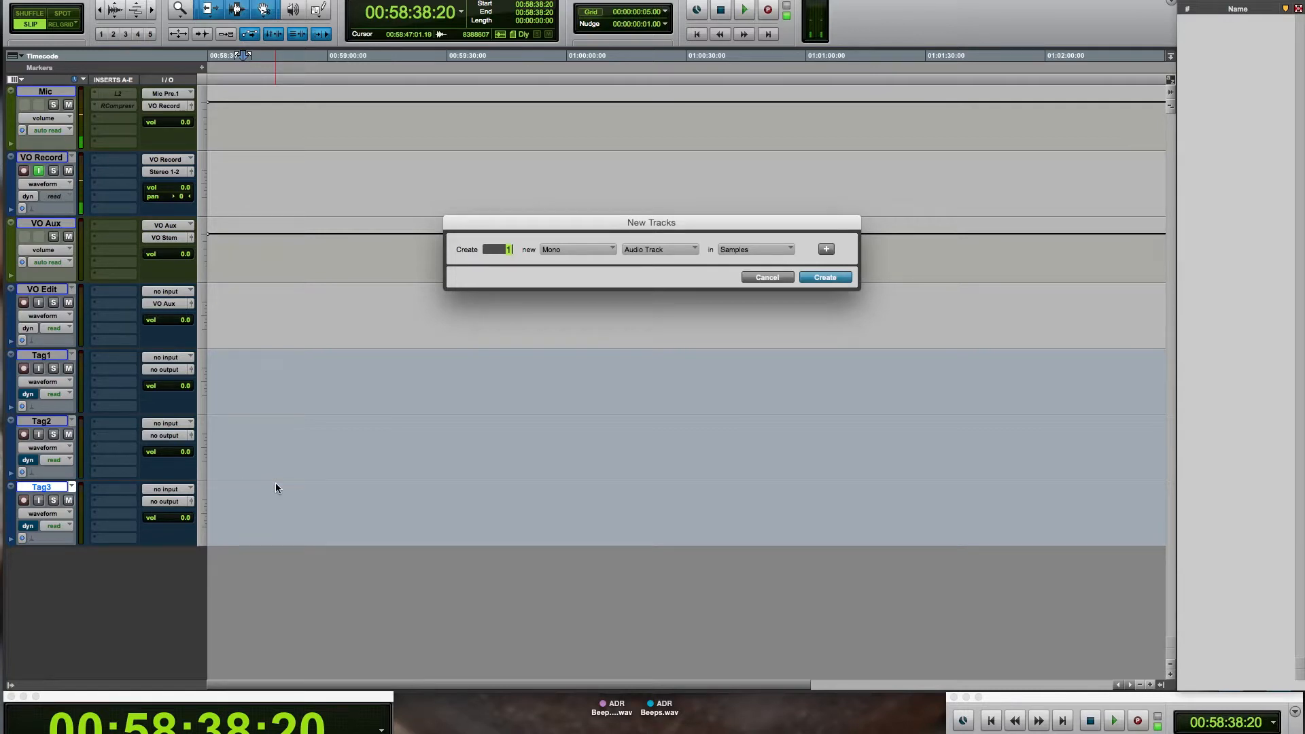
{"action": "key", "text": "Return"}
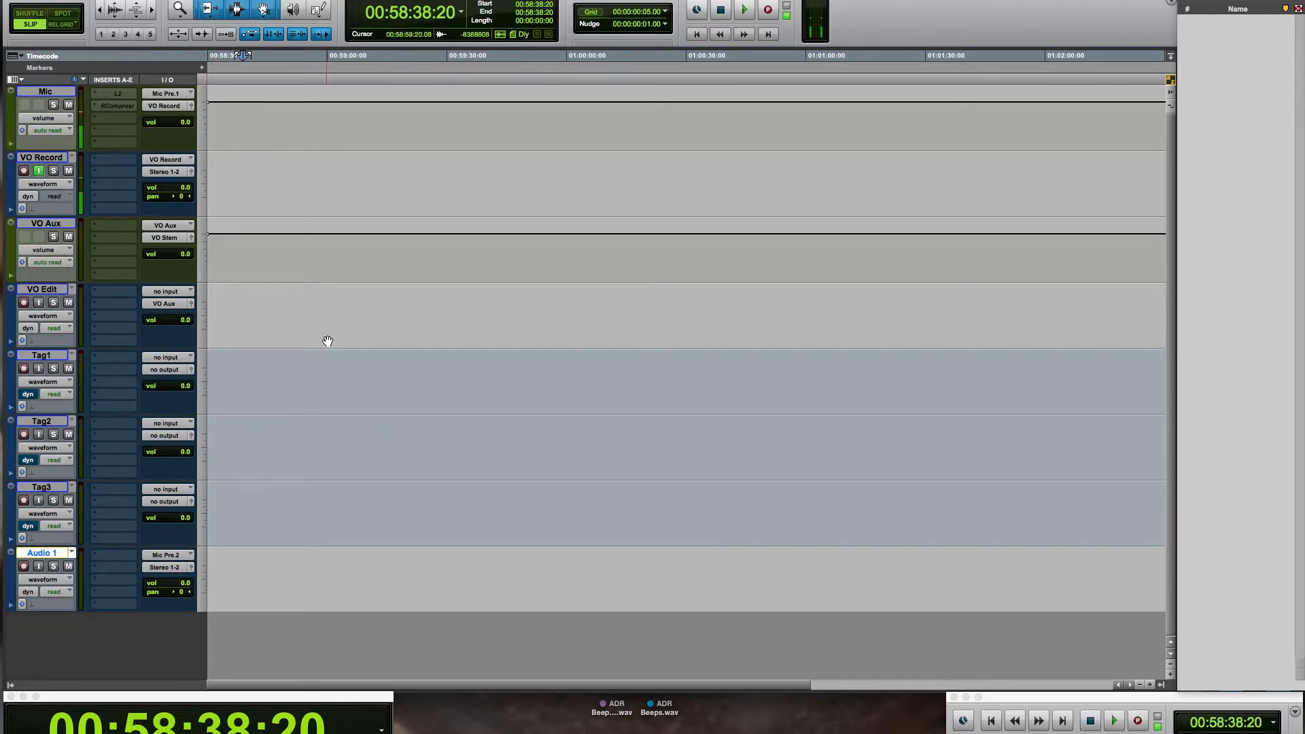
{"action": "left_click", "coordinate": [178, 555]}
{"action": "mouse_move", "coordinate": [204, 559]}
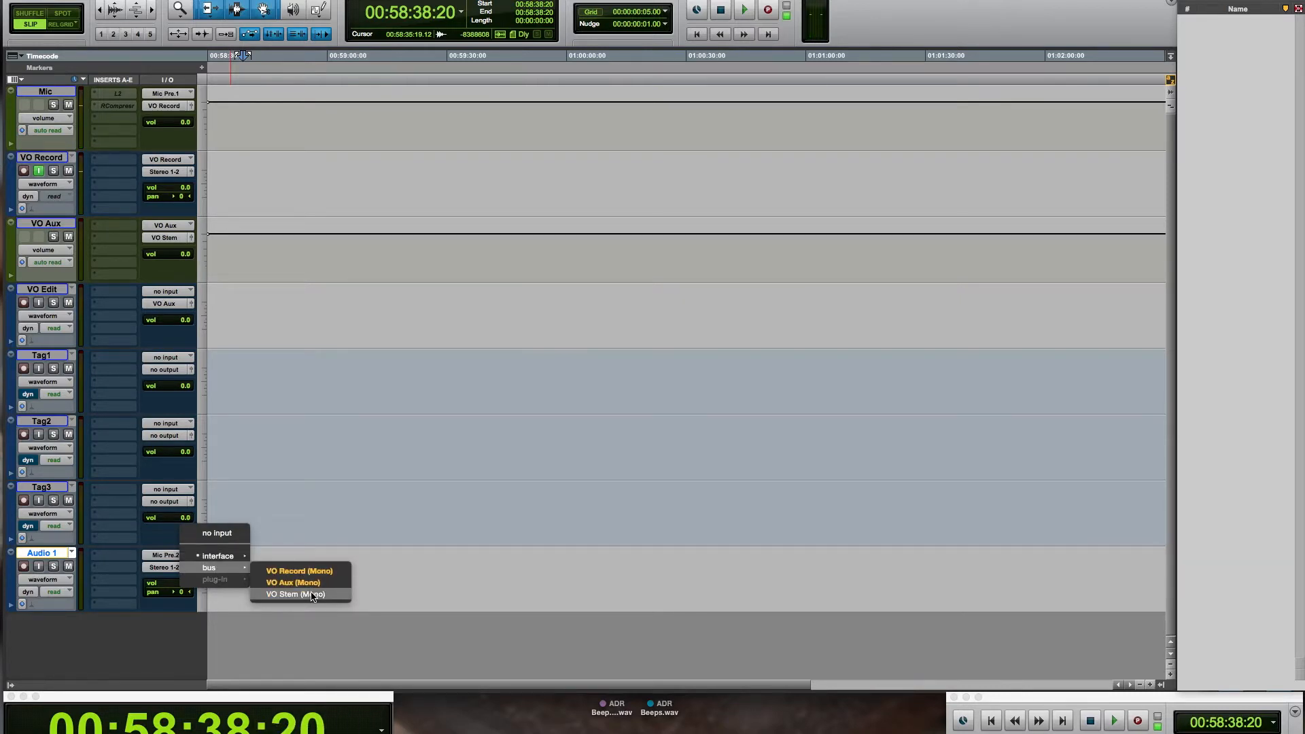
{"action": "left_click", "coordinate": [312, 594]}
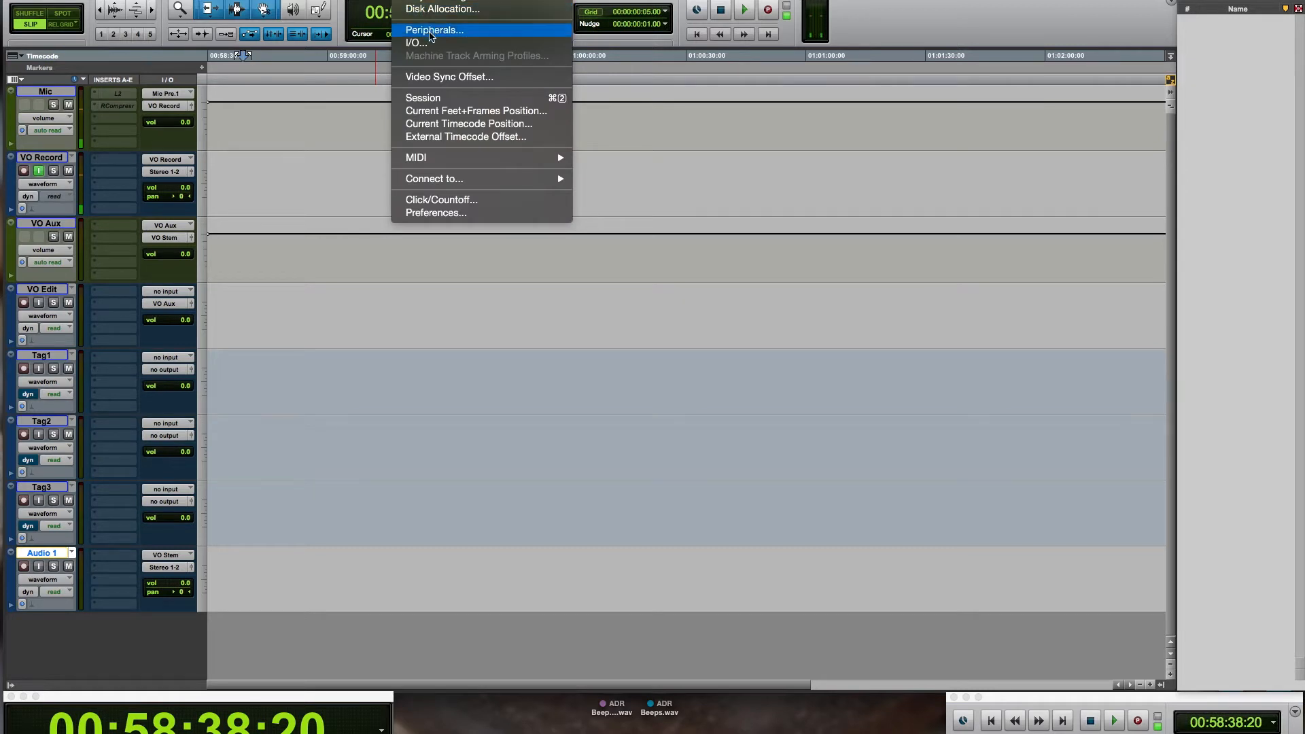
- Create a new stereo bus path named Mix Submaster in the I/O Setup
{"action": "left_click", "coordinate": [432, 43]}
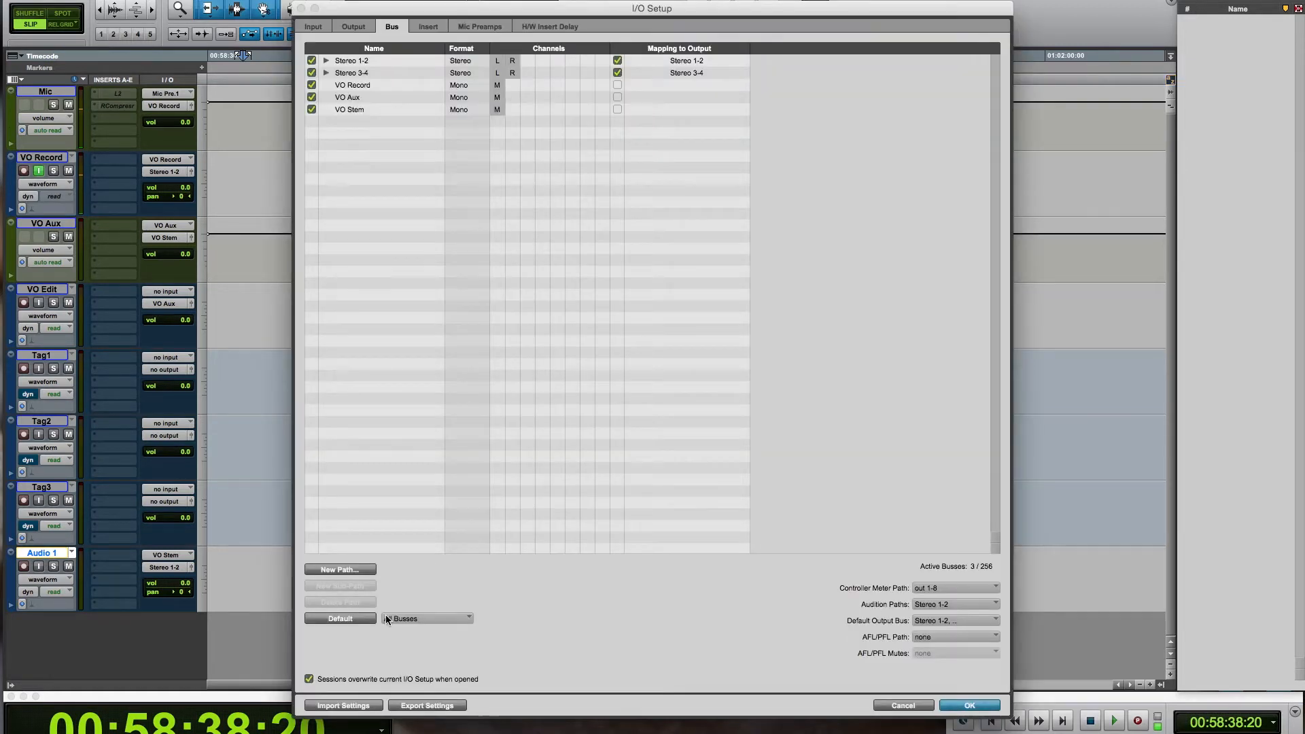
{"action": "left_click", "coordinate": [346, 571]}
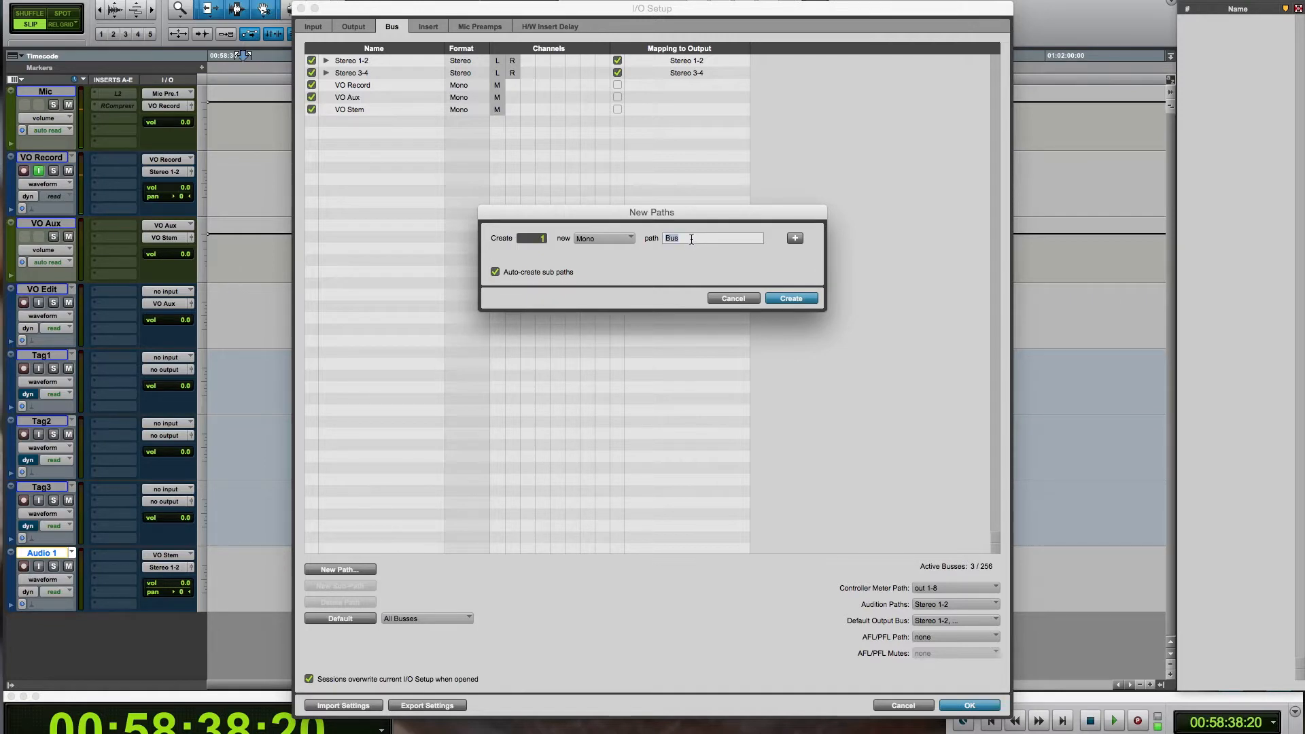
{"action": "type", "text": "Mix"}
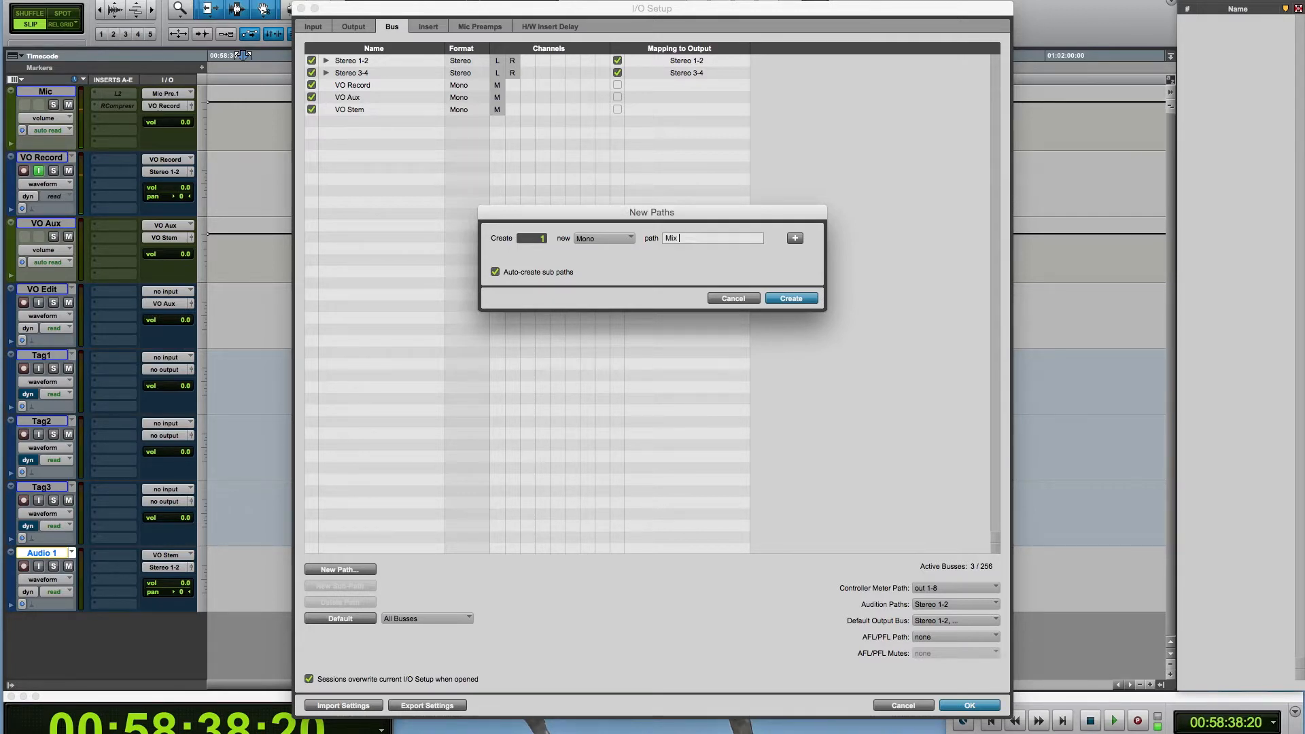
{"action": "type", "text": "Submaster"}
{"action": "key", "text": "Return"}
{"action": "key", "text": "Return"}
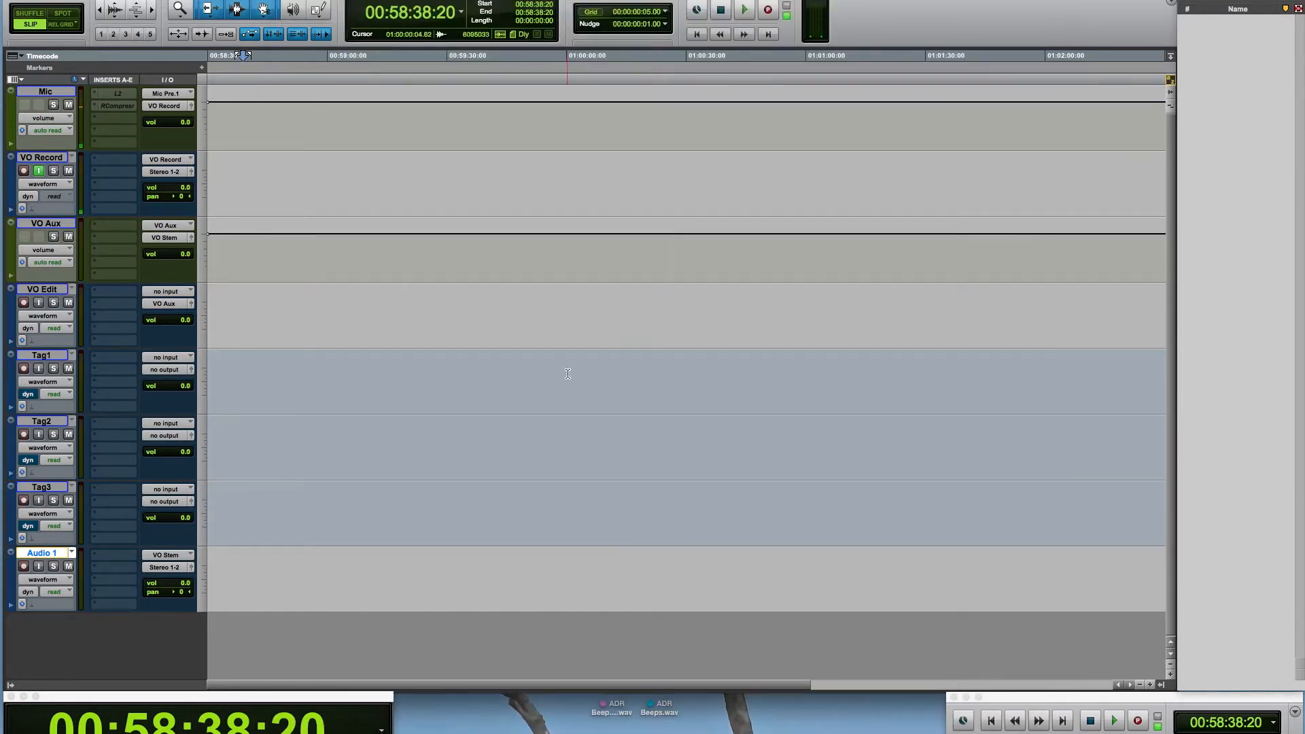
- Route the new audio track's output to the stereo Mix Submaster bus and rename the track VO Stem
{"action": "left_click", "coordinate": [184, 568]}
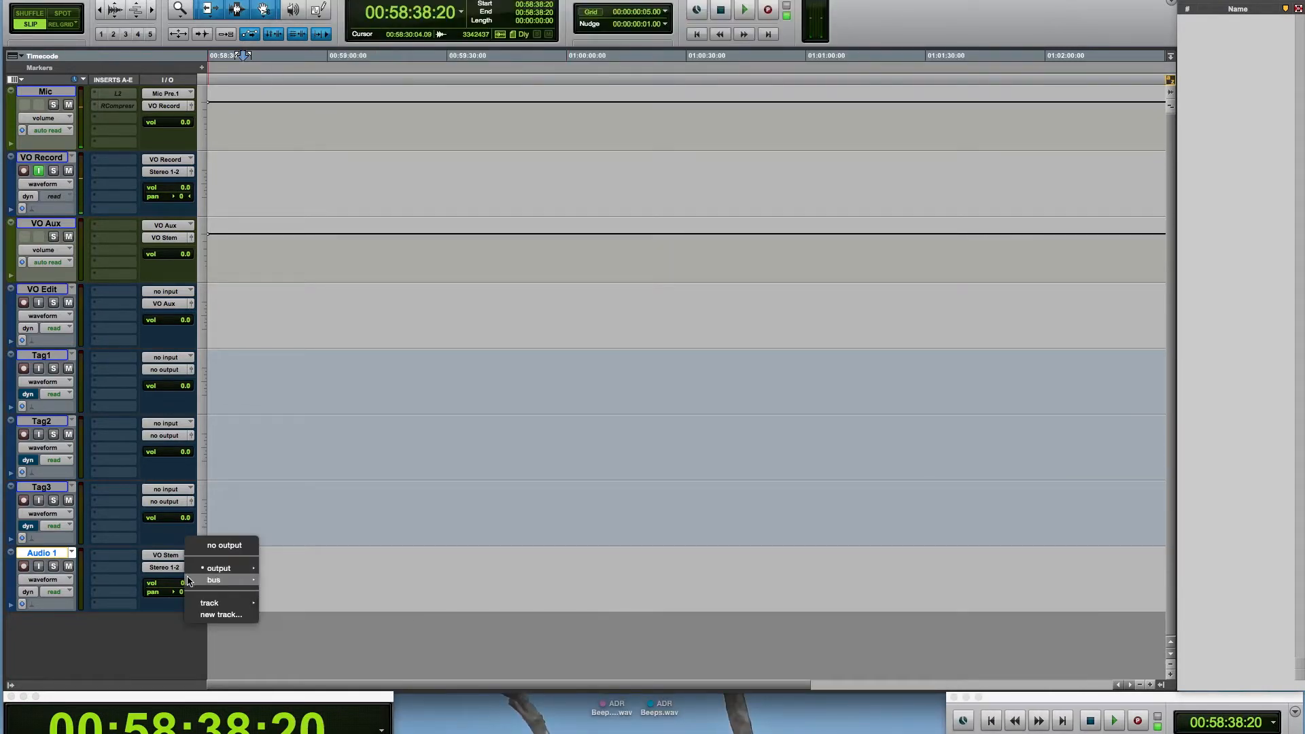
{"action": "mouse_move", "coordinate": [197, 581]}
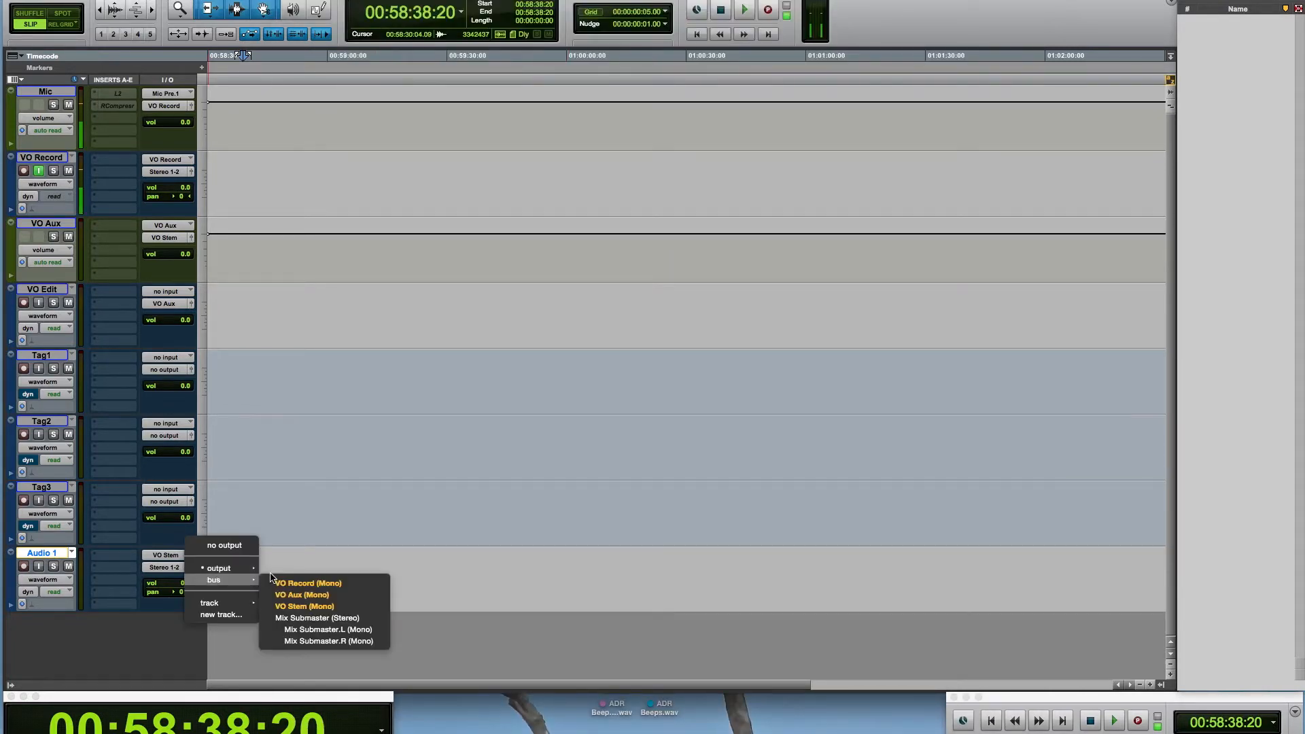
{"action": "left_click", "coordinate": [294, 618]}
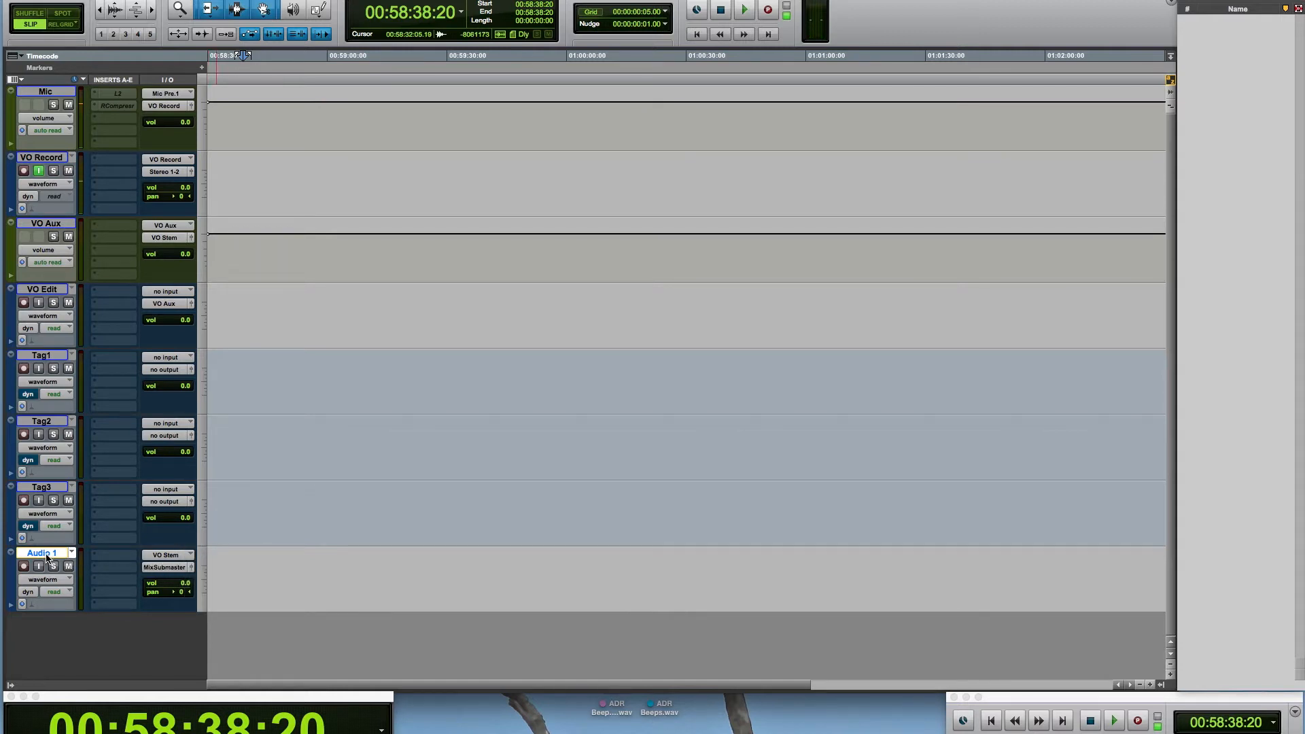
{"action": "double_click", "coordinate": [44, 554]}
{"action": "type", "text": "V"}
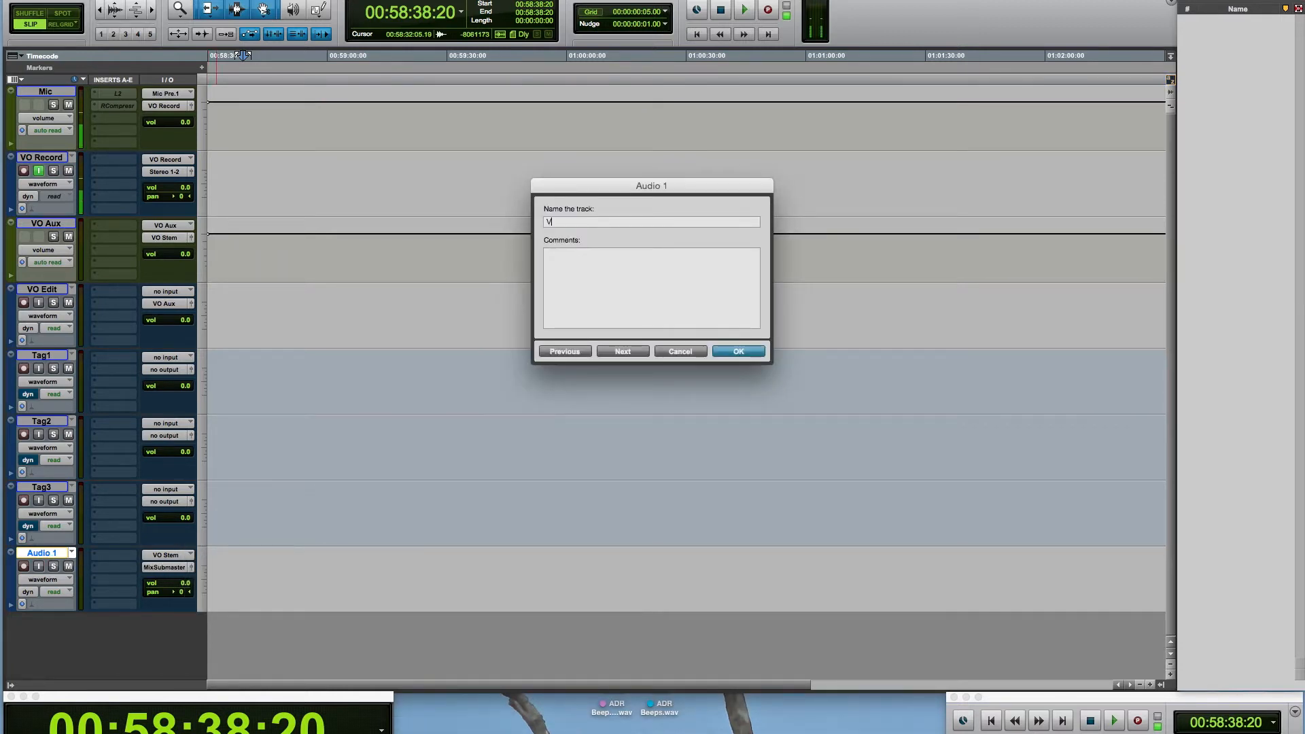
{"action": "type", "text": "O Stem"}
{"action": "key", "text": "Return"}
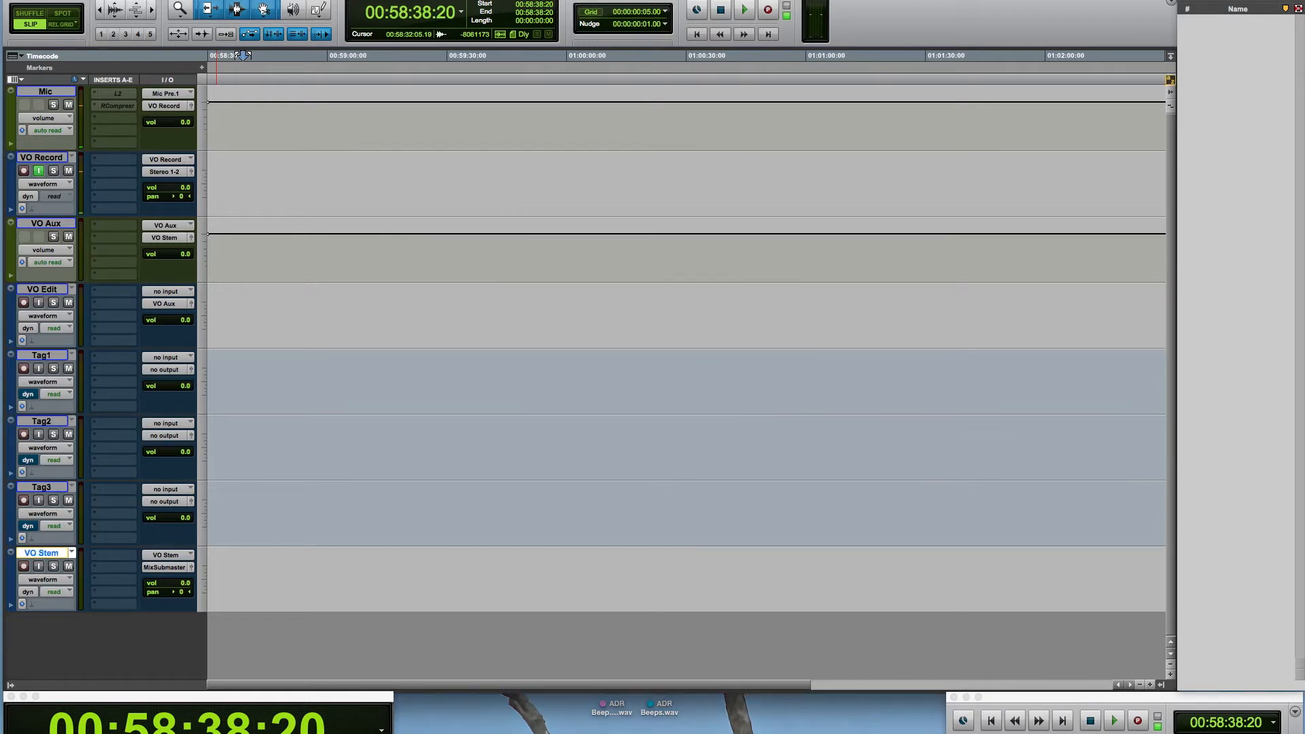
{"action": "left_click", "coordinate": [44, 555]}
{"action": "left_click", "coordinate": [47, 92]}
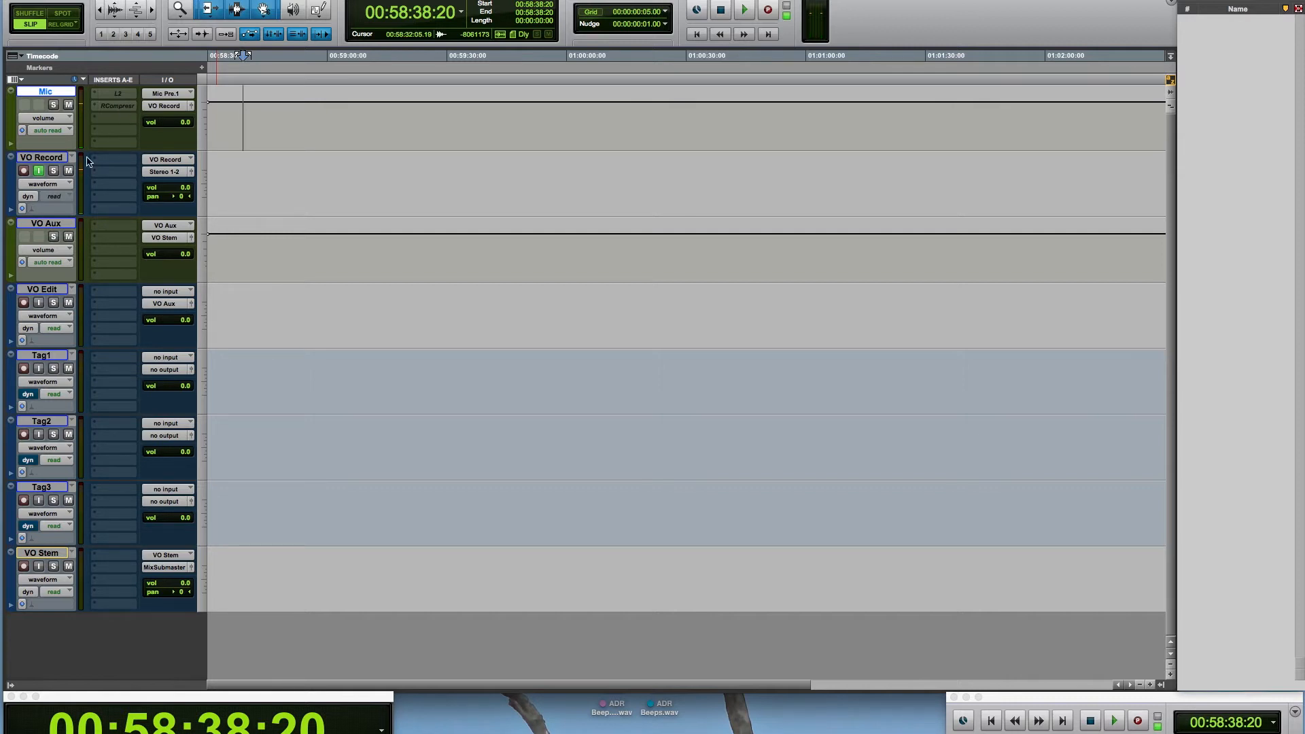
{"action": "left_click", "coordinate": [246, 182]}
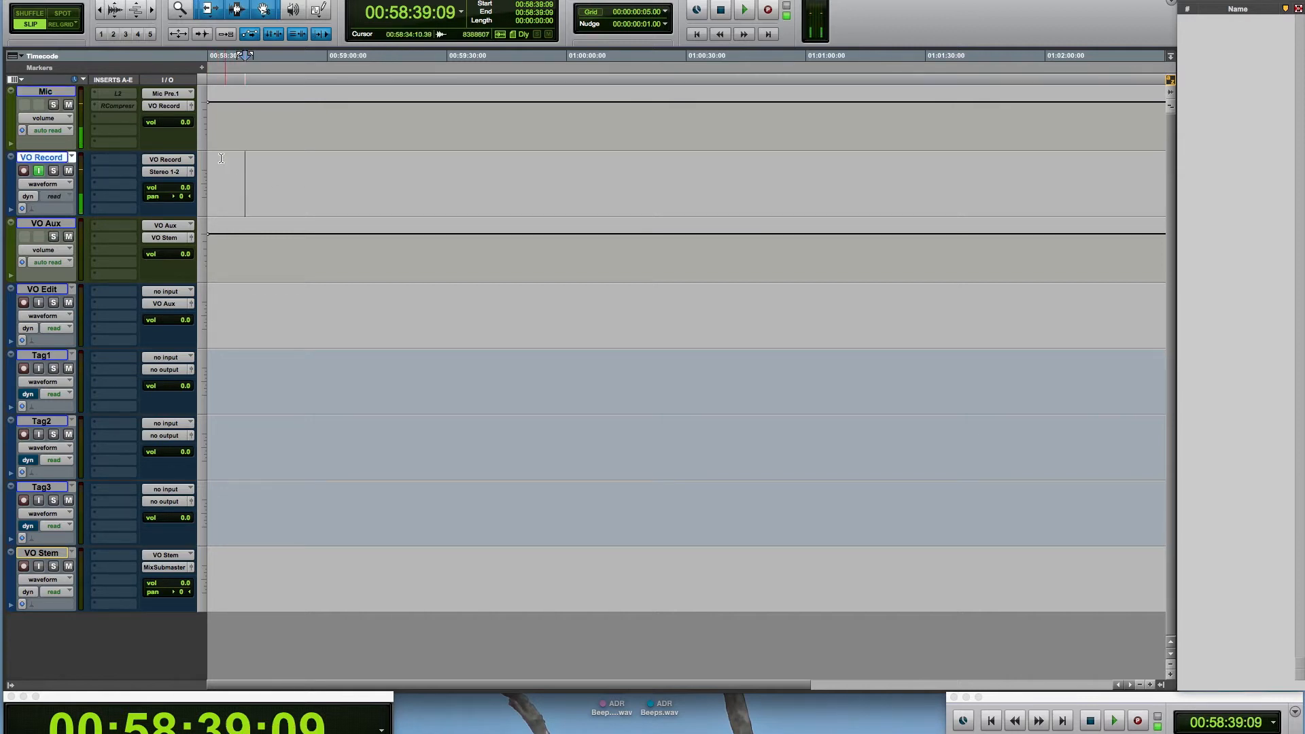
{"action": "left_click", "coordinate": [227, 109]}
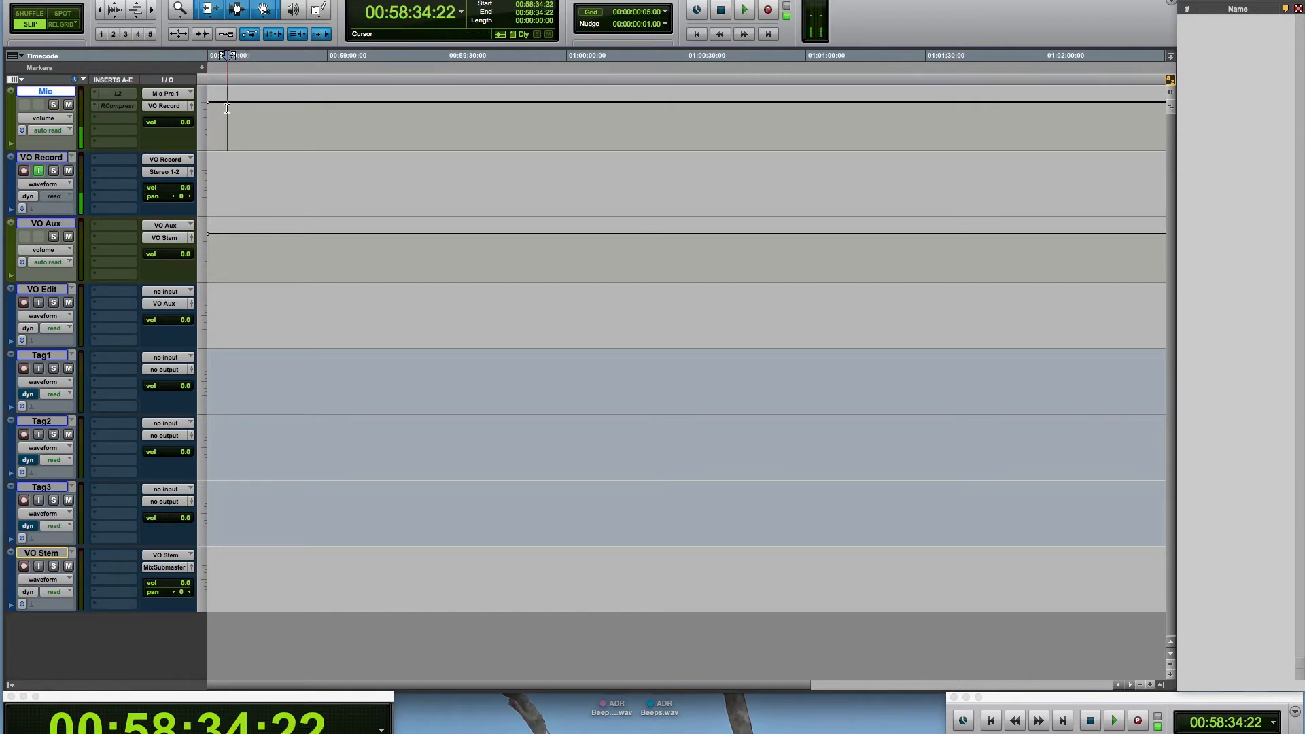
{"action": "left_click", "coordinate": [232, 170]}
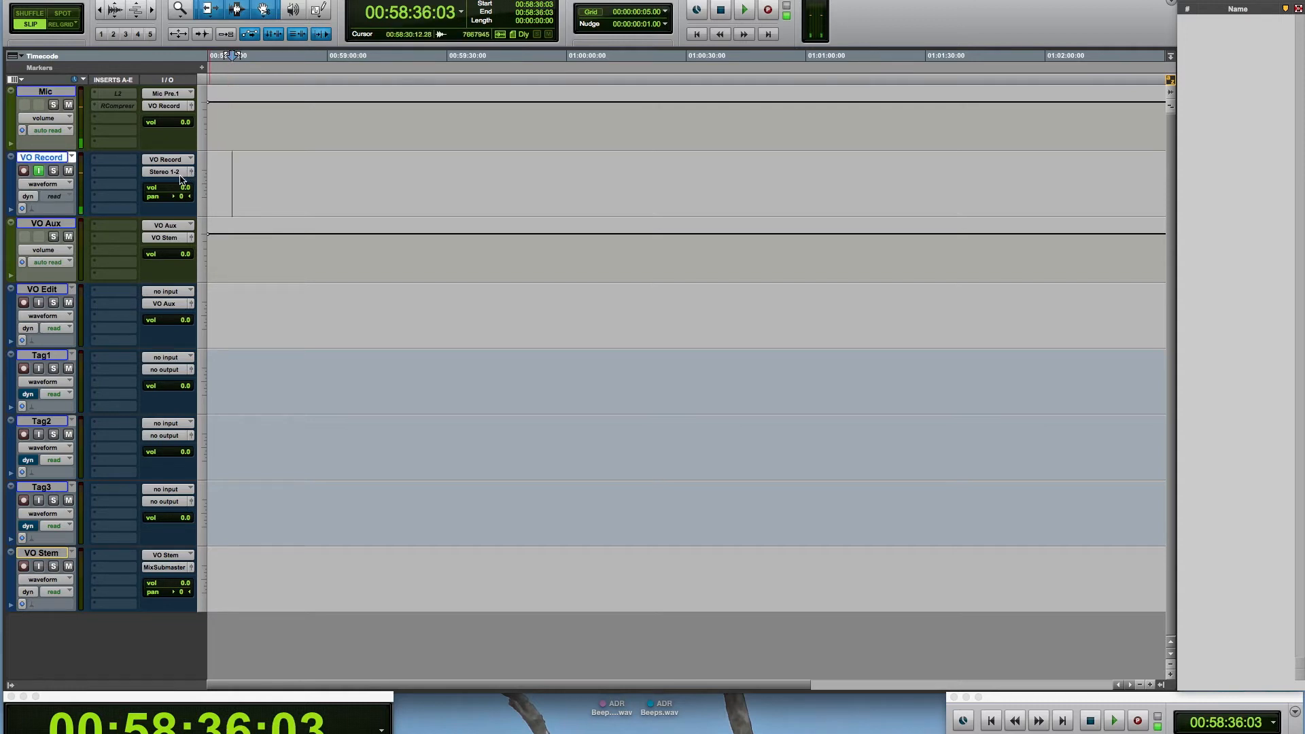
{"action": "left_click_drag", "start_coordinate": [303, 183], "coordinate": [461, 203]}
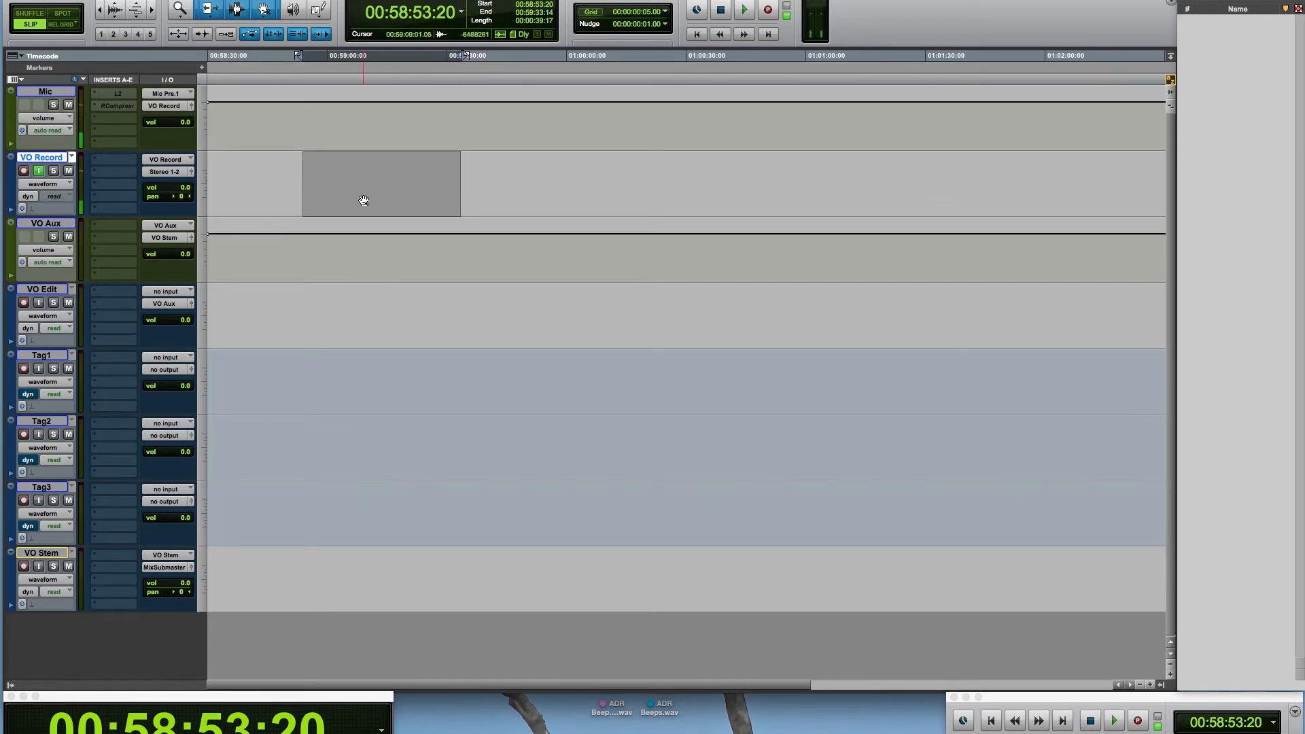
{"action": "left_click_drag", "start_coordinate": [327, 300], "coordinate": [444, 310]}
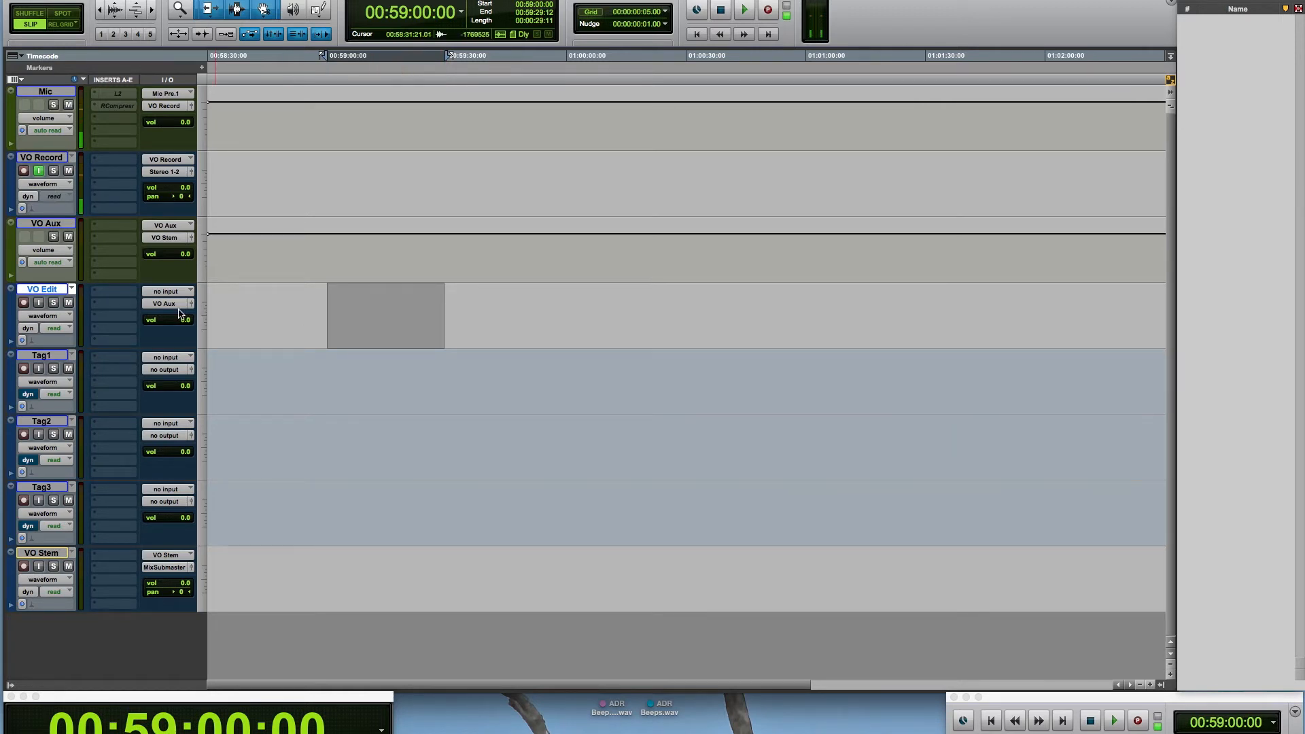
- Insert FabFilter Pro-Q 2 in the VO Aux track's second insert slot and make the plug-in inactive
{"action": "left_click", "coordinate": [254, 244]}
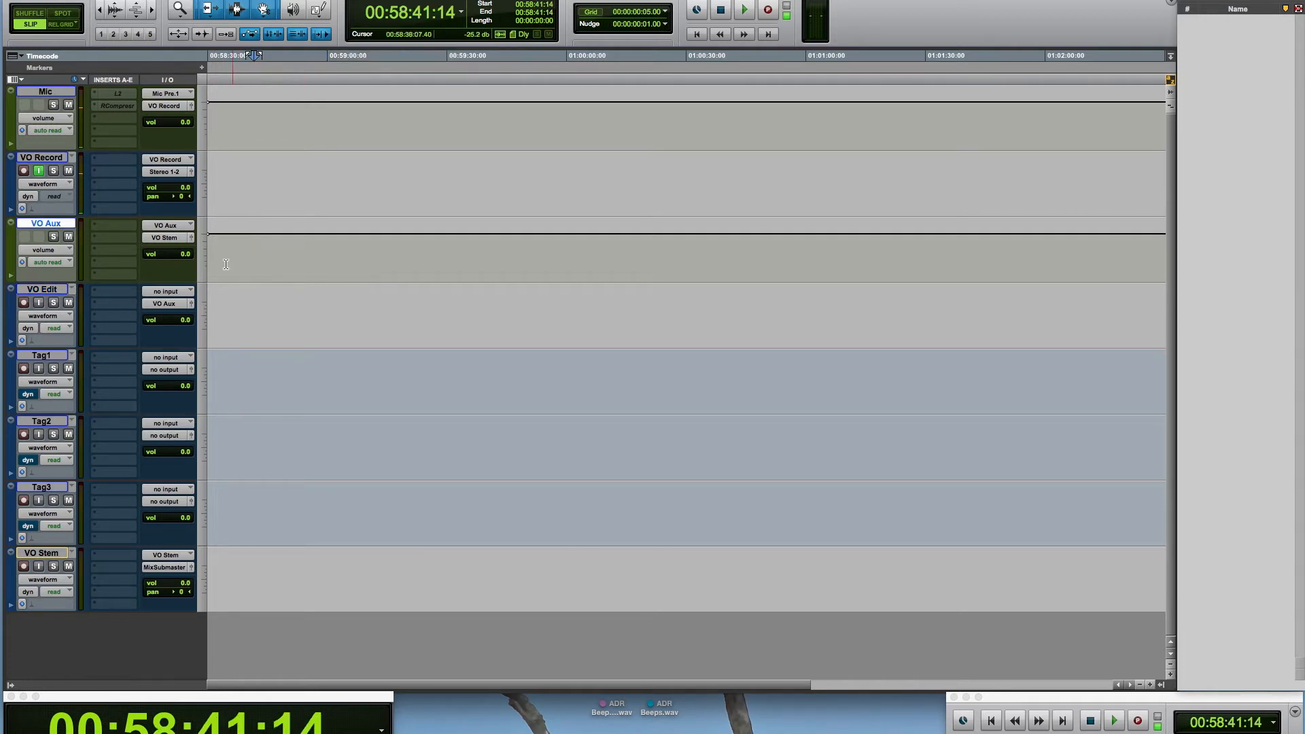
{"action": "left_click", "coordinate": [107, 242]}
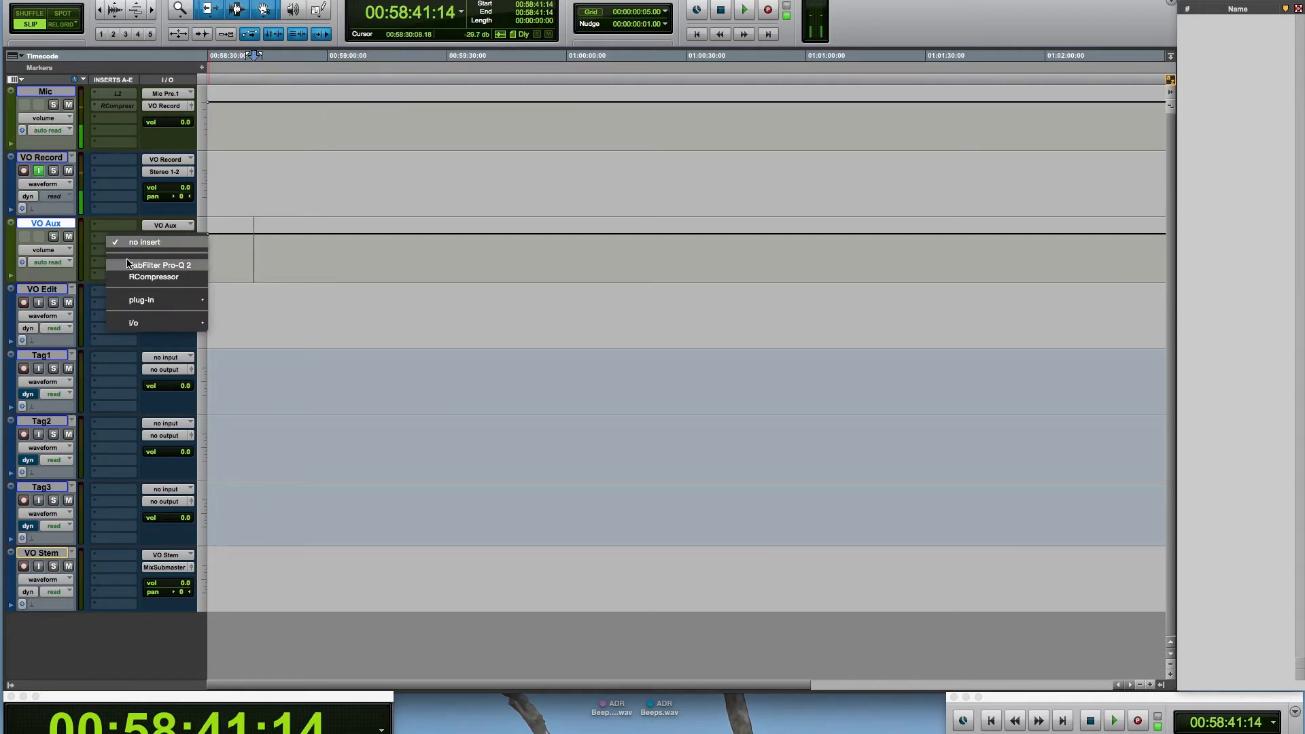
{"action": "left_click", "coordinate": [136, 265]}
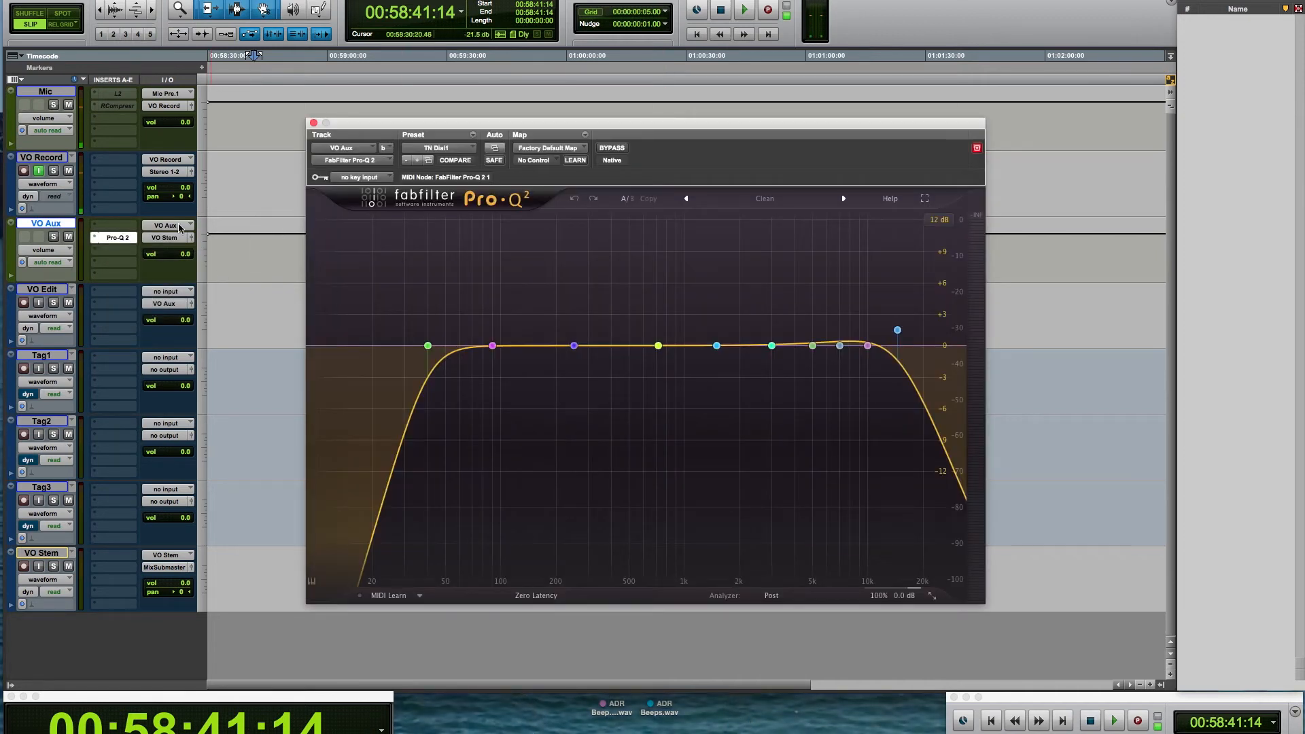
{"action": "left_click", "coordinate": [117, 239]}
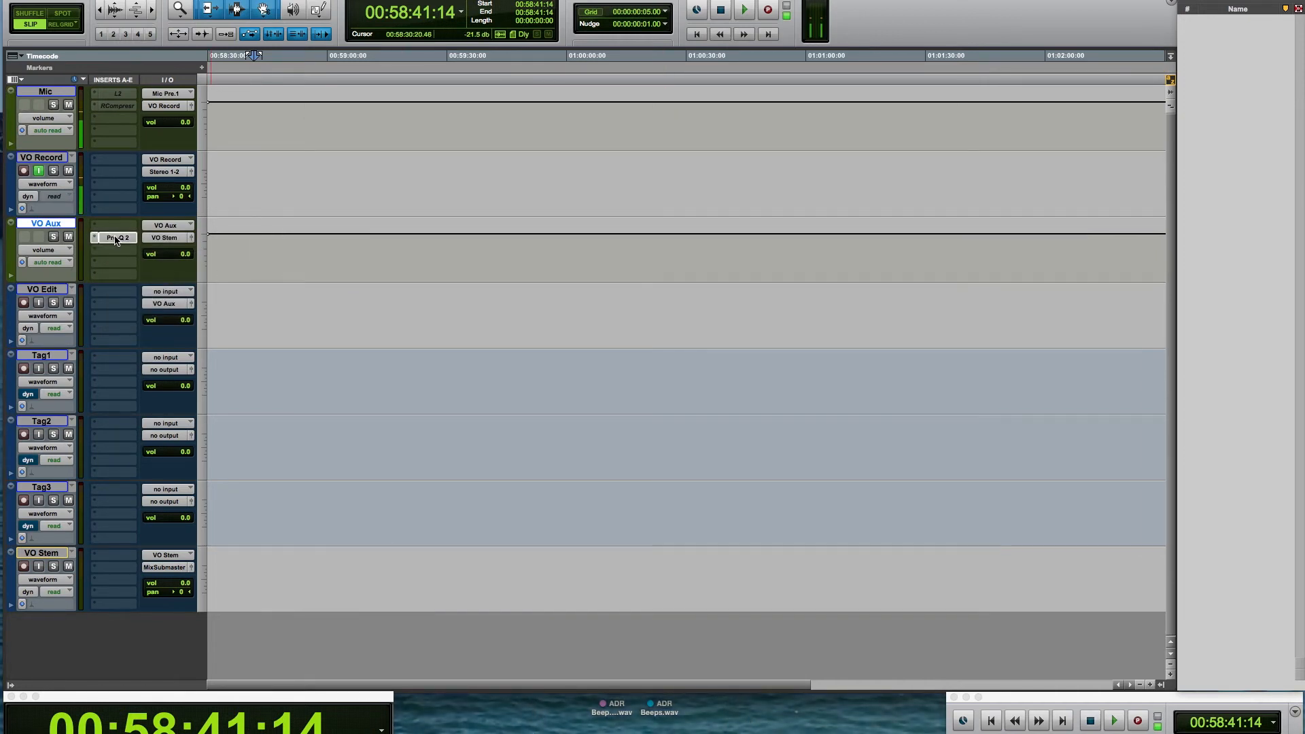
- Insert RCompressor in the VO Aux track's third insert slot, make it inactive and close its window
{"action": "left_click", "coordinate": [96, 250]}
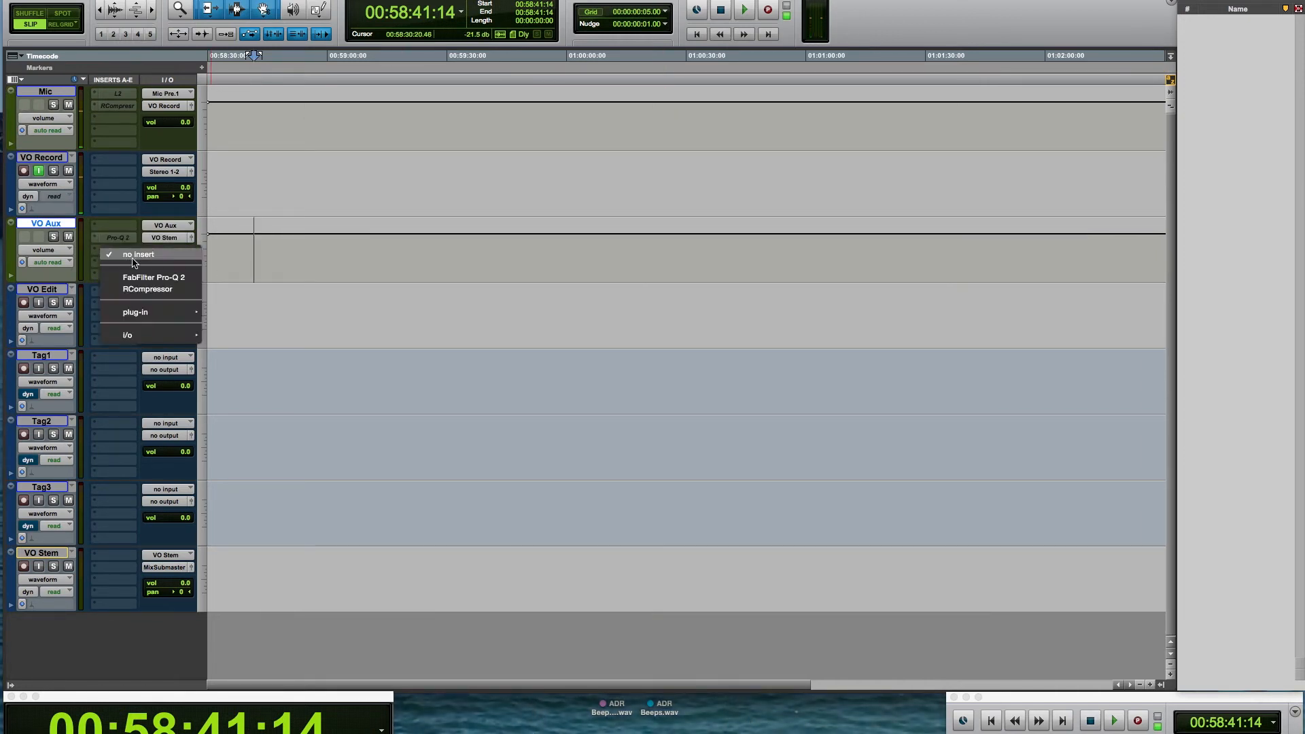
{"action": "left_click", "coordinate": [140, 290]}
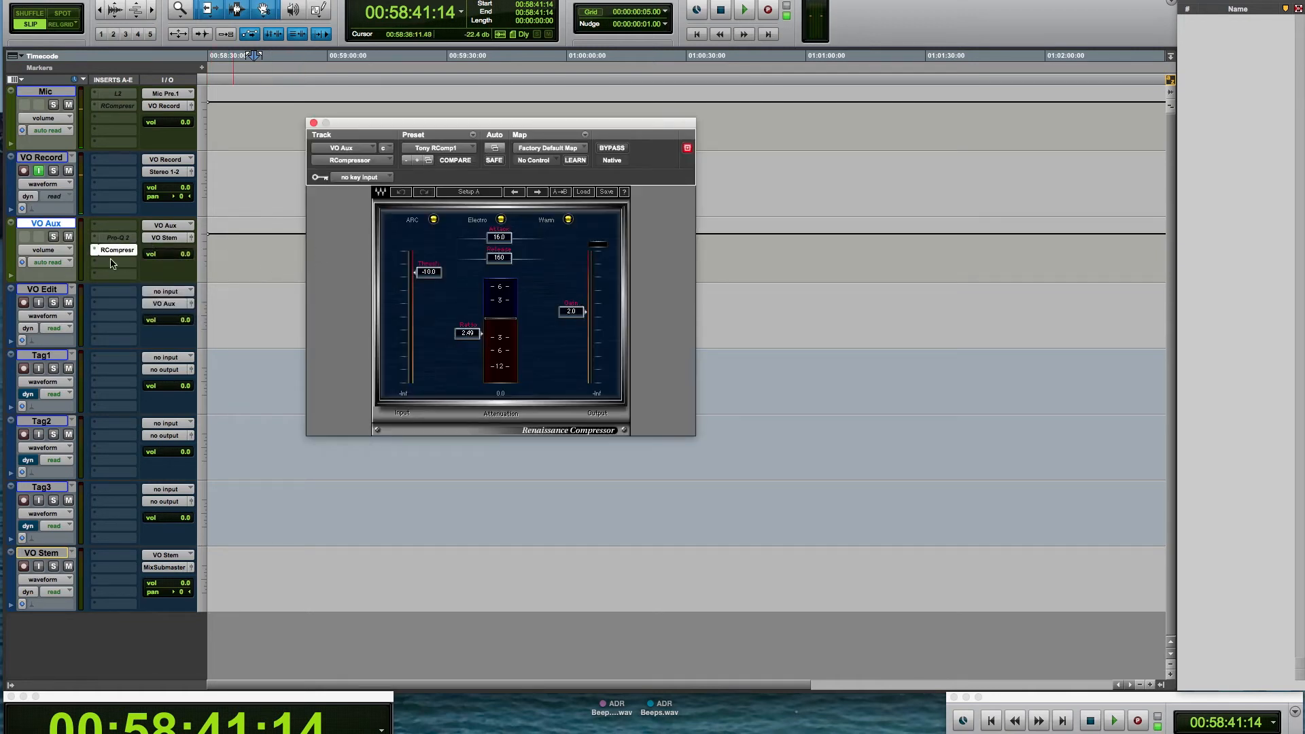
{"action": "left_click", "coordinate": [118, 251], "text": "ctrl+super"}
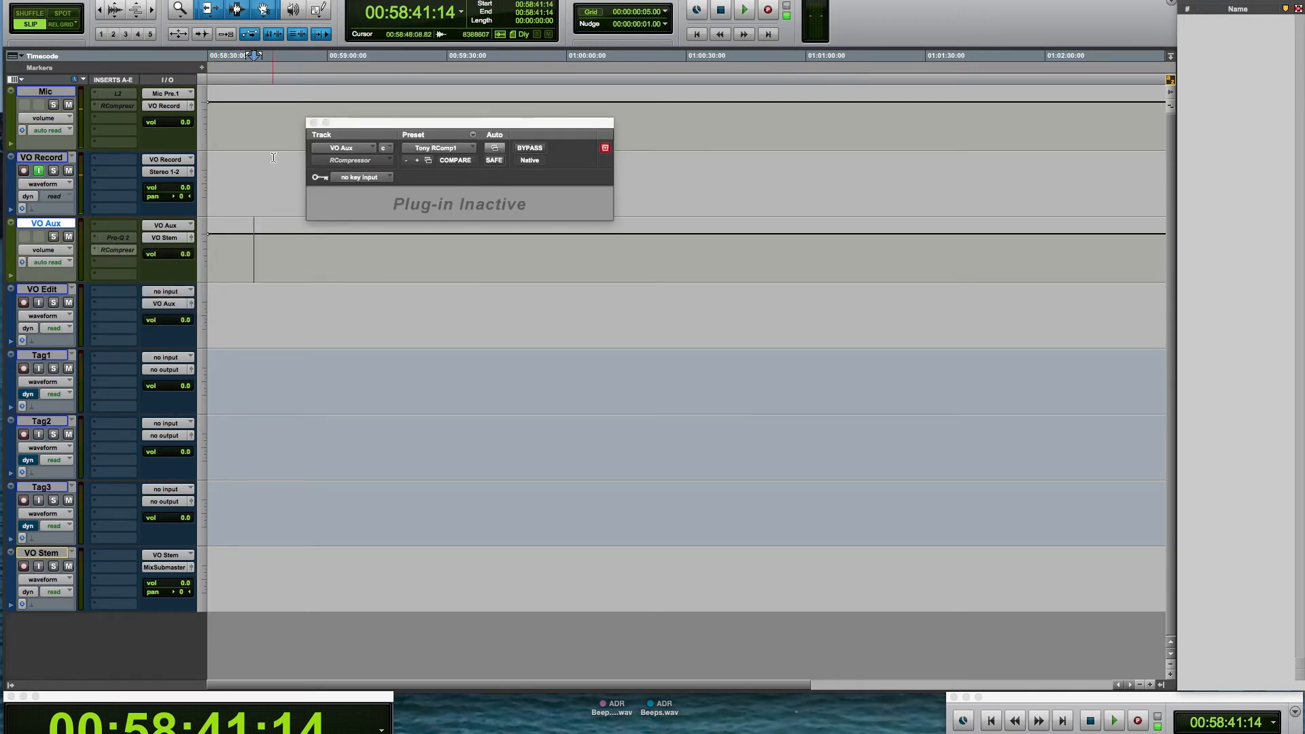
{"action": "left_click", "coordinate": [312, 124]}
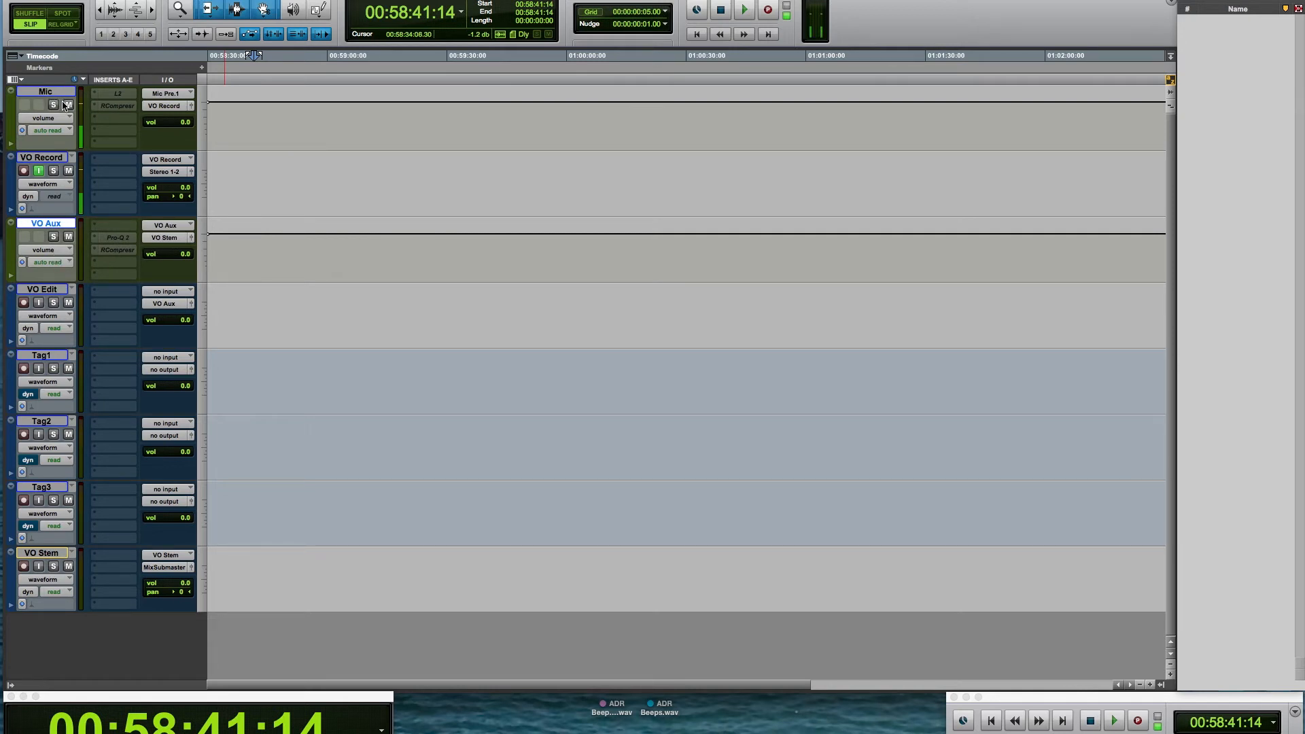
- Place the edit cursor on the VO Stem track at 00:59:00:20 and enable the track's input monitoring
{"action": "left_click_drag", "start_coordinate": [323, 116], "coordinate": [326, 588]}
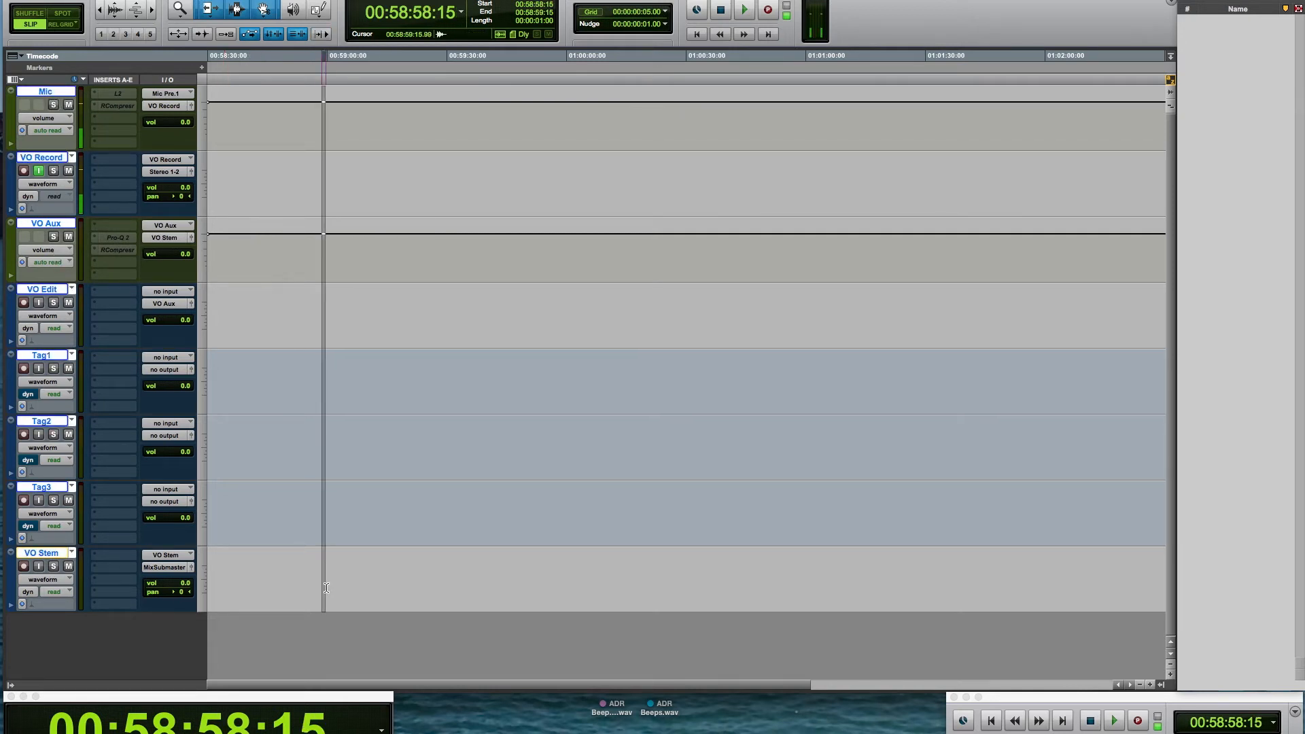
{"action": "left_click", "coordinate": [329, 590]}
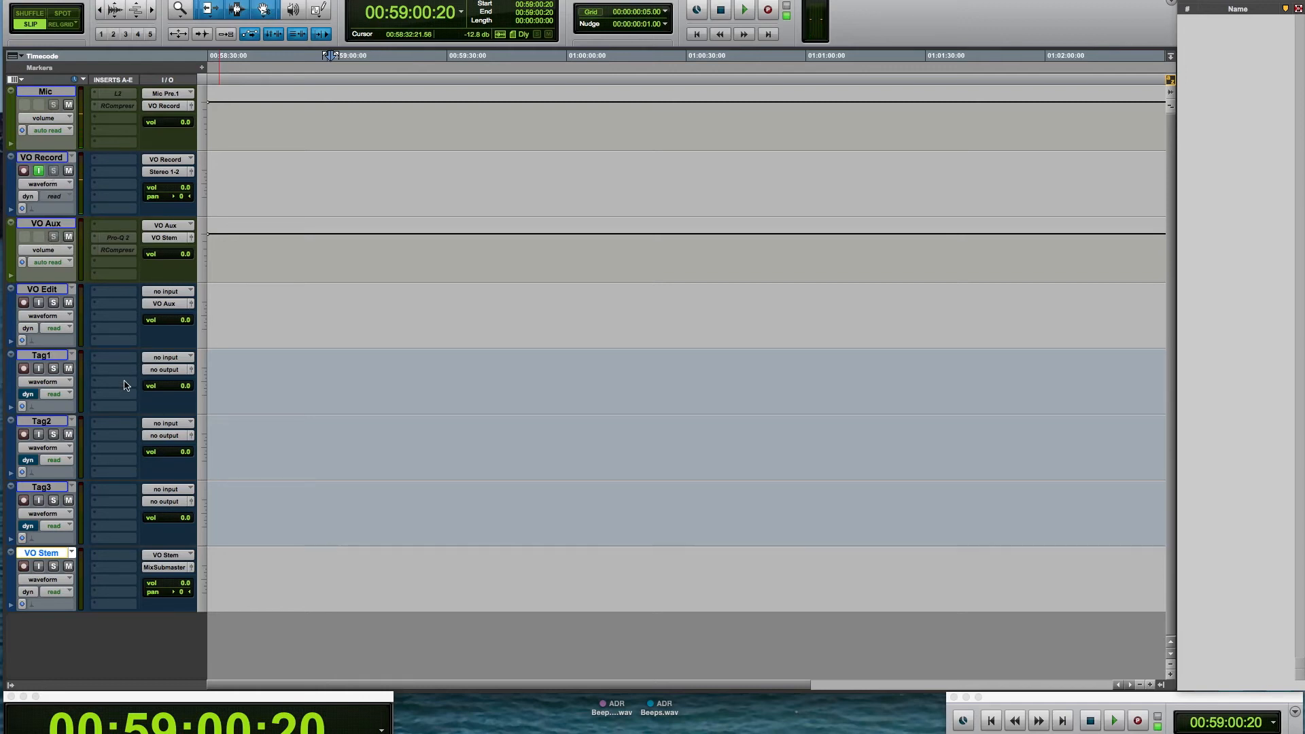
{"action": "left_click", "coordinate": [39, 566]}
- Solo and unsolo Tag1, followed by VO Edit, to check which other tracks get muted
{"action": "left_click", "coordinate": [53, 369]}
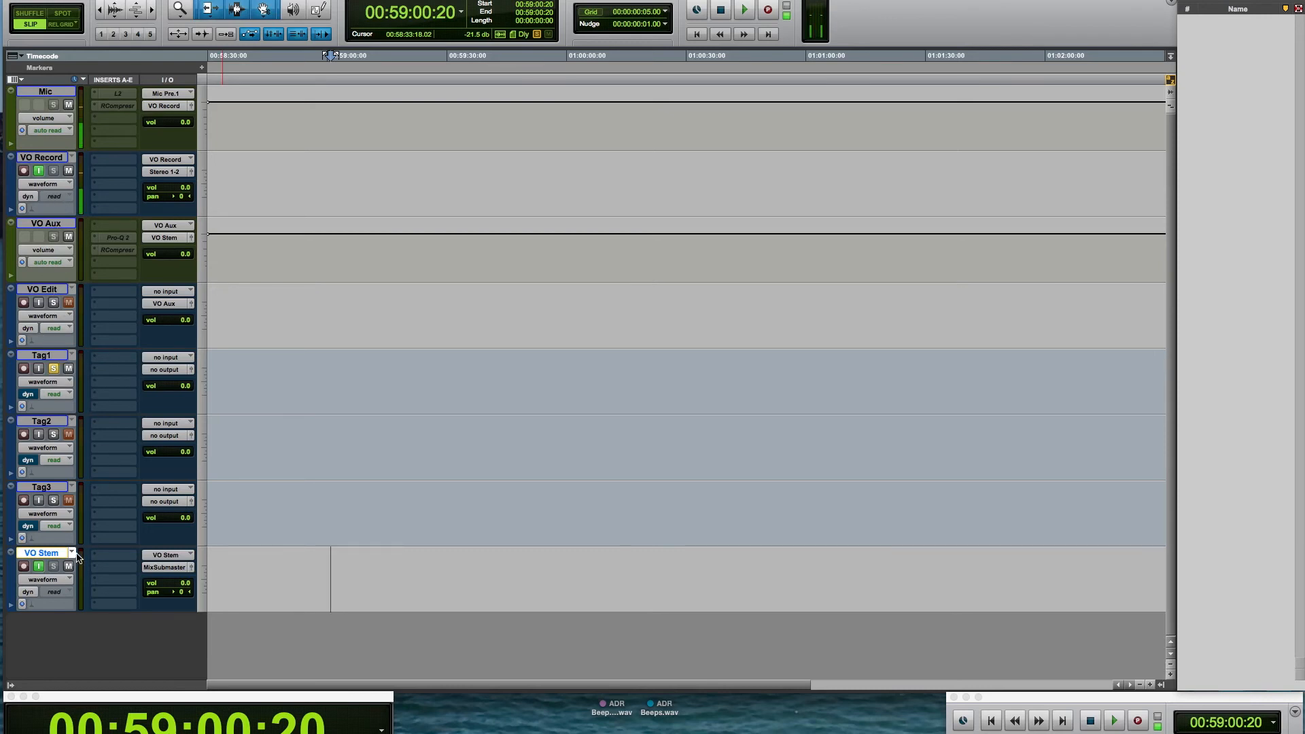
{"action": "left_click", "coordinate": [53, 367]}
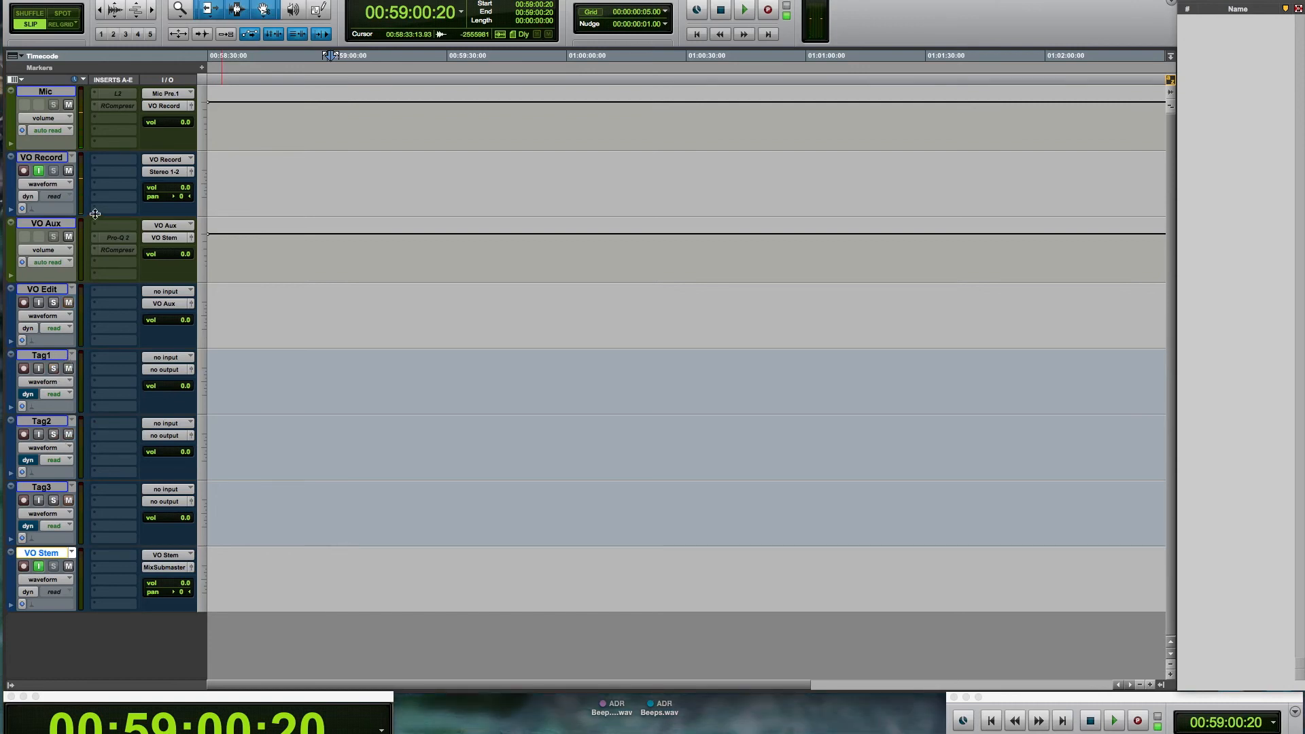
{"action": "left_click", "coordinate": [55, 303]}
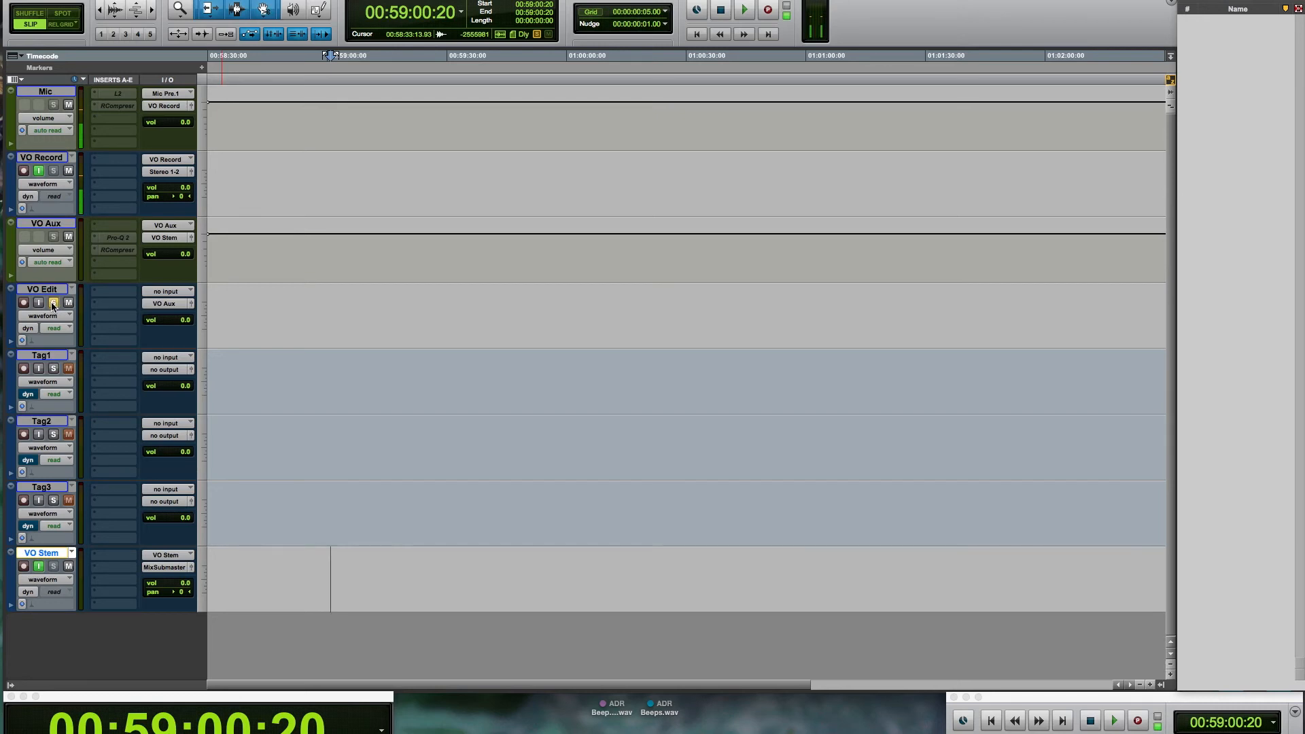
{"action": "left_click", "coordinate": [53, 303]}
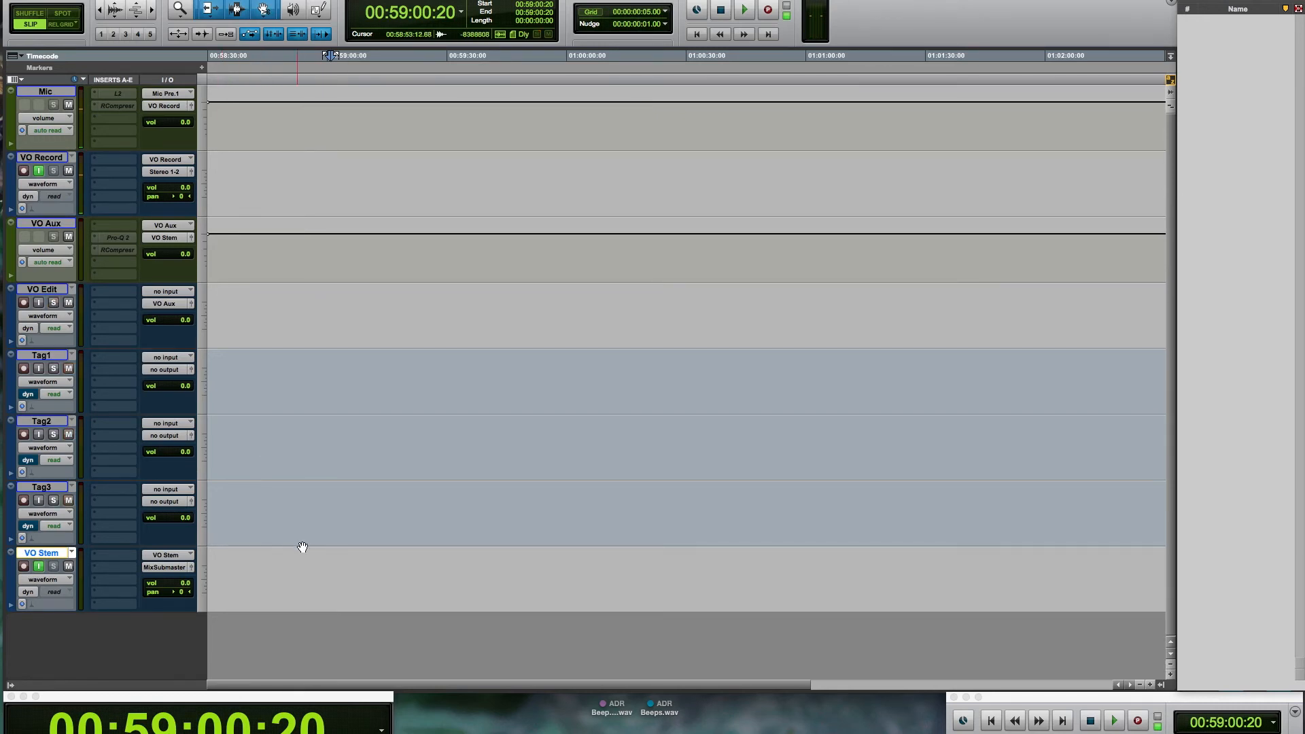
{"action": "left_click", "coordinate": [176, 569]}
{"action": "mouse_move", "coordinate": [217, 569]}
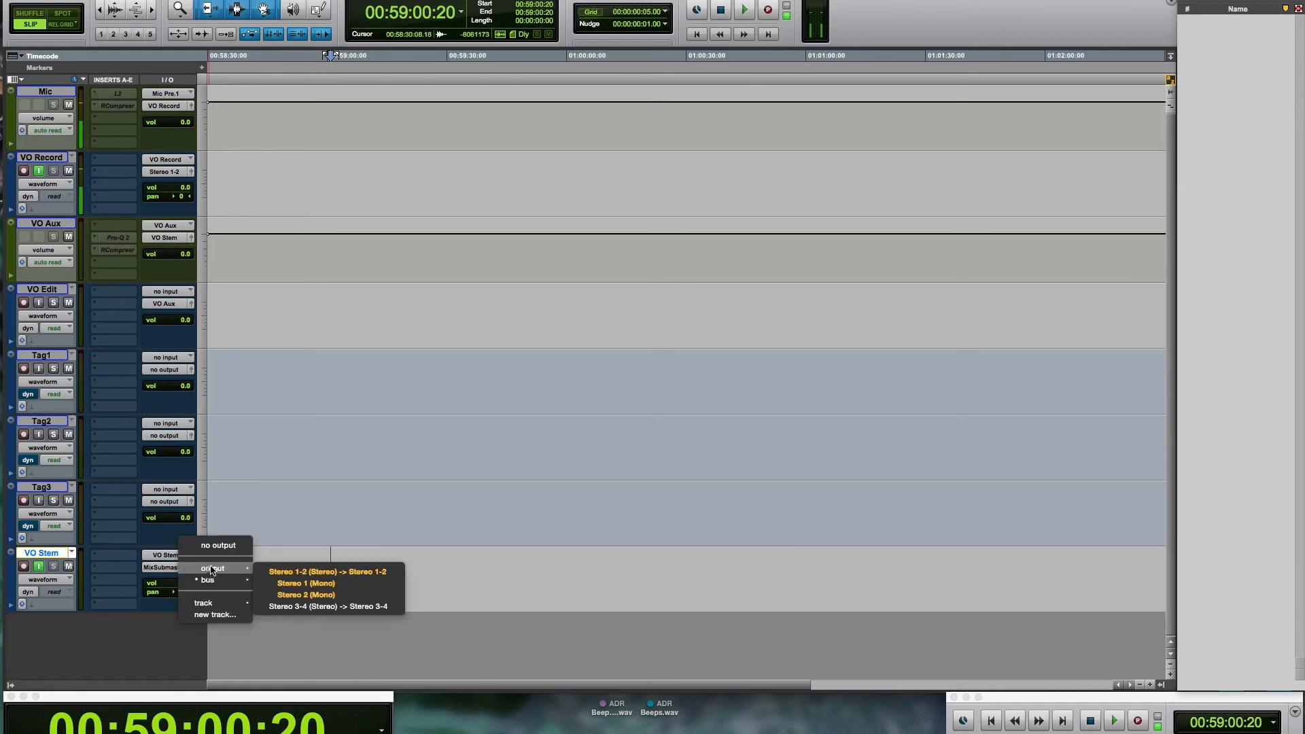
{"action": "left_click", "coordinate": [312, 573]}
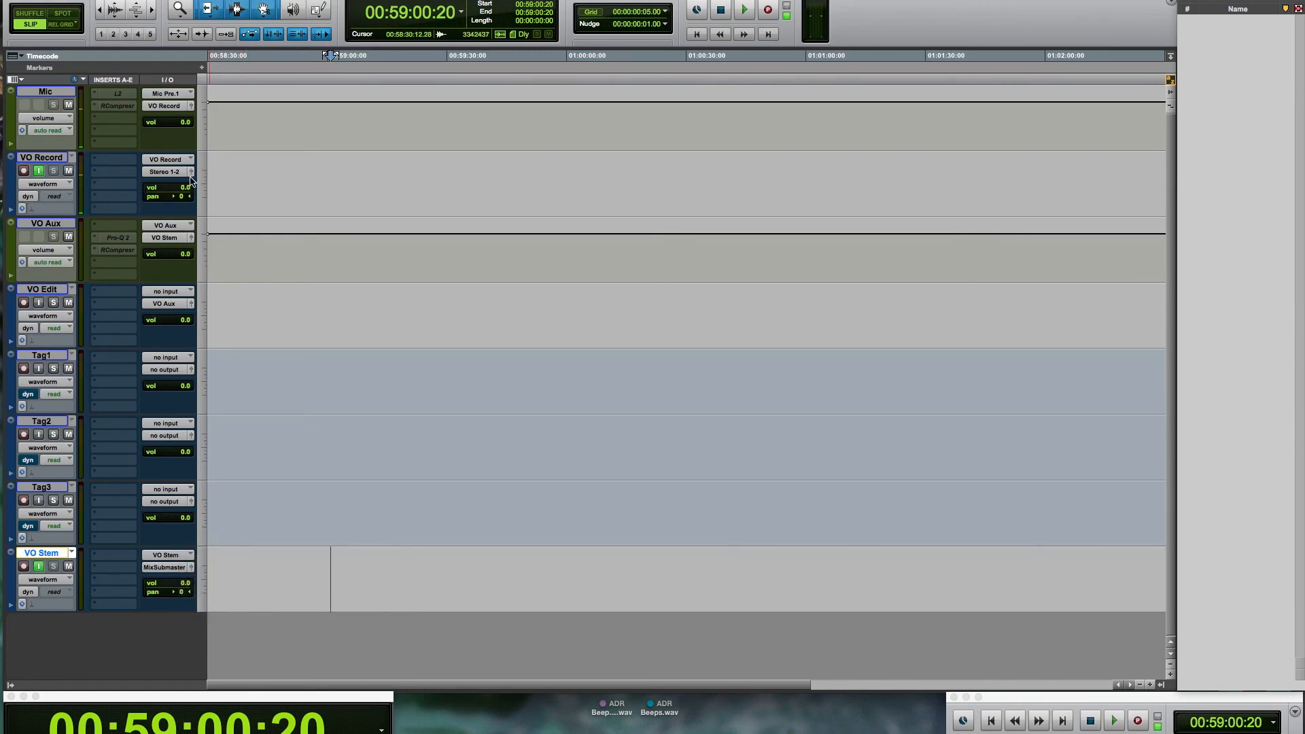
- Record a short voice take on the VO Record track from 00:58:42:10 and move the clip to the VO Edit track
{"action": "left_click", "coordinate": [257, 174]}
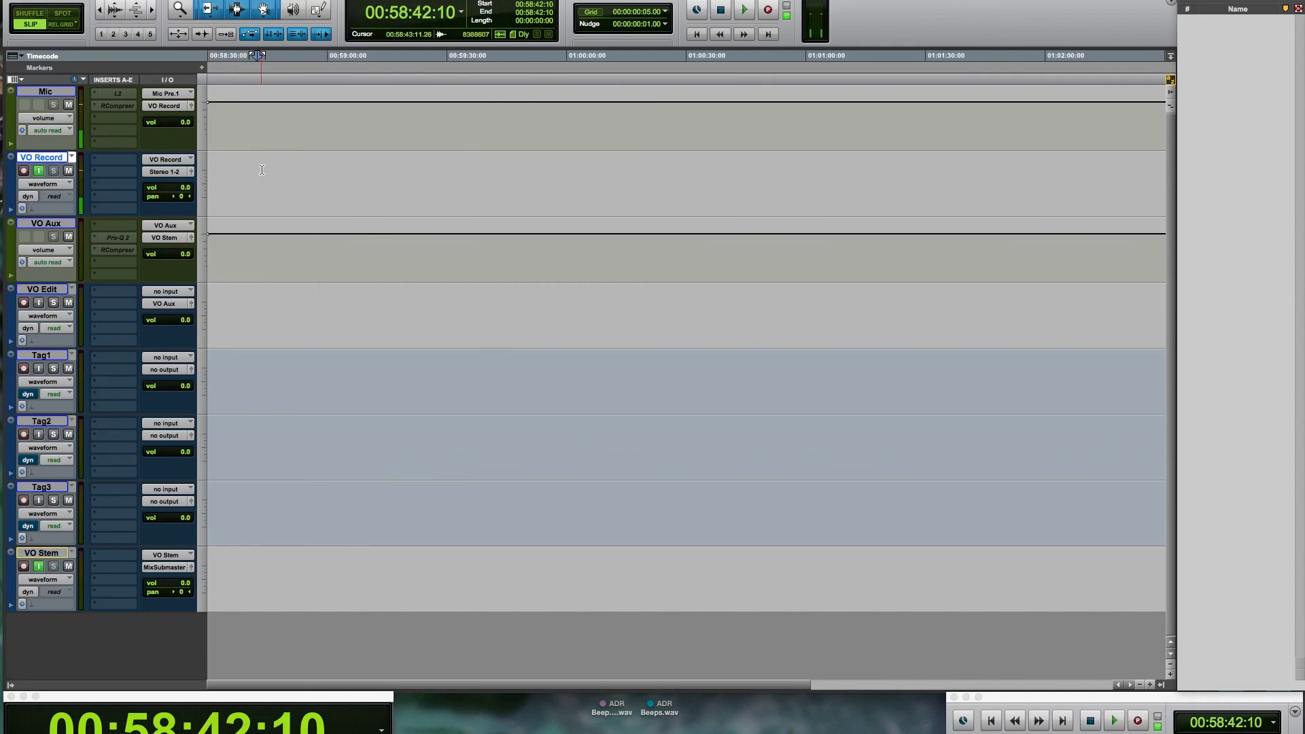
{"action": "key", "text": "super+space"}
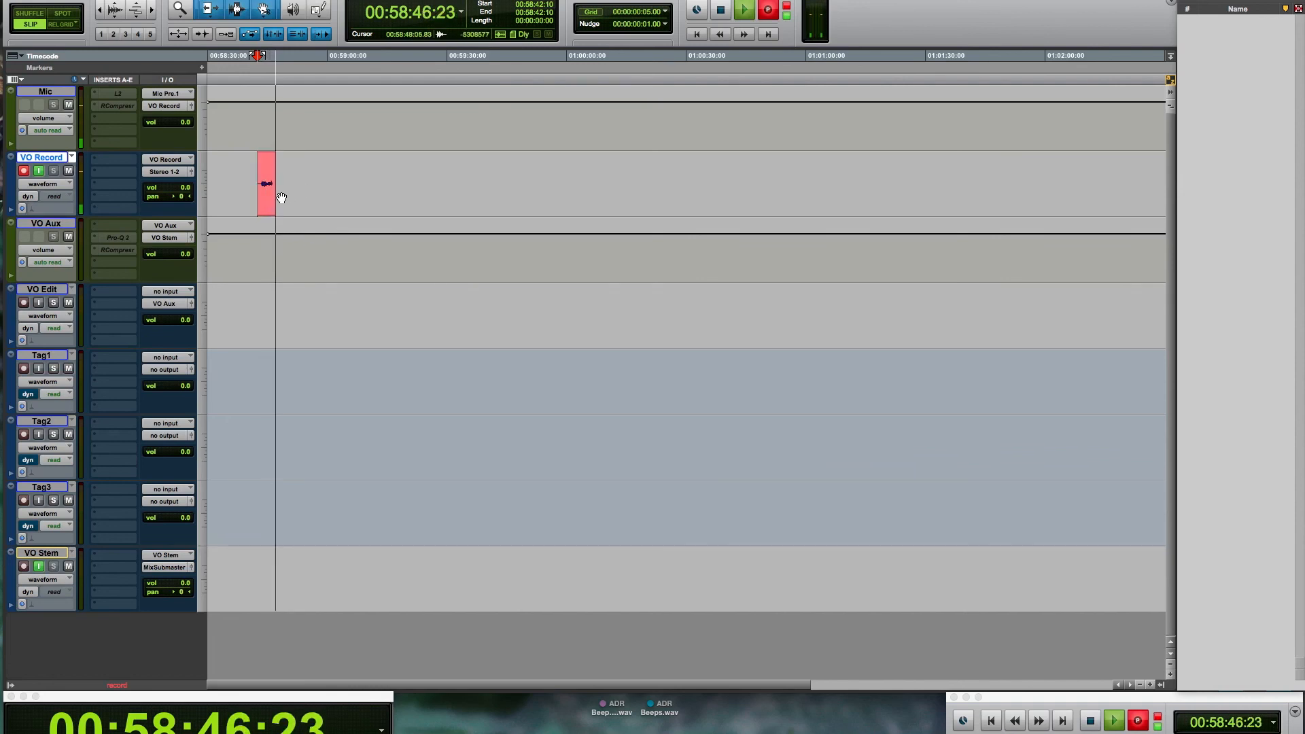
{"action": "key", "text": "space"}
{"action": "left_click_drag", "start_coordinate": [271, 210], "coordinate": [272, 319]}
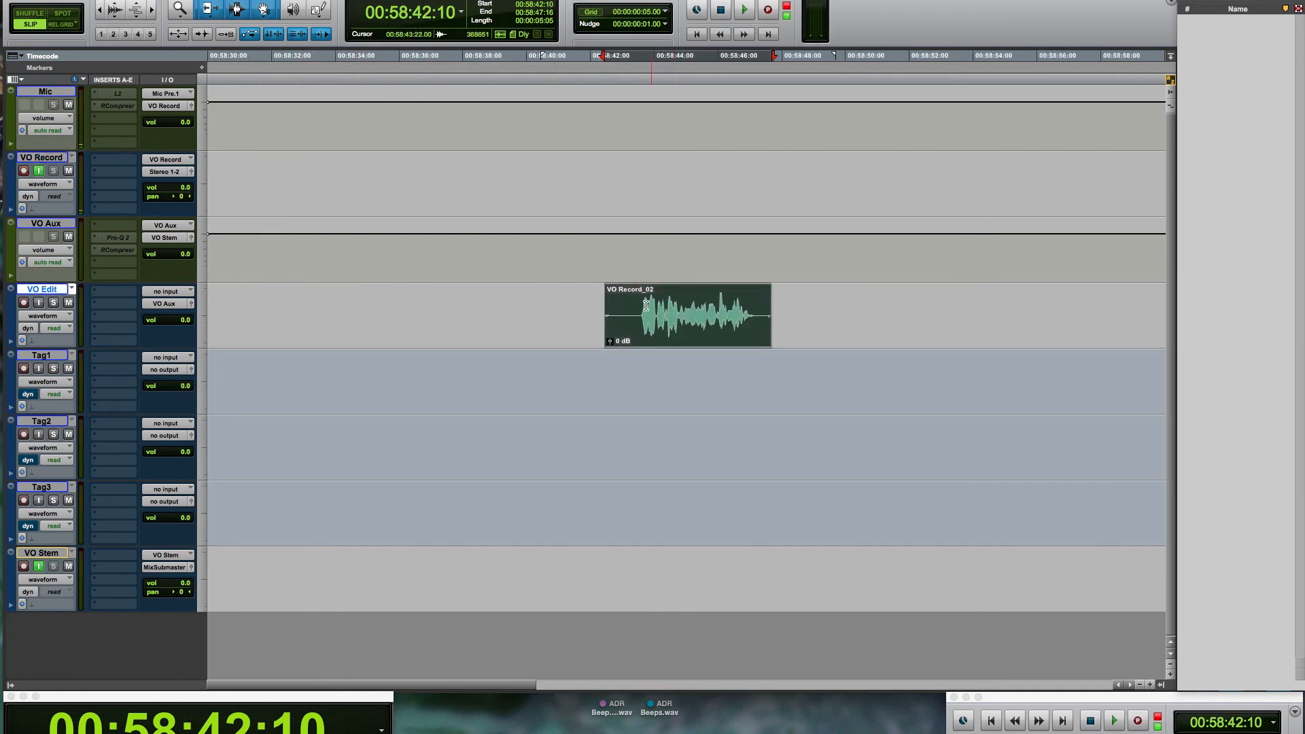
- Trim the VO Edit clip to its spoken part, starting at 00:58:43:12, and play it back
{"action": "left_click_drag", "start_coordinate": [640, 303], "coordinate": [753, 303]}
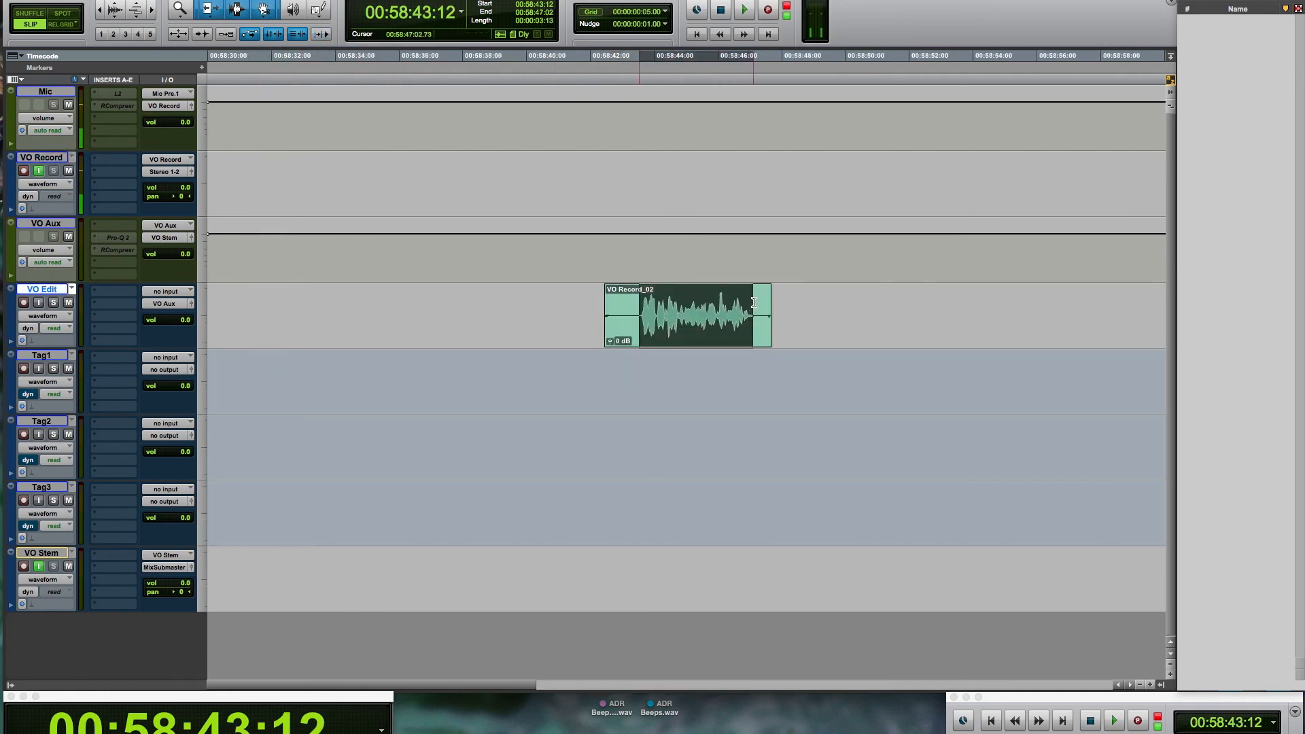
{"action": "key", "text": "super+t"}
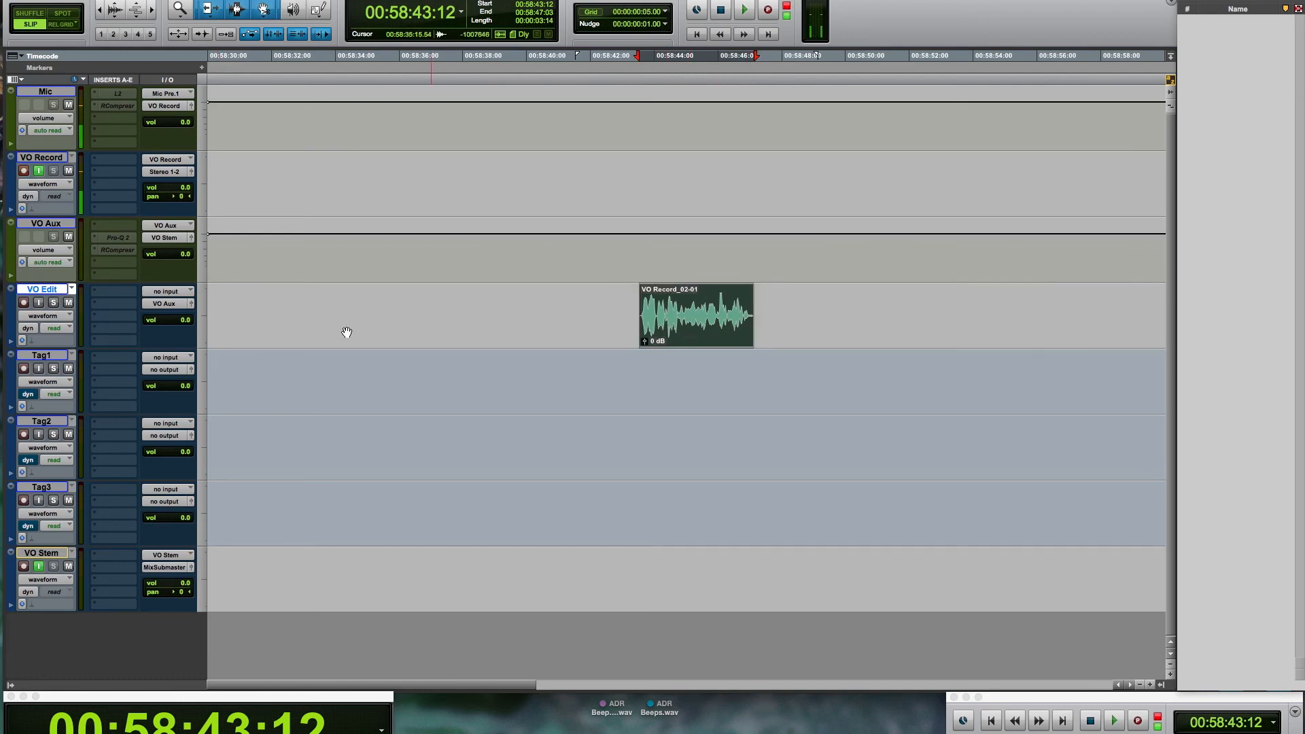
{"action": "key", "text": "space"}
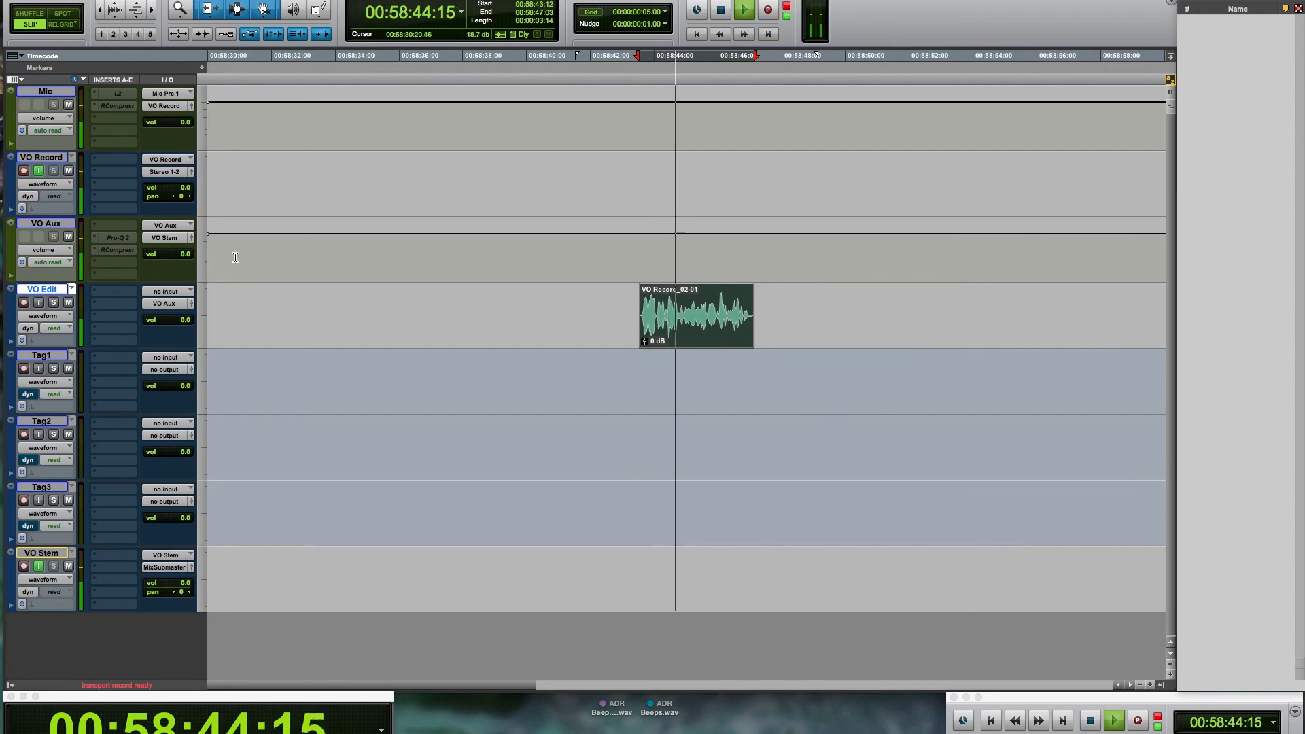